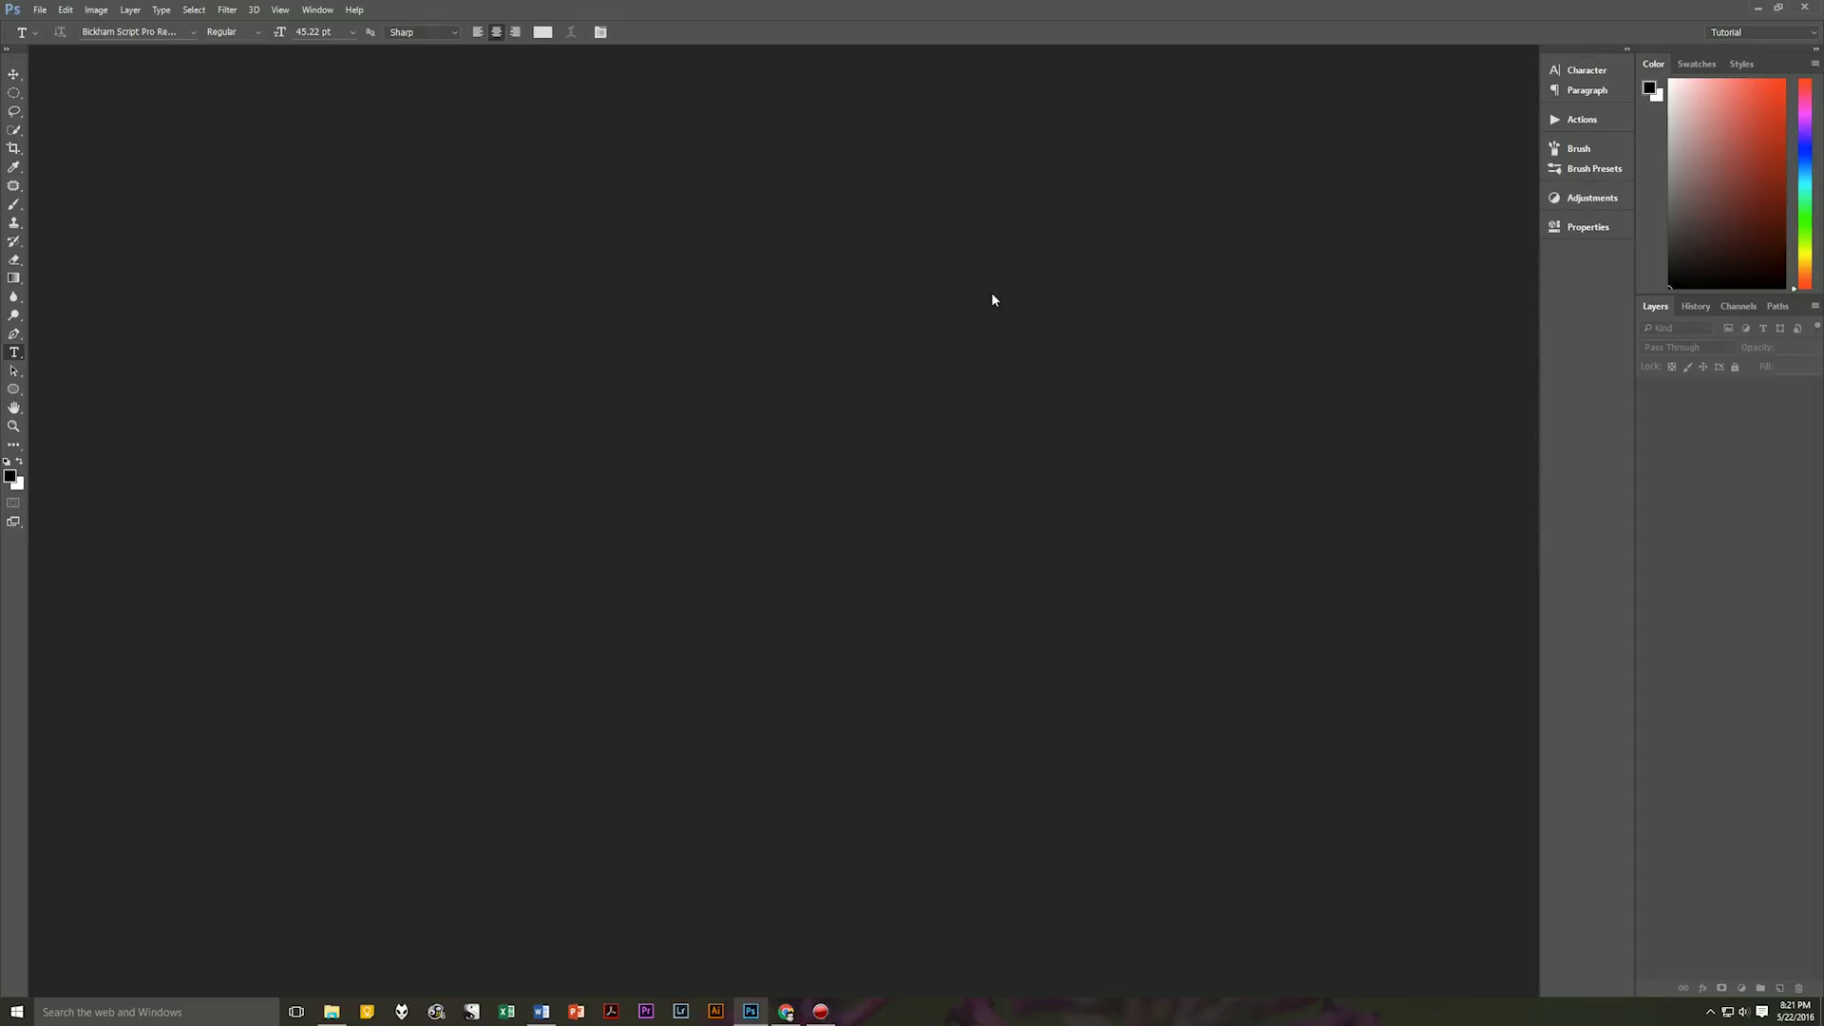
- Create a new document named Vintage Cinema Text, 3840 x 2160 pixels at a resolution of 150 pixels/inch
{"action": "key", "text": "ctrl+n"}
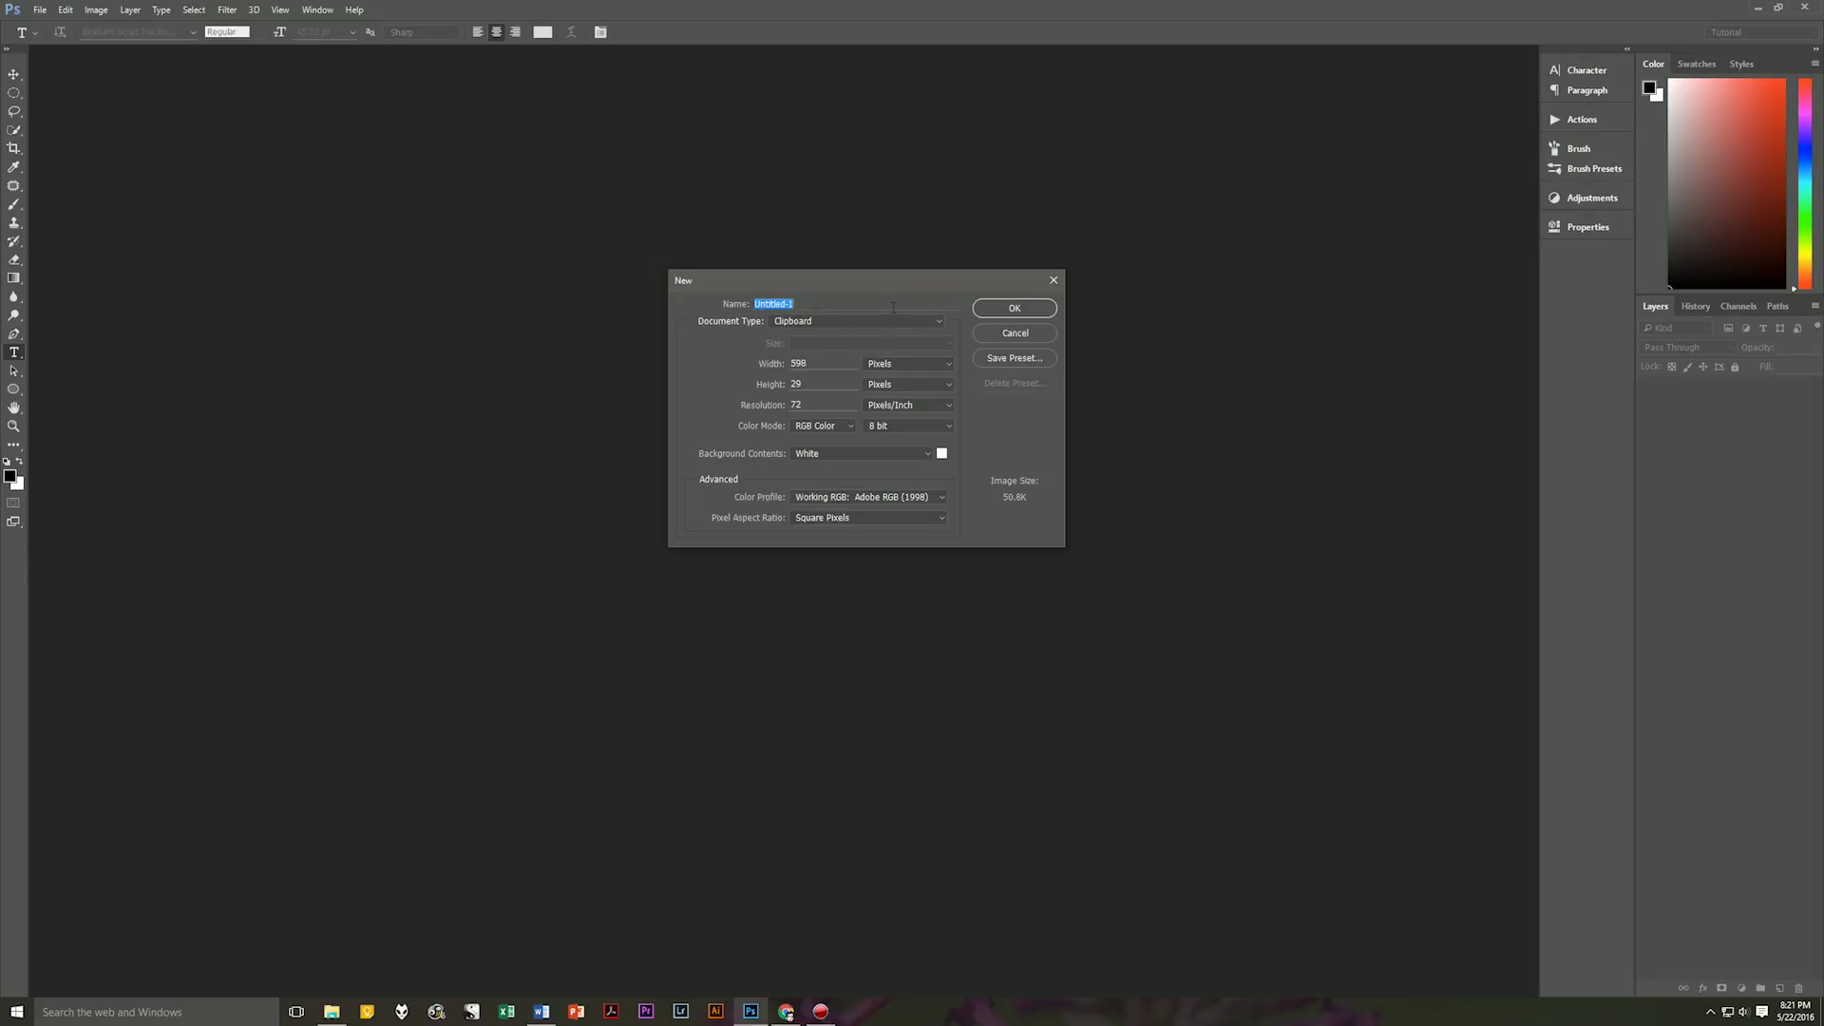
{"action": "type", "text": "Vintage Cinema Text"}
{"action": "double_click", "coordinate": [819, 368]}
{"action": "type", "text": "3840"}
{"action": "key", "text": "Tab"}
{"action": "type", "text": "2160"}
{"action": "key", "text": "Tab"}
{"action": "type", "text": "150"}
{"action": "left_click", "coordinate": [1026, 306]}
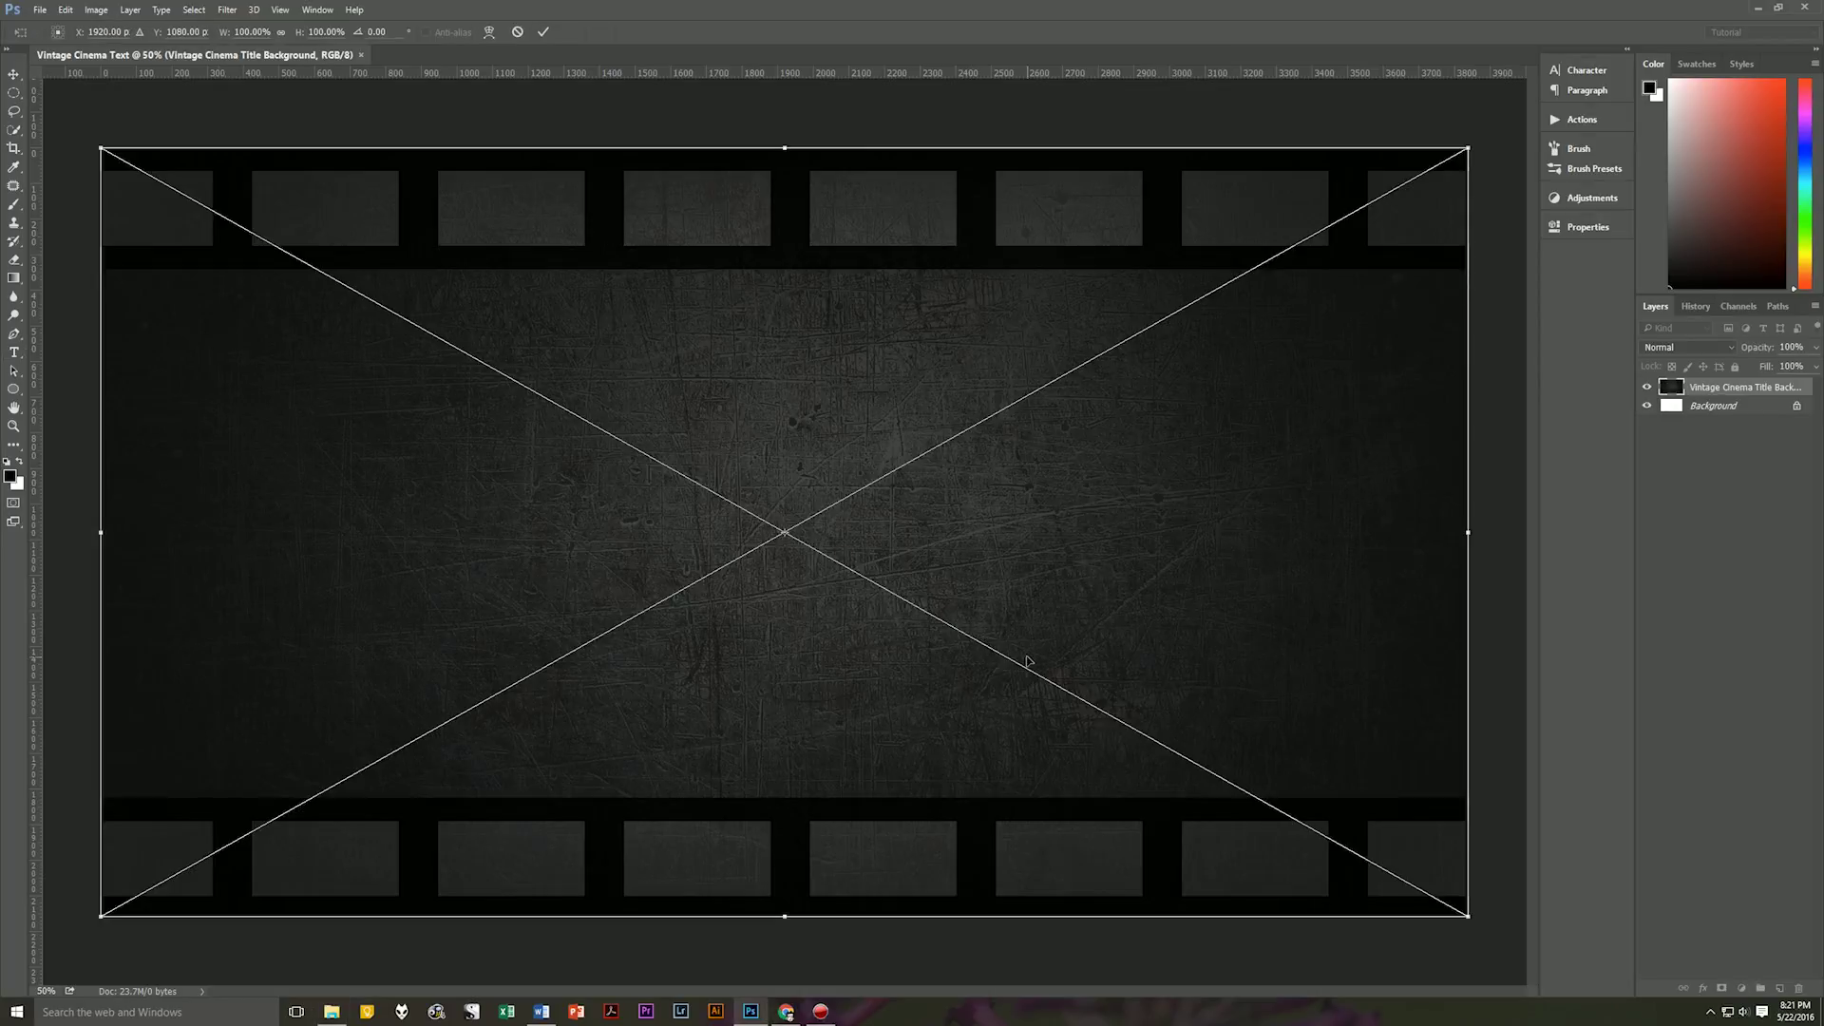
- Add the white title GeekMan in 200 pt Anchor Jack Regular and move it to the centre of the film-strip background
{"action": "key", "text": "t"}
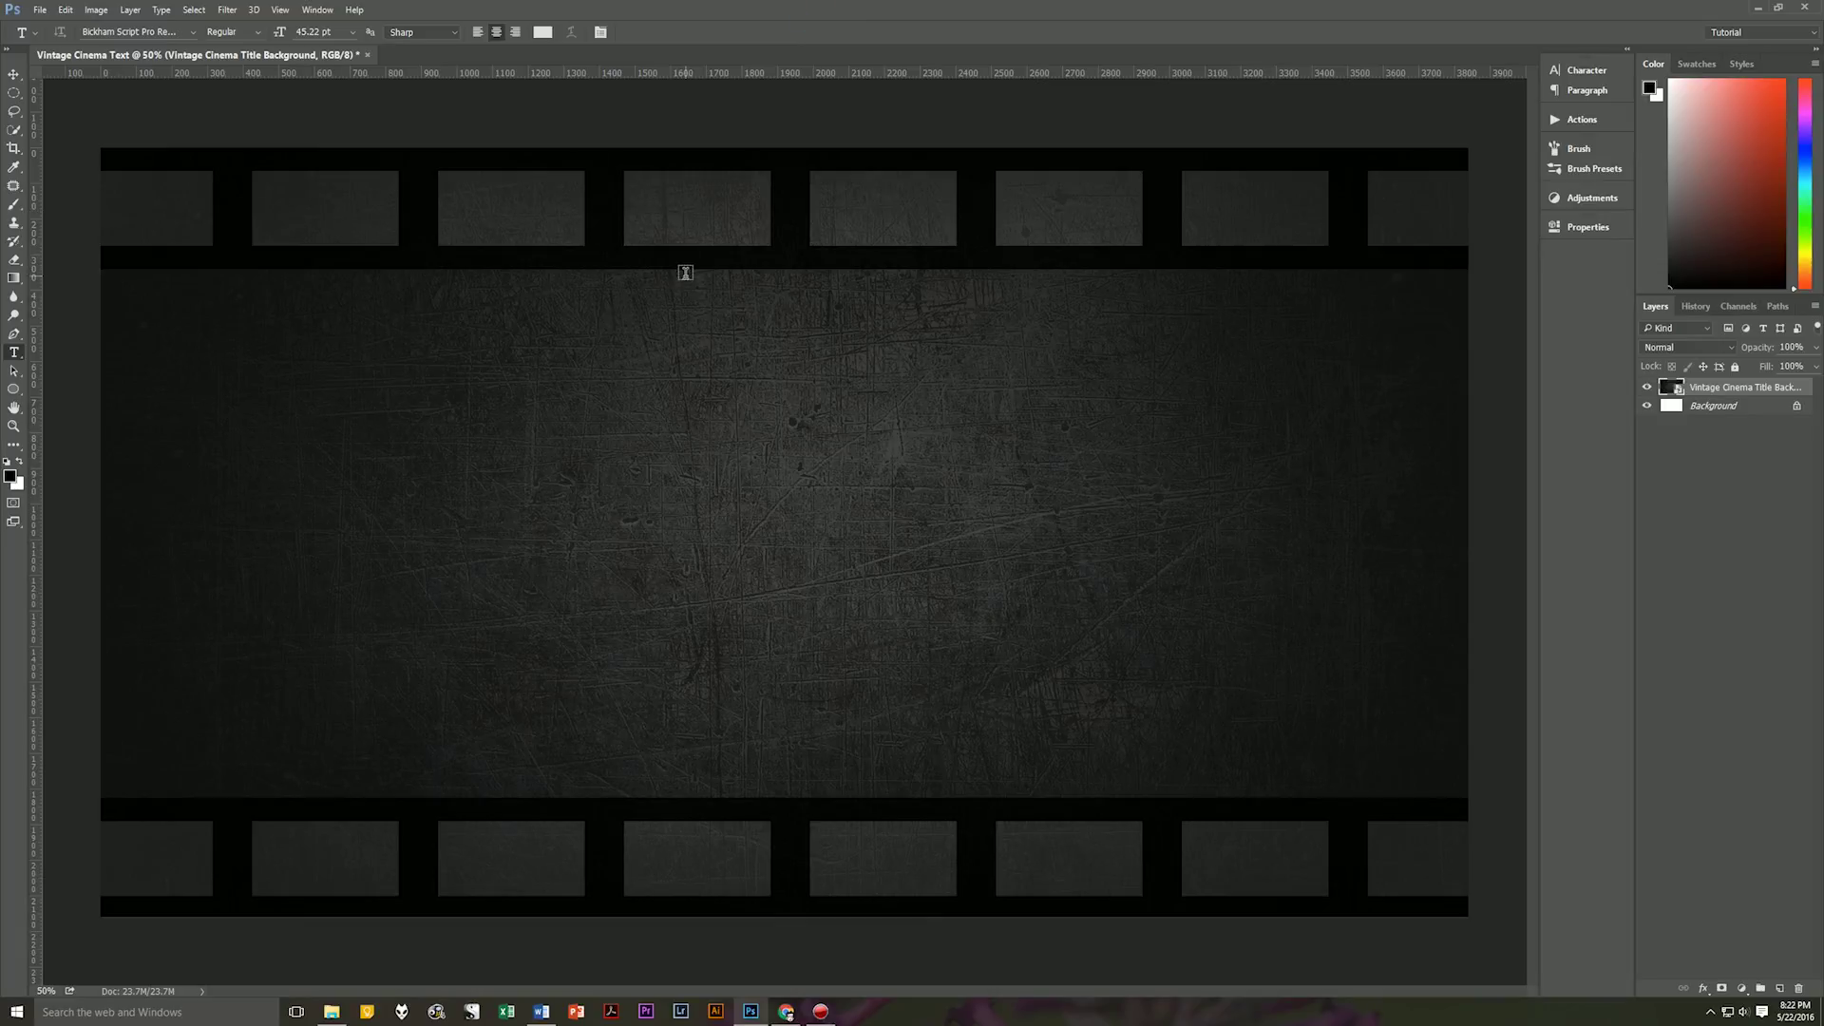
{"action": "key", "text": "d"}
{"action": "key", "text": "x"}
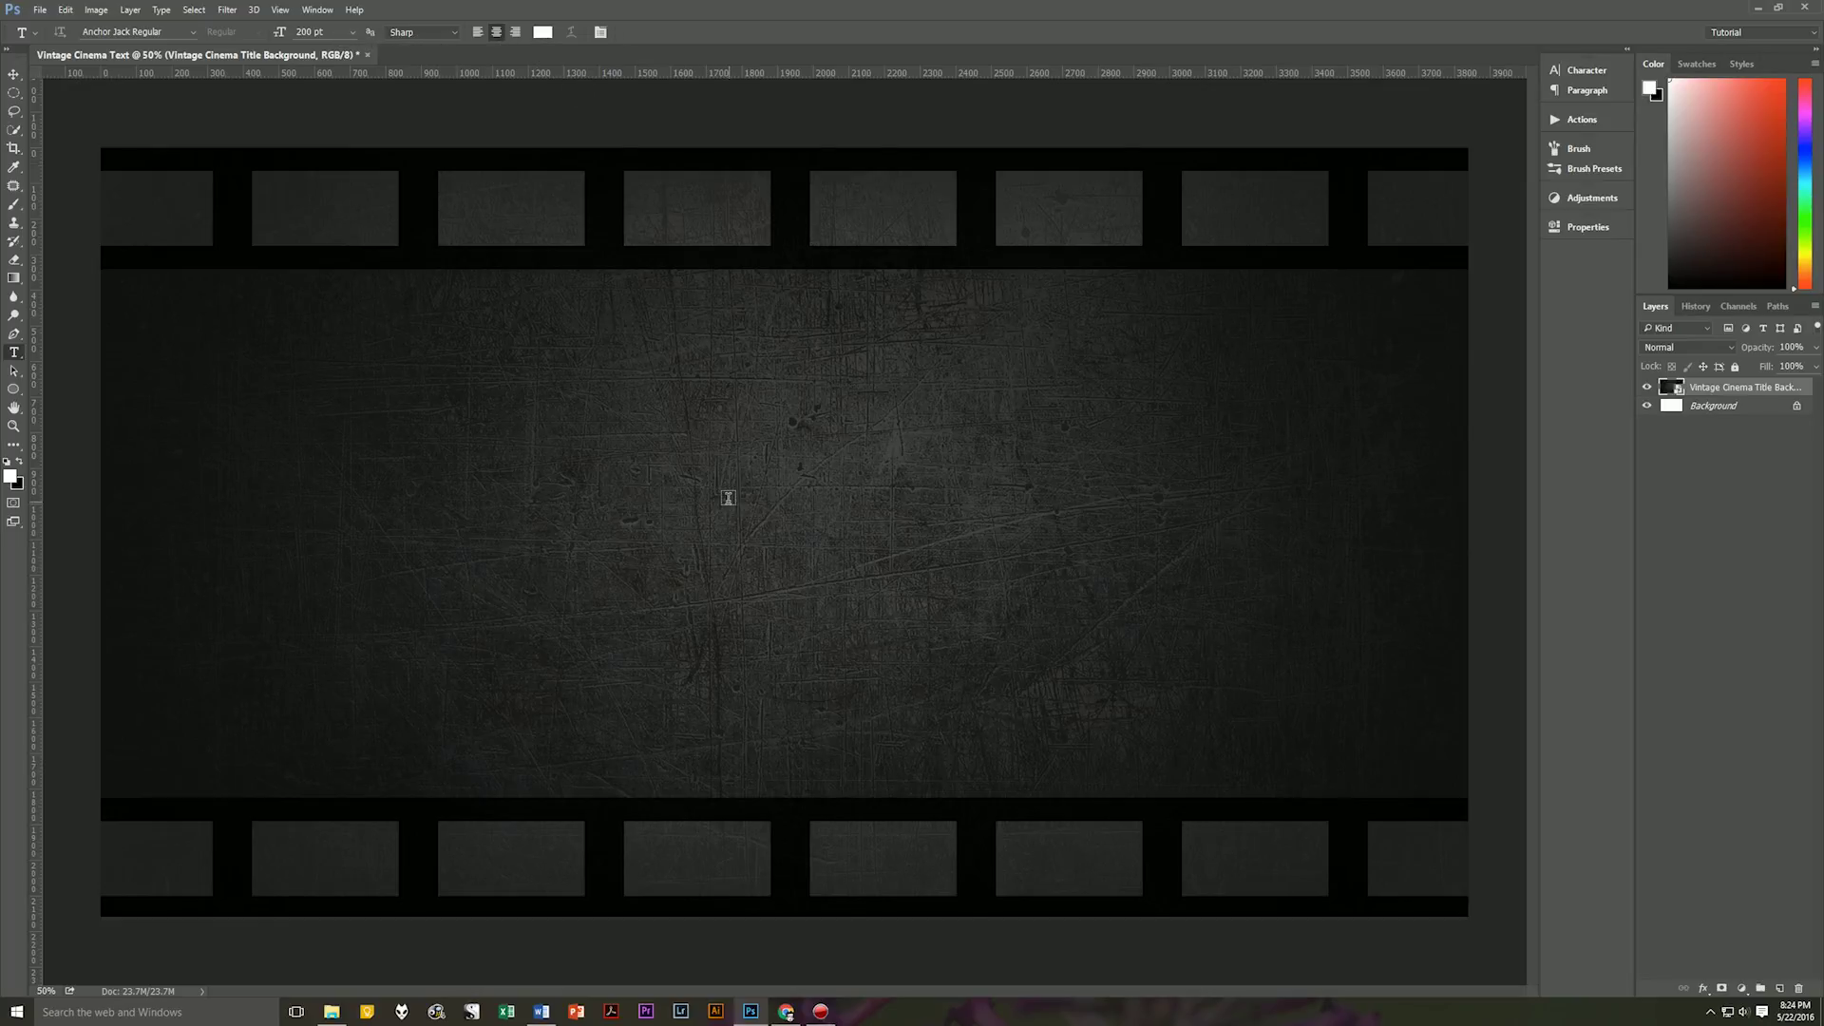
{"action": "left_click", "coordinate": [766, 519]}
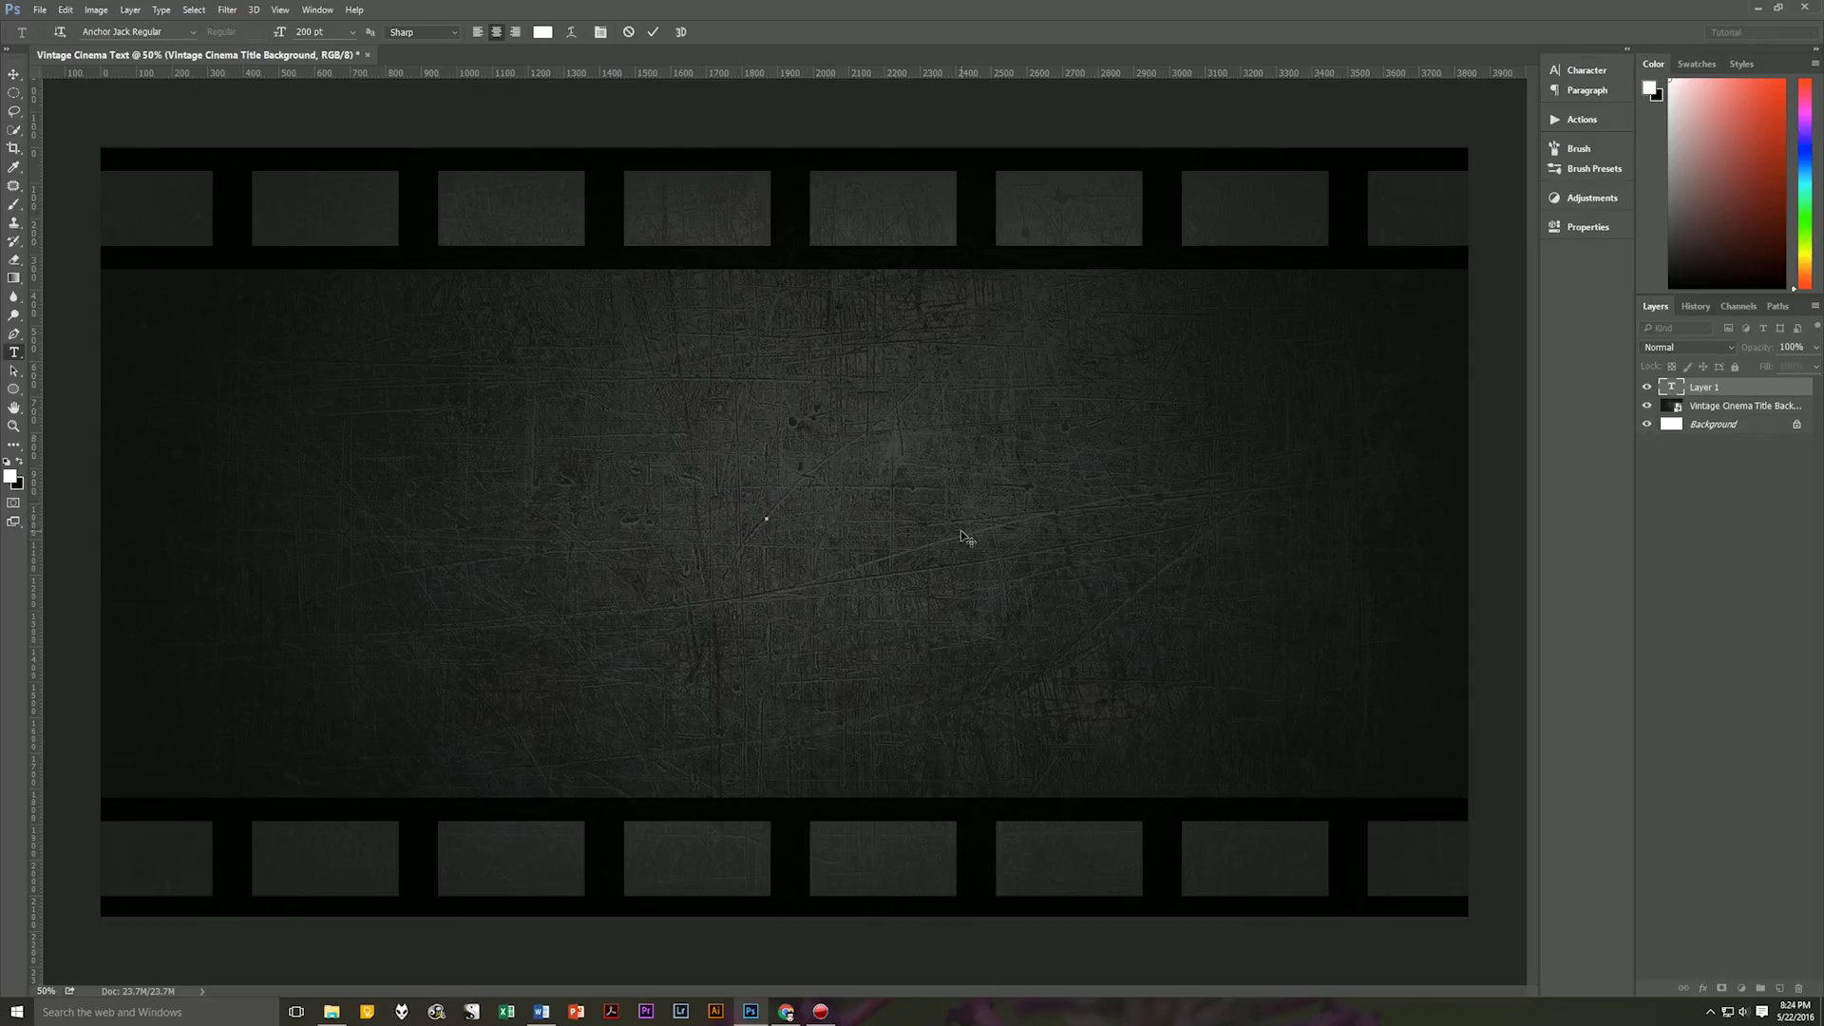
{"action": "type", "text": "GEEK"}
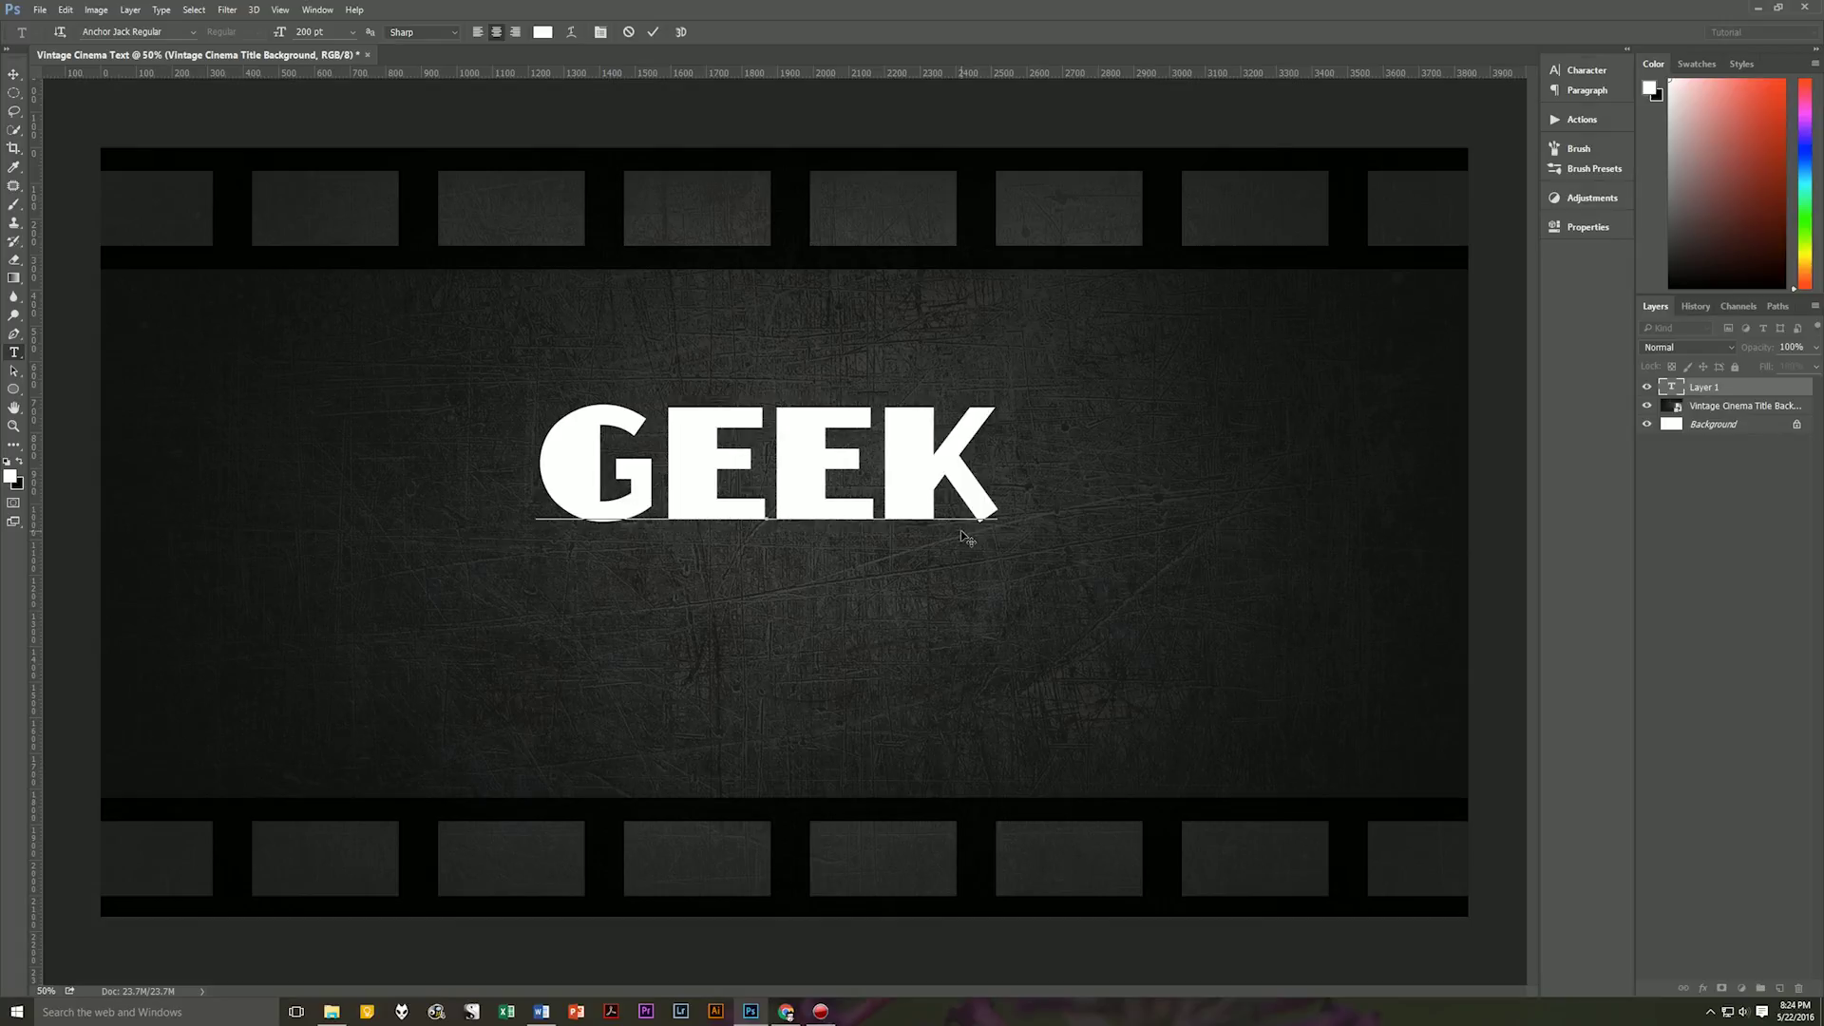
{"action": "type", "text": "MAN"}
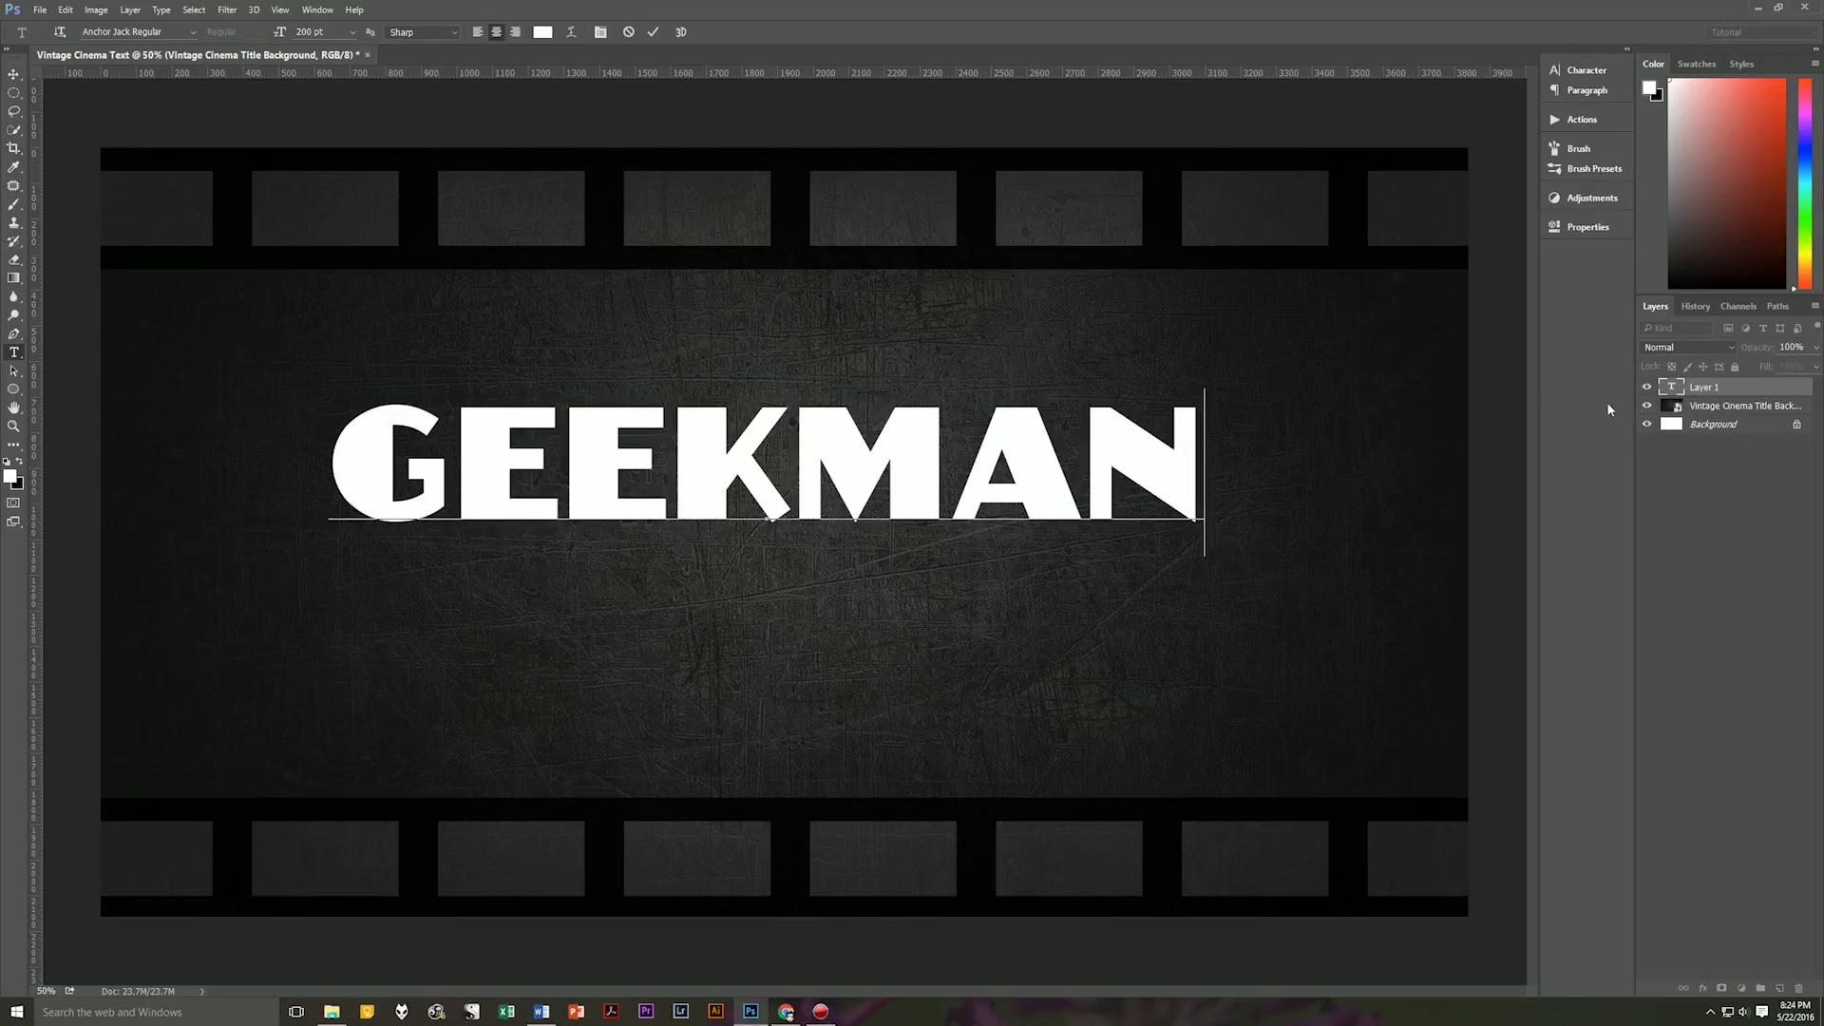
{"action": "left_click", "coordinate": [1706, 398]}
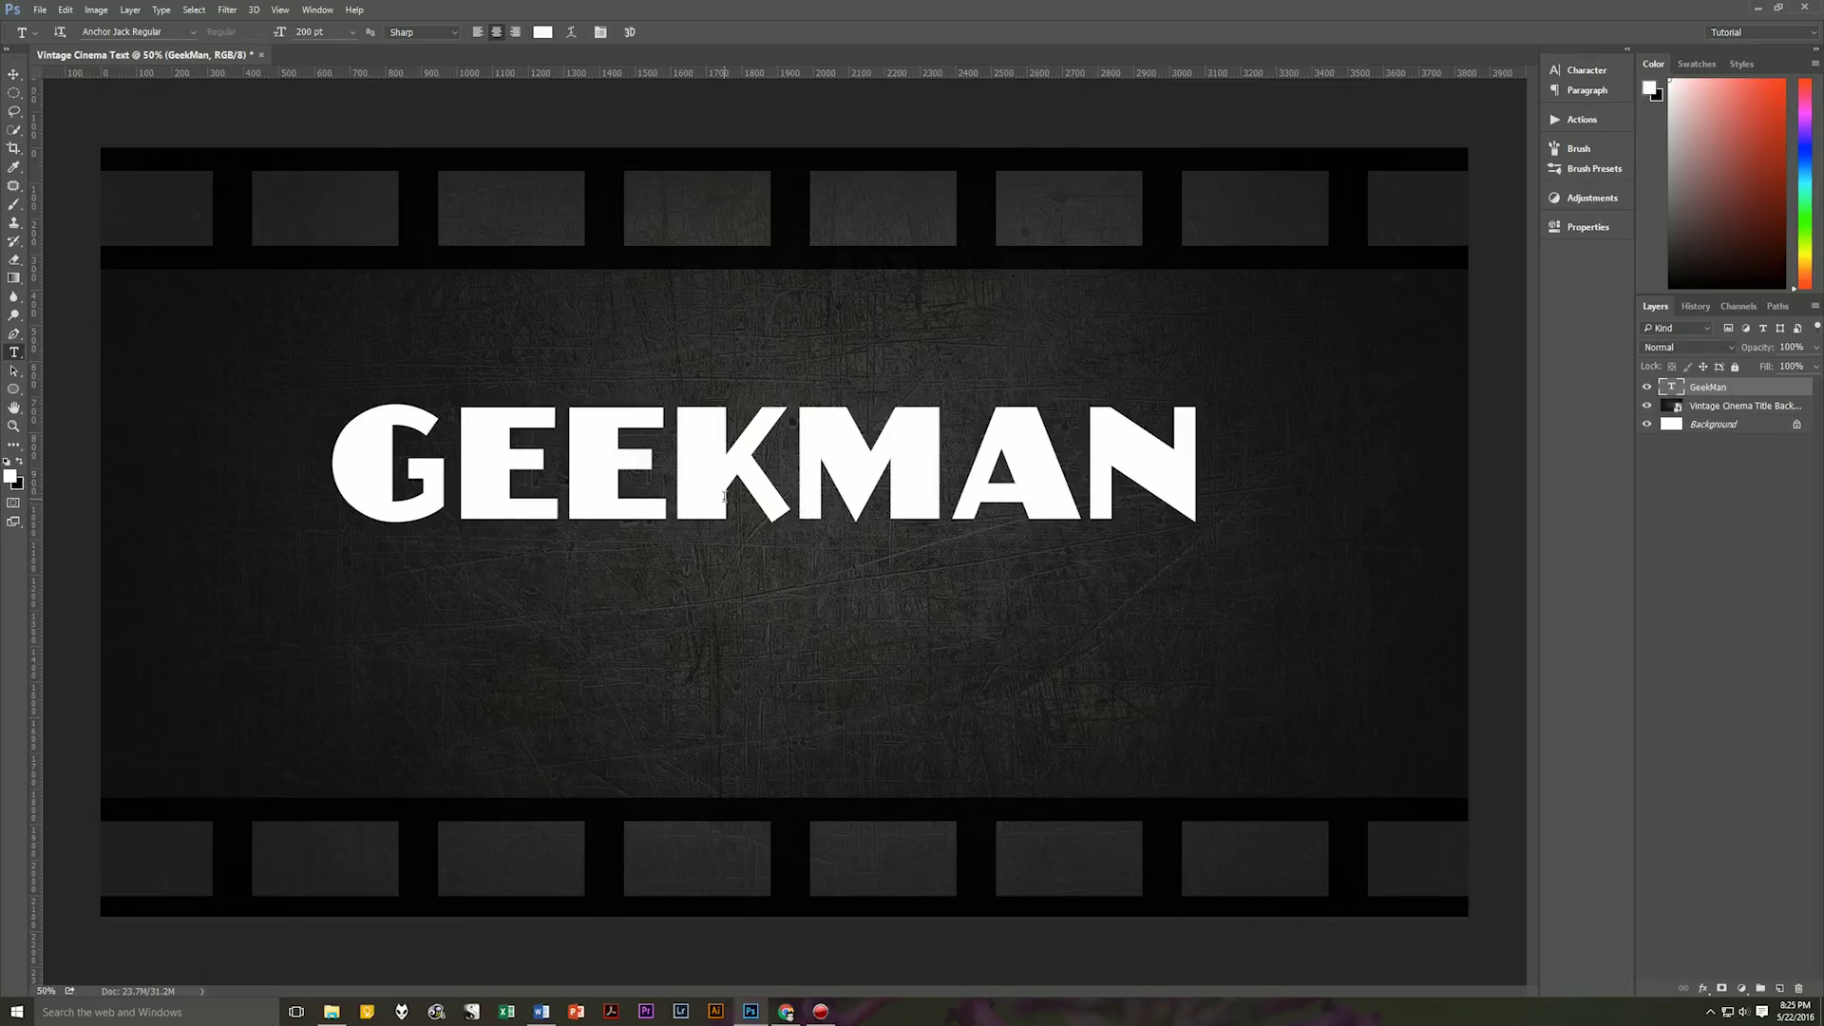
{"action": "key", "text": "v"}
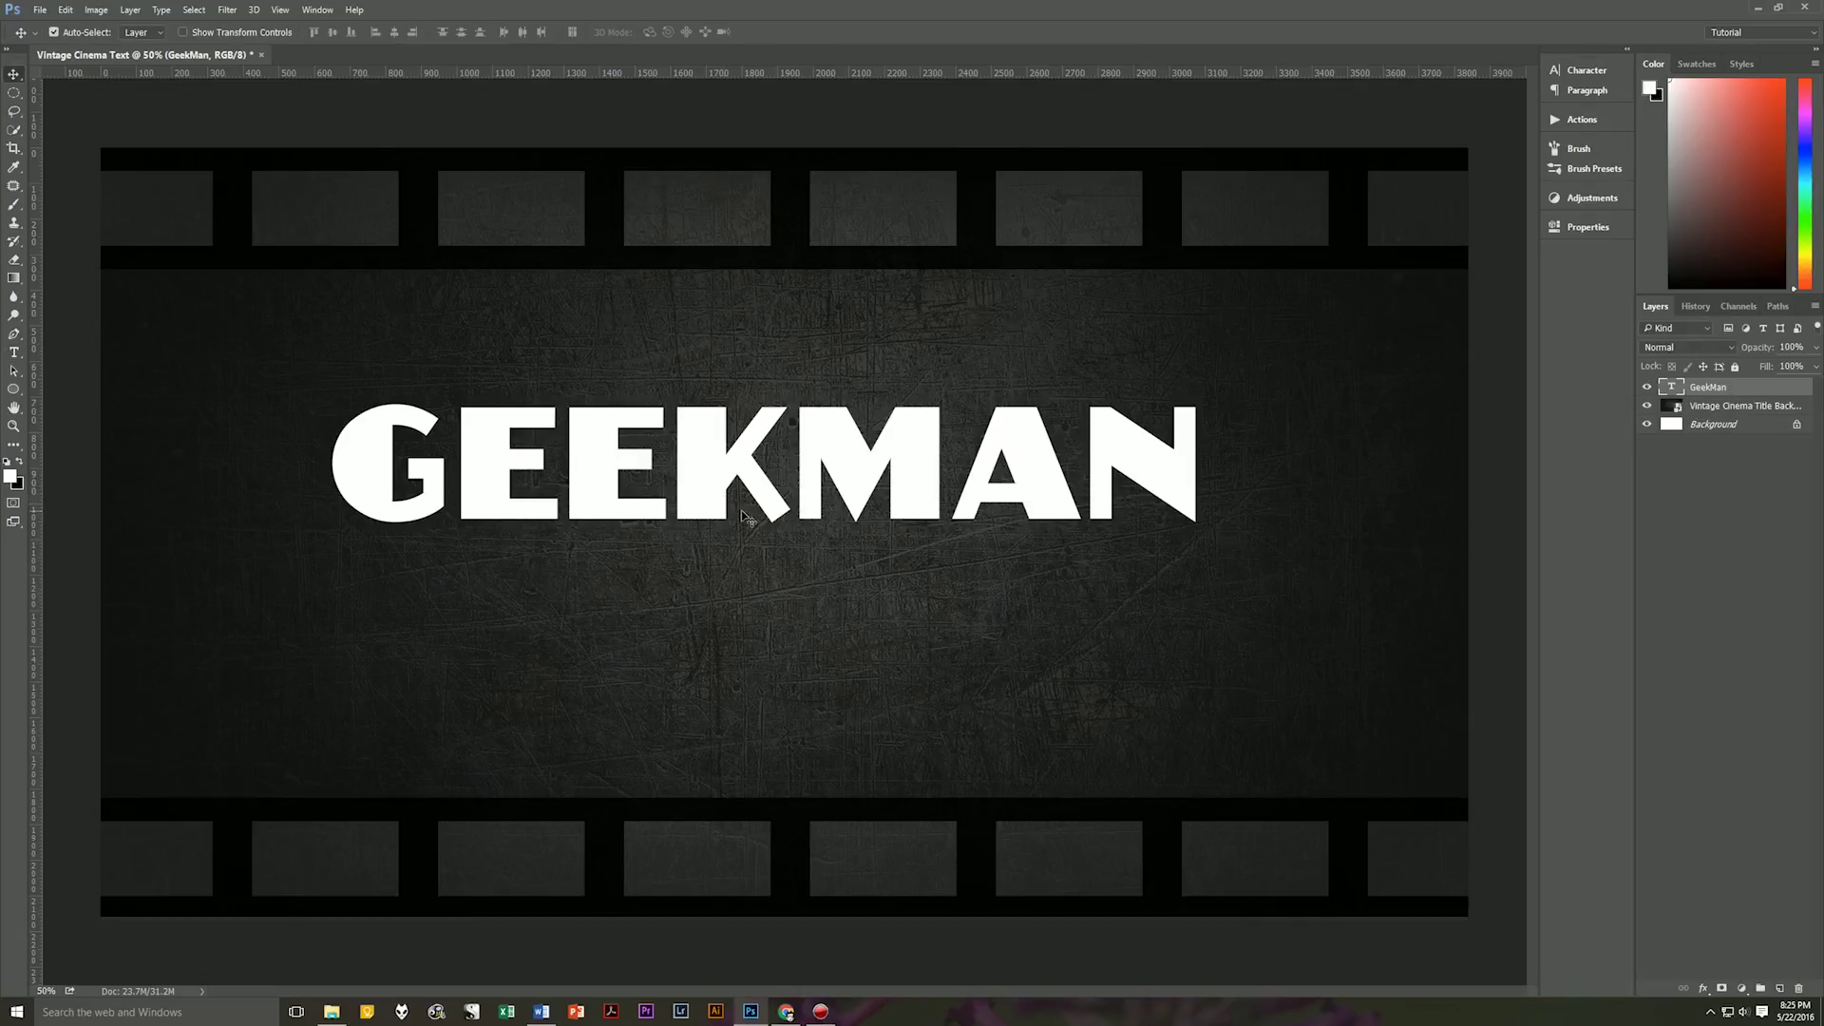
{"action": "left_click_drag", "start_coordinate": [744, 471], "coordinate": [766, 549]}
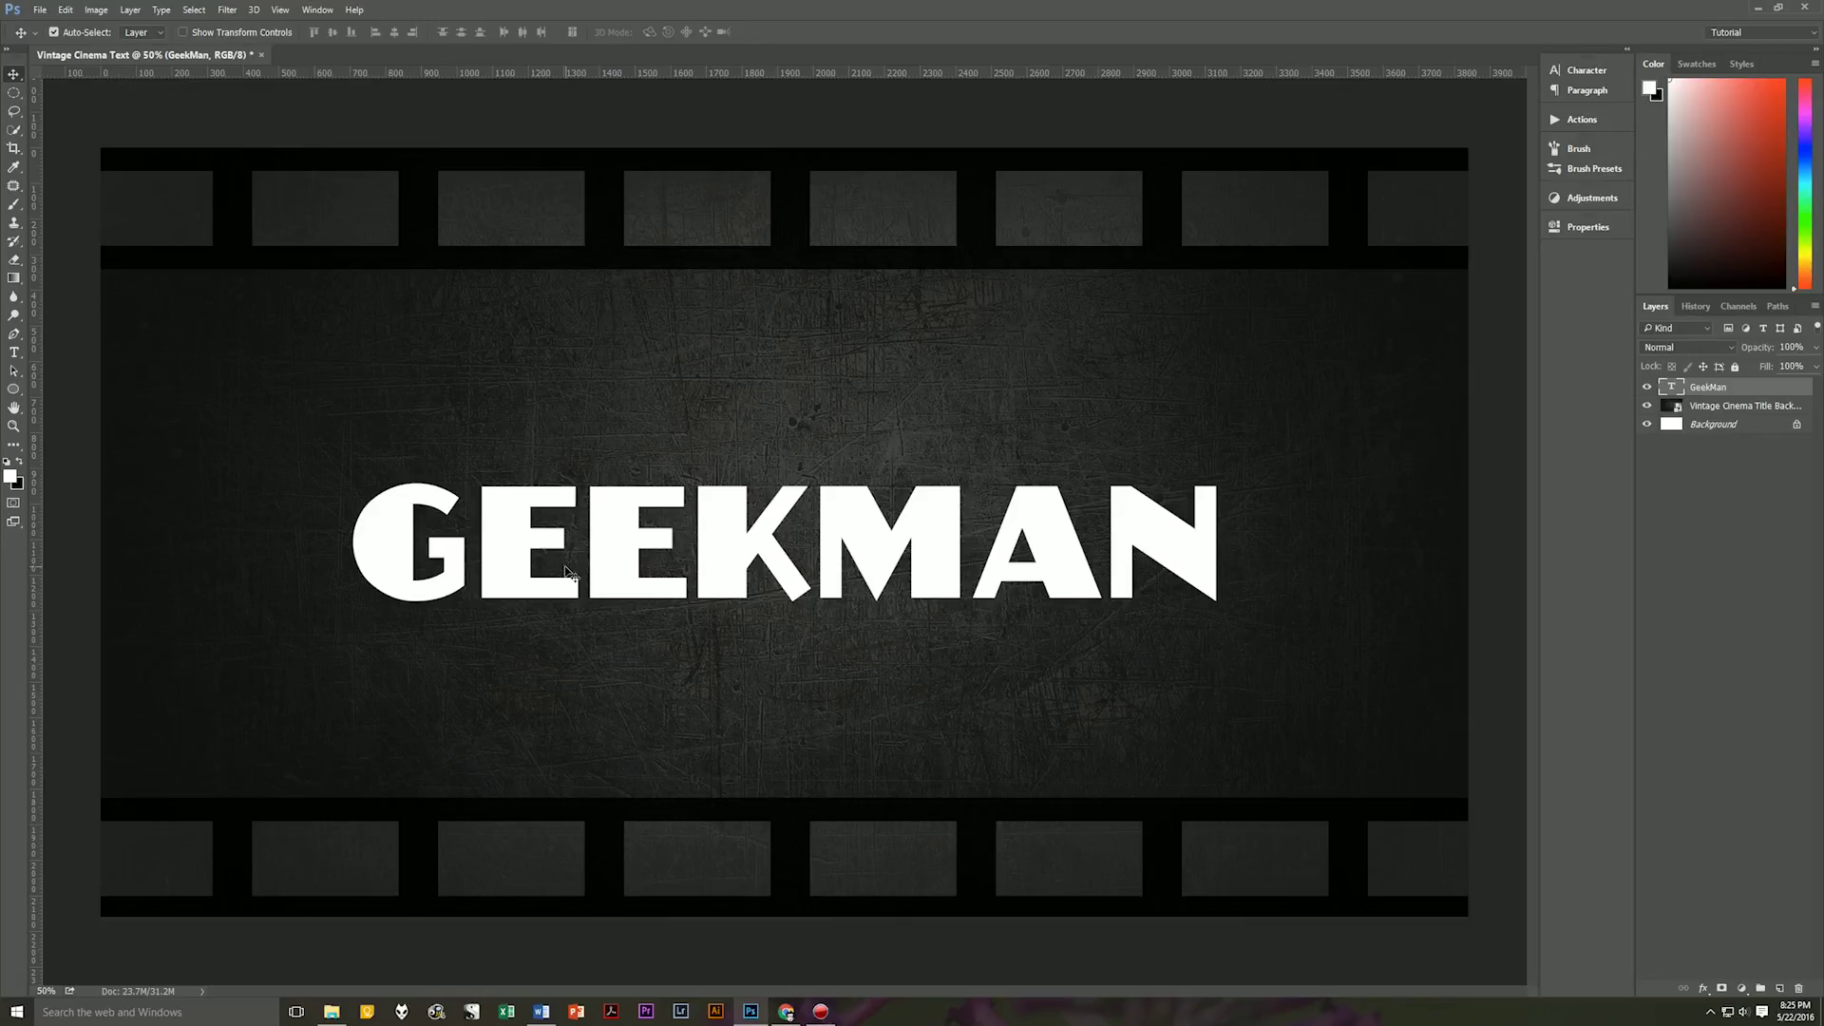
- Tighten the kerning between the individual letters of the GeekMan title
{"action": "key", "text": "t"}
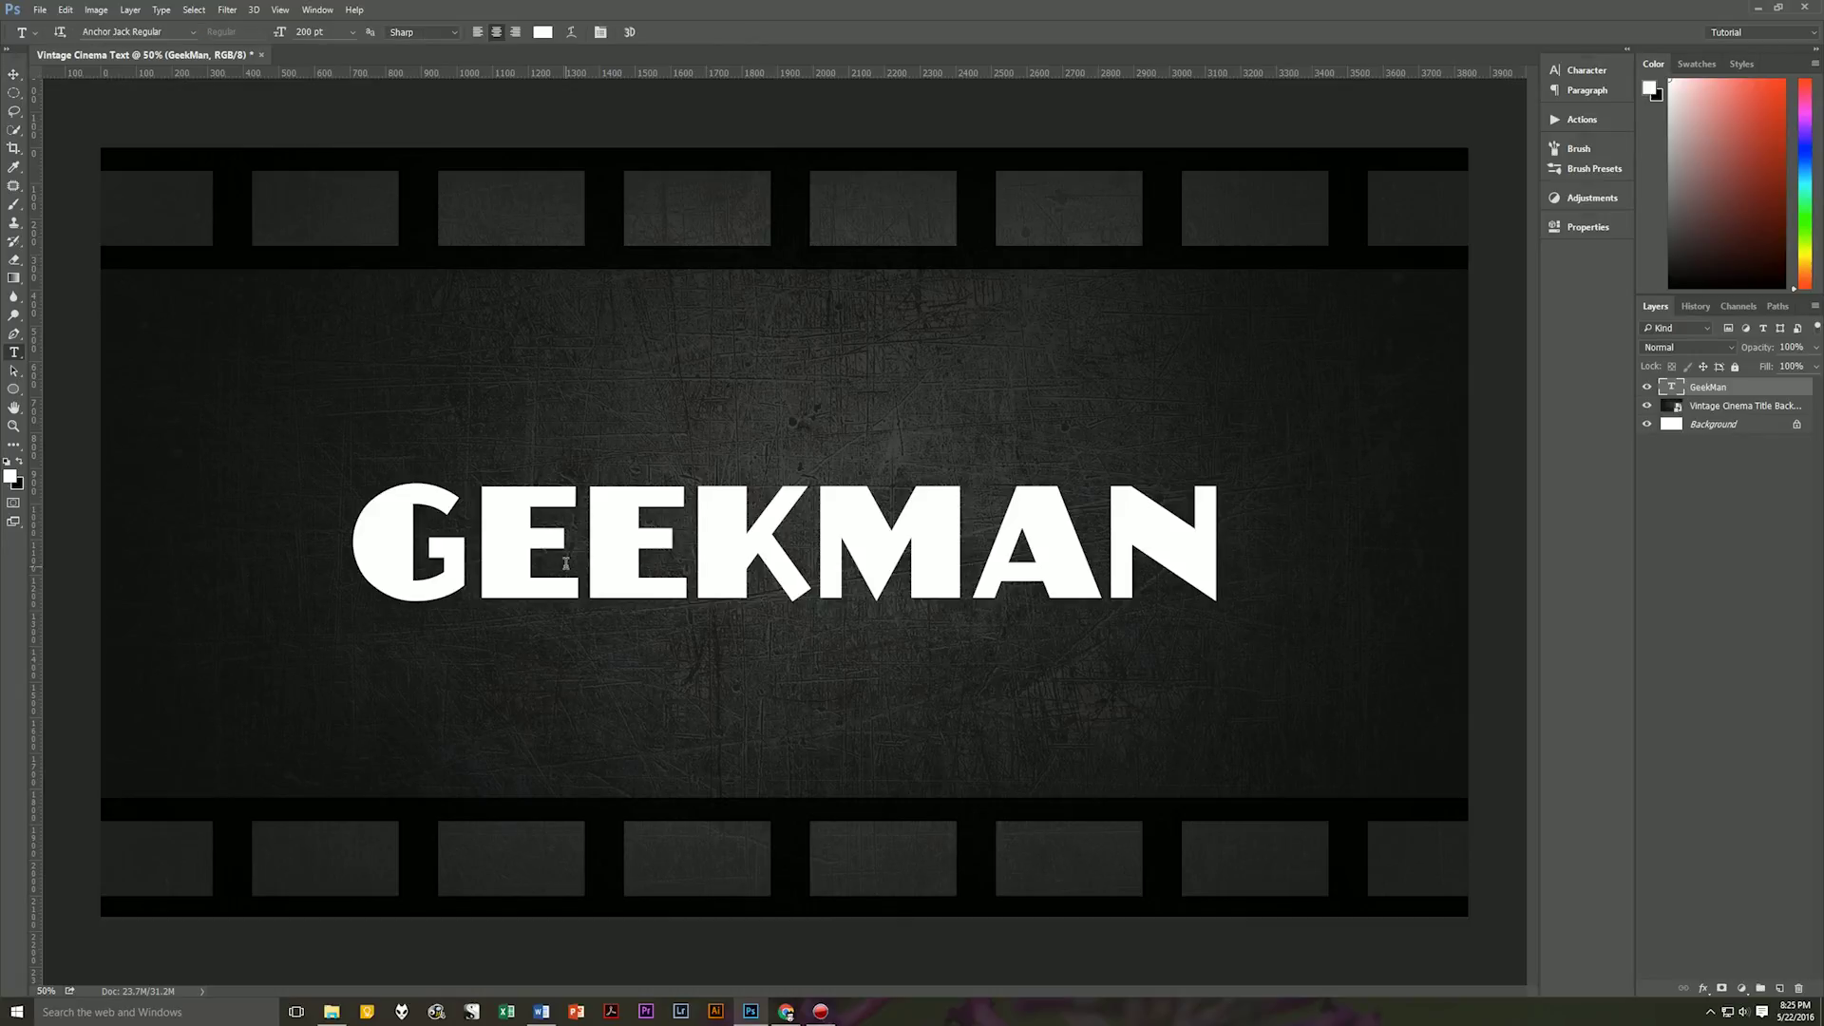
{"action": "left_click", "coordinate": [471, 537]}
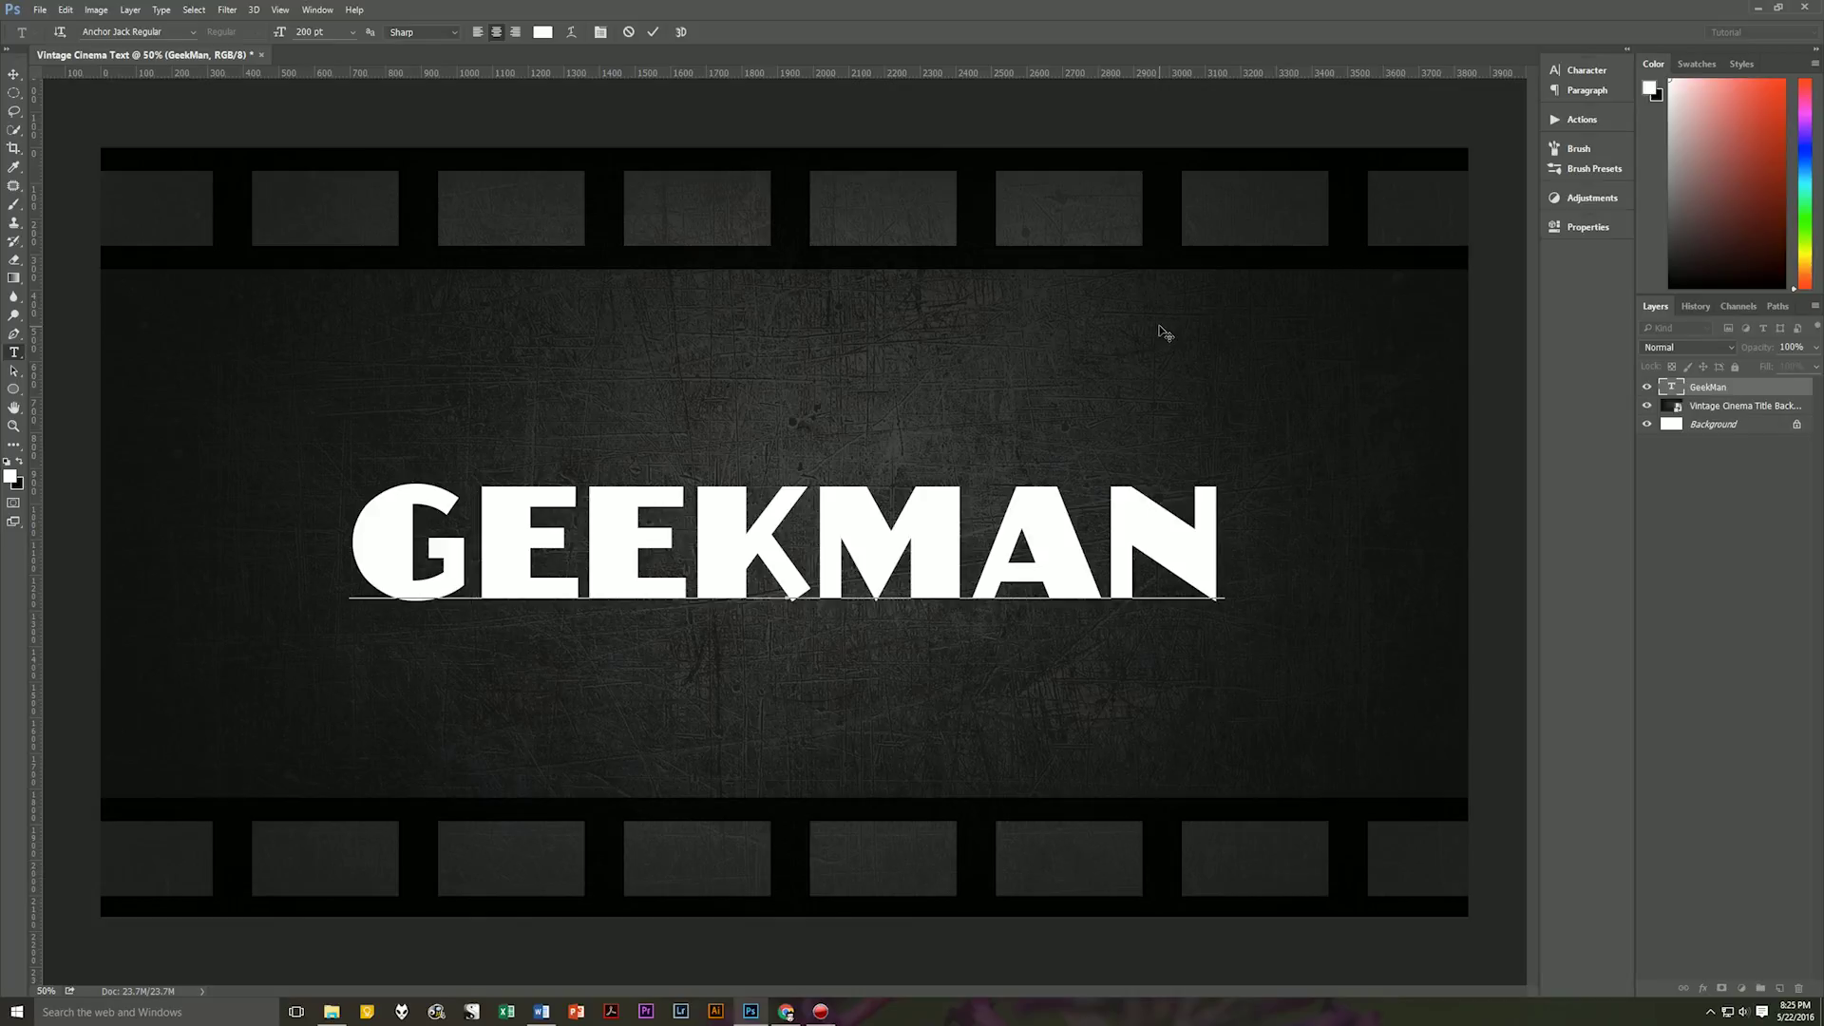
{"action": "key", "text": "alt+Left"}
{"action": "key", "text": "alt+Left"}
{"action": "key", "text": "alt+Left"}
{"action": "key", "text": "Right"}
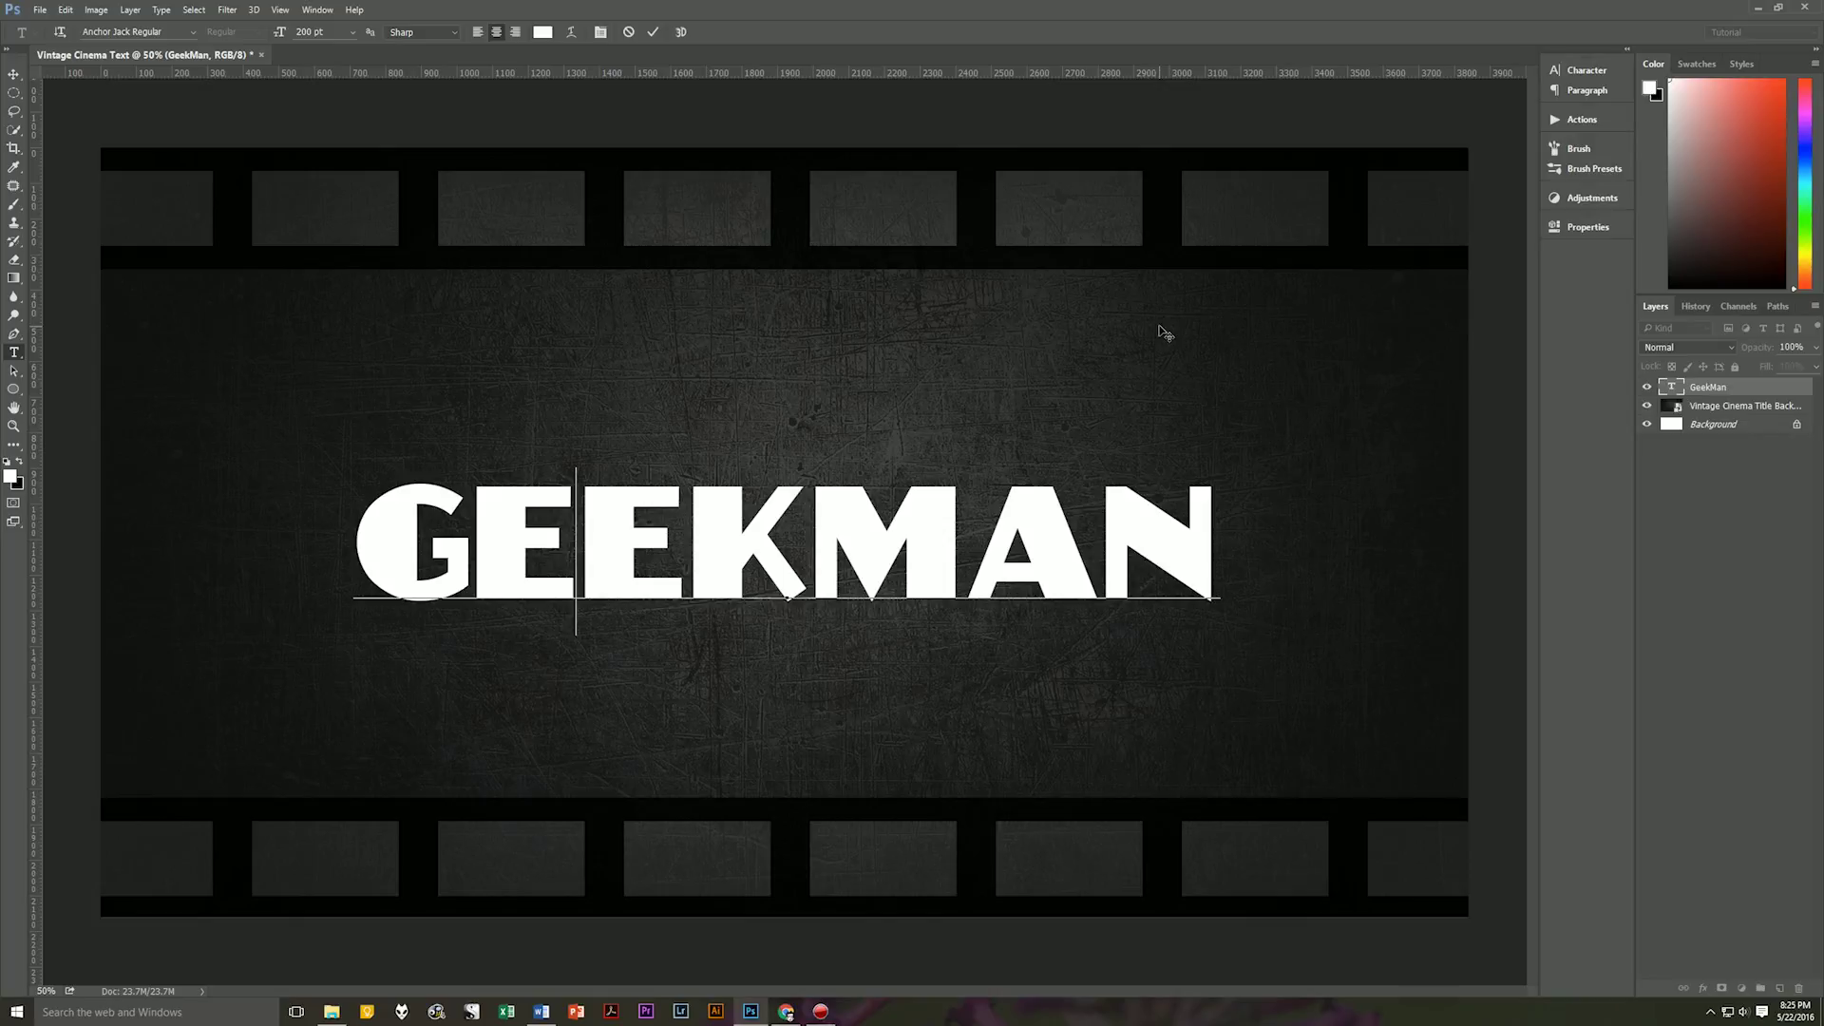
{"action": "key", "text": "alt+Left"}
{"action": "key", "text": "Right"}
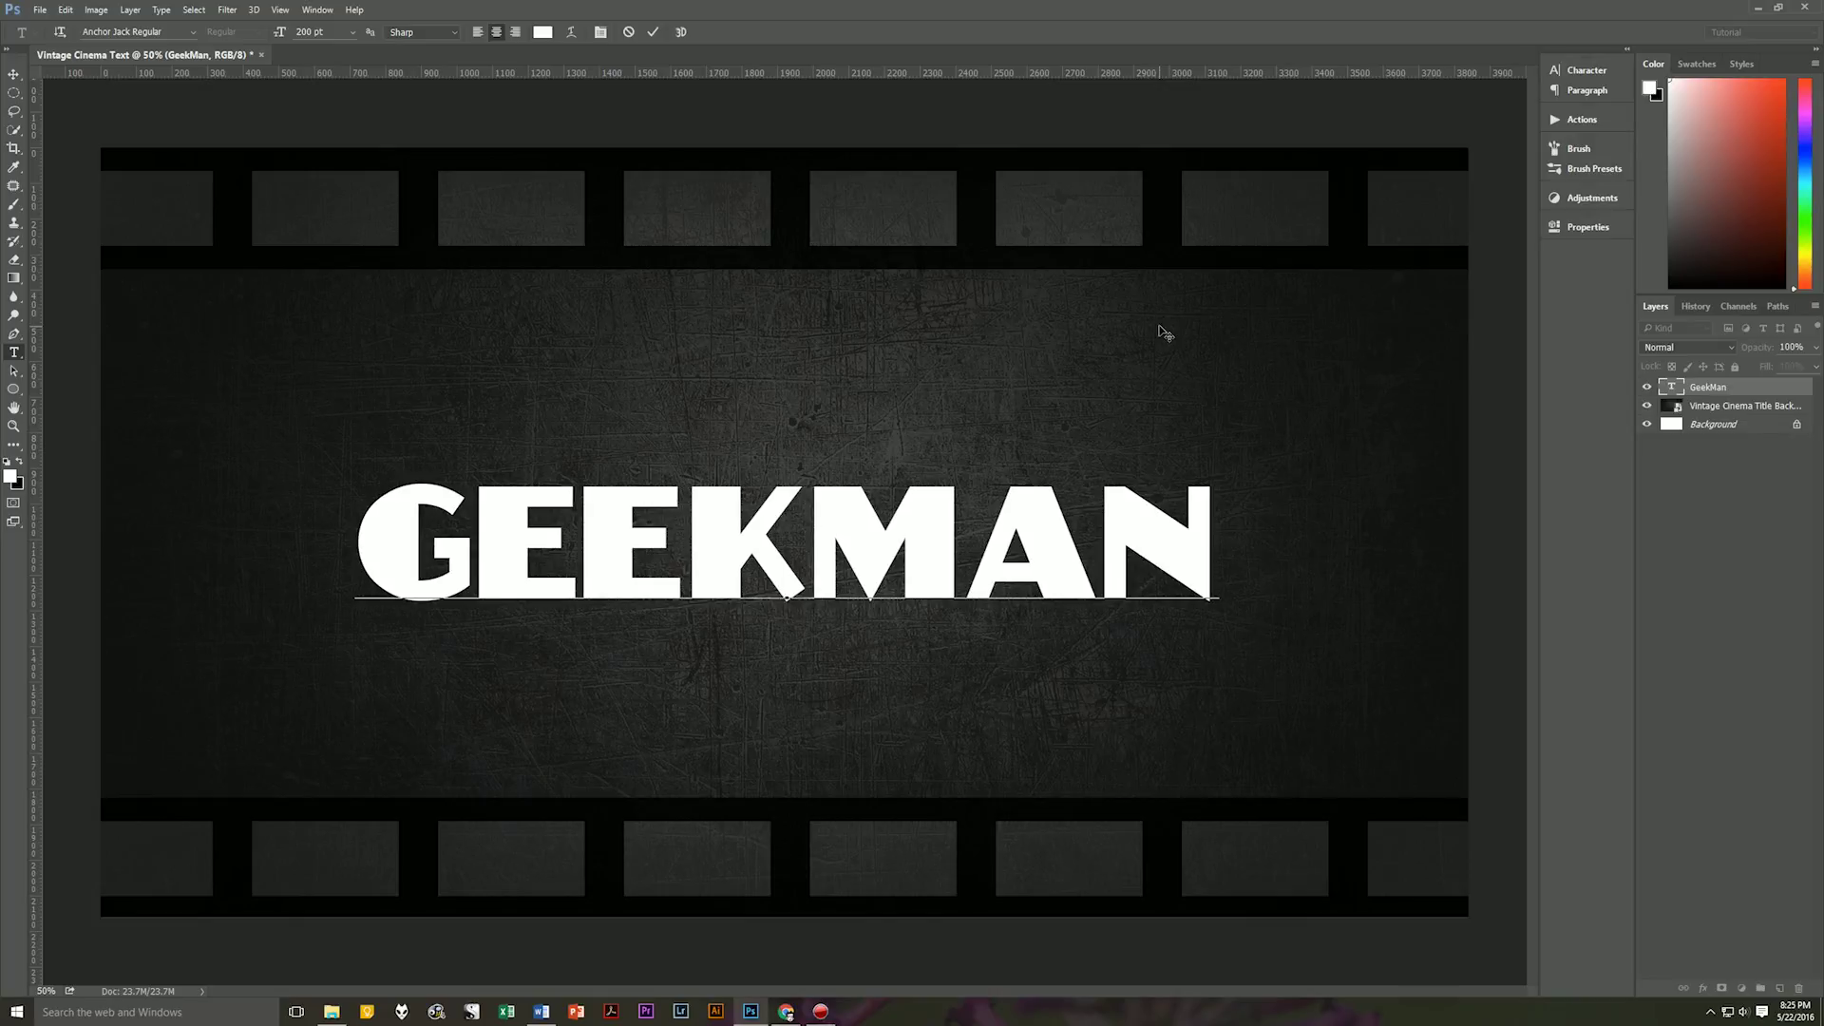
{"action": "key", "text": "alt+Left"}
{"action": "key", "text": "Right"}
{"action": "key", "text": "alt+Left"}
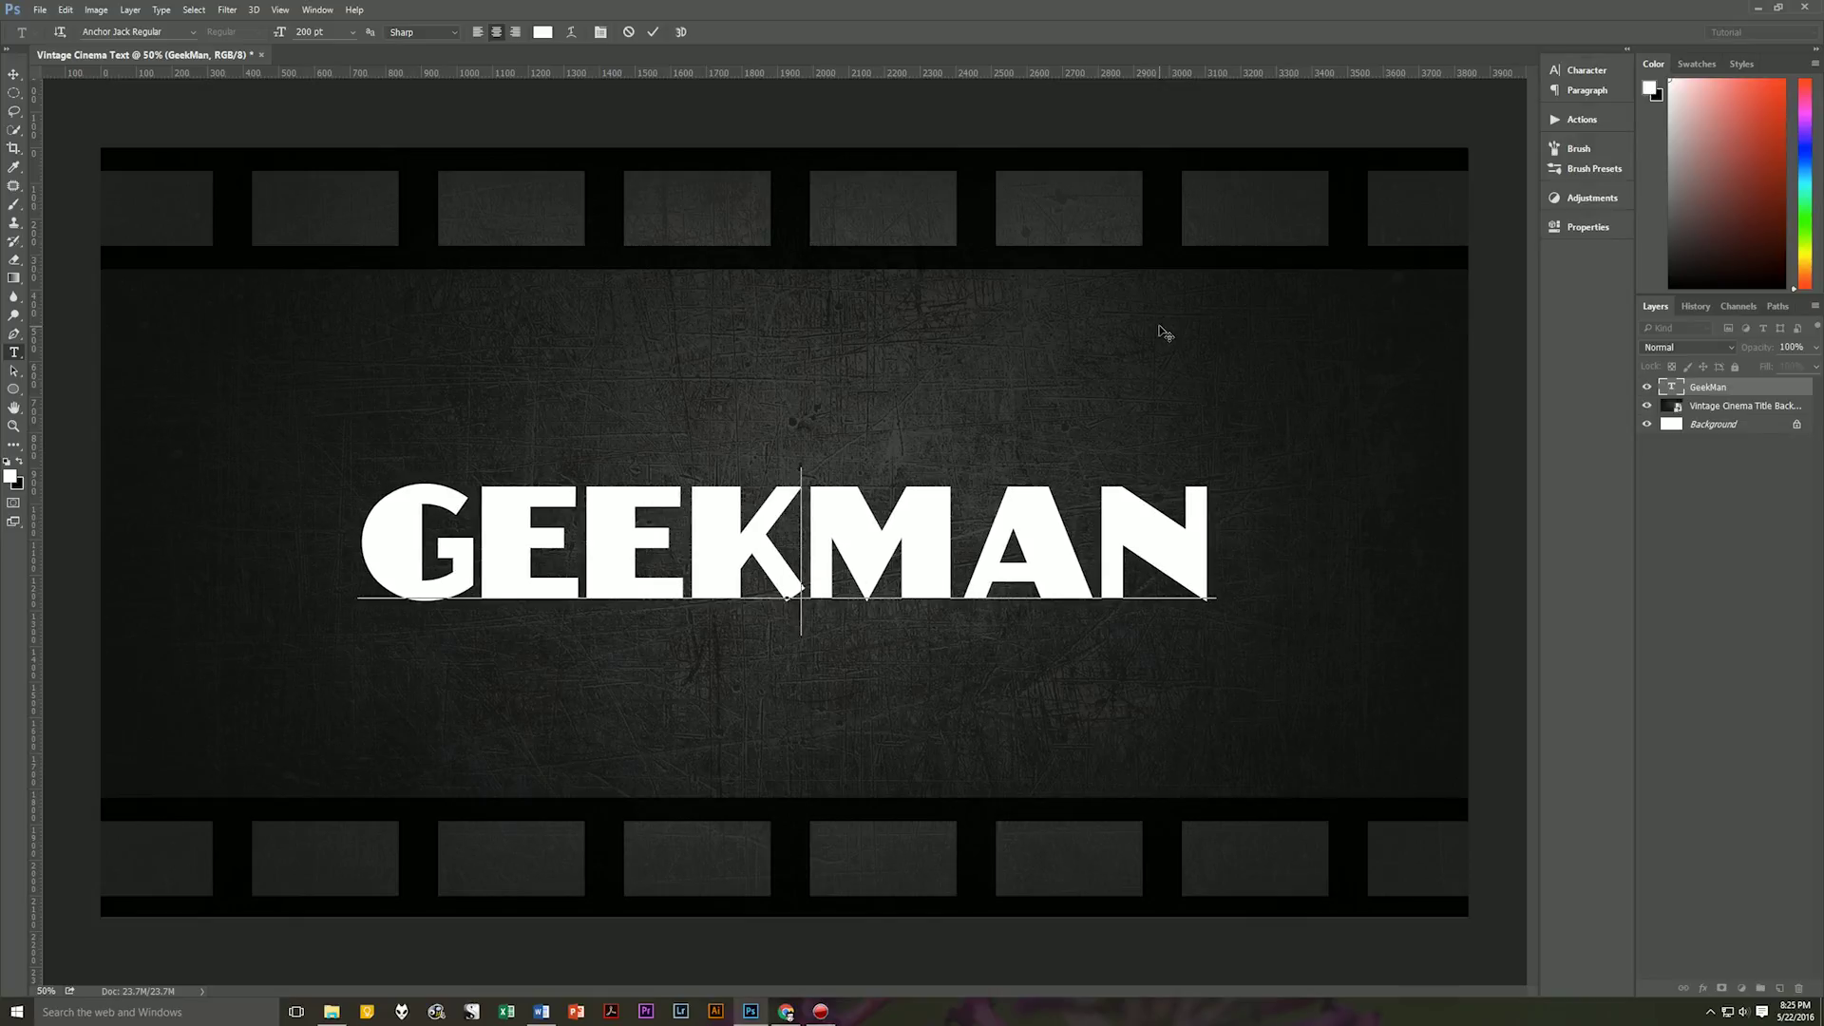
{"action": "key", "text": "alt+Left"}
{"action": "key", "text": "Right"}
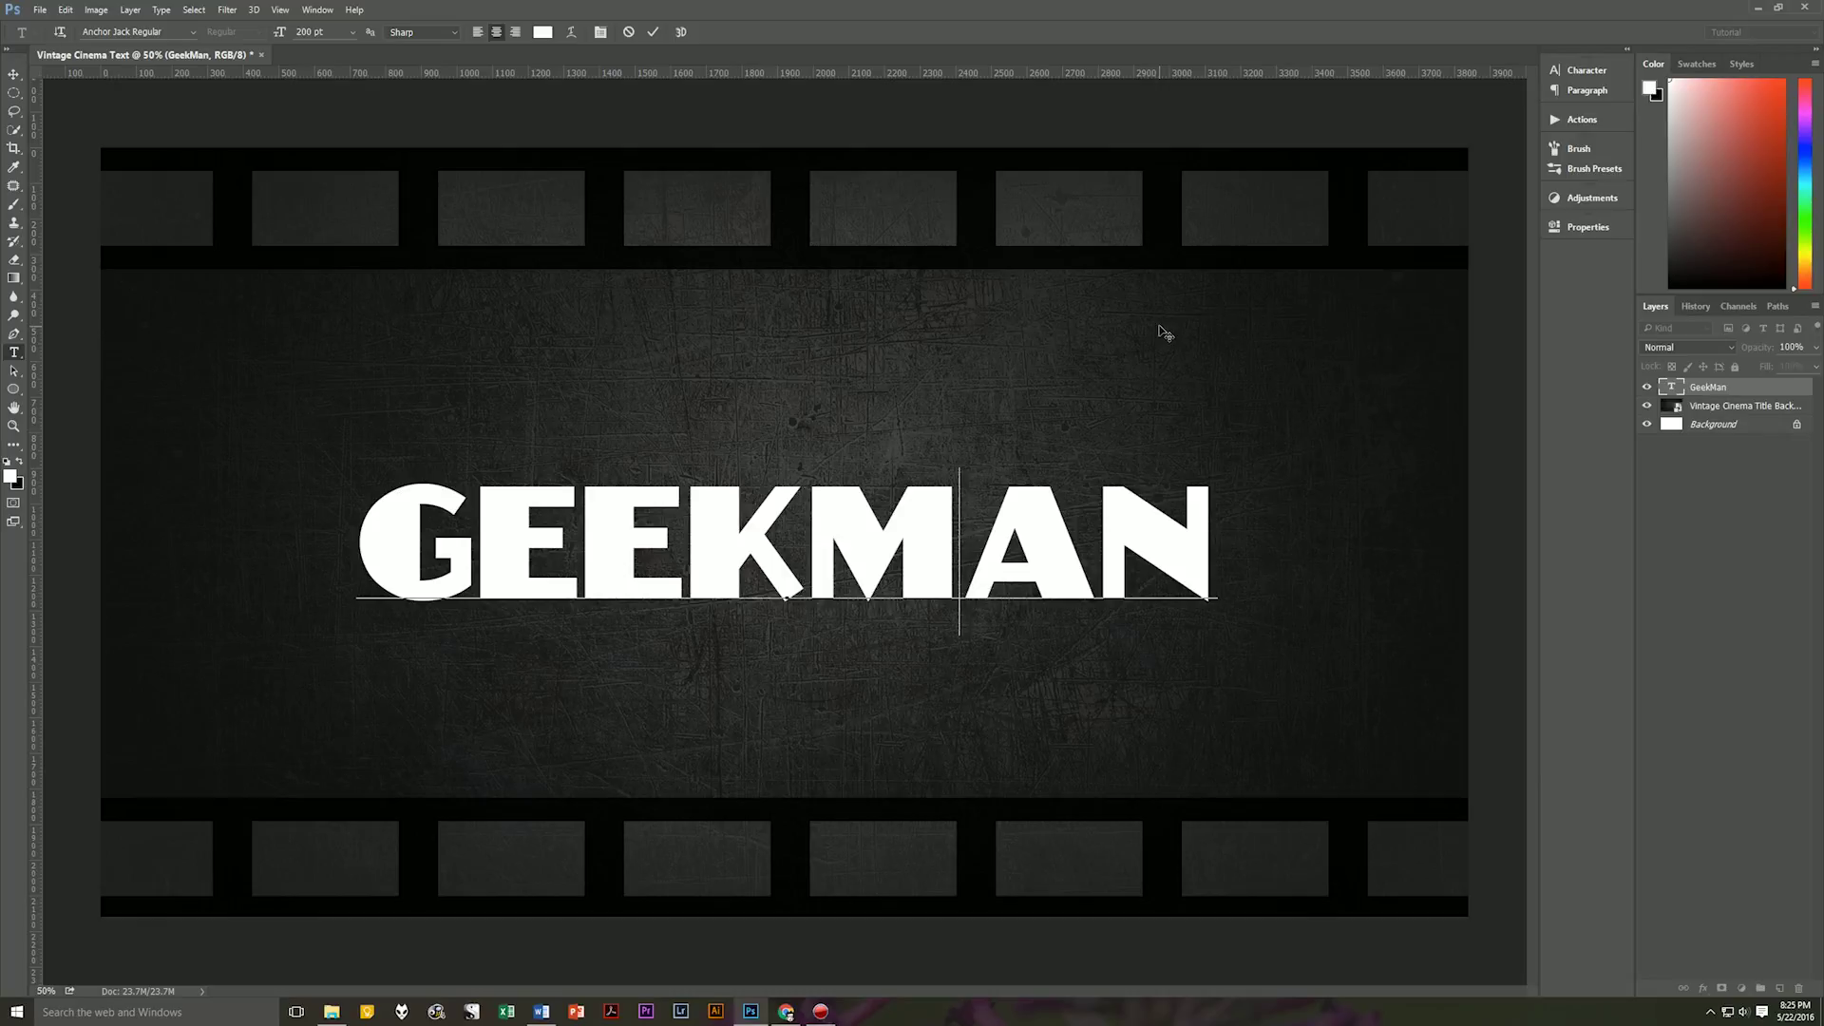
{"action": "key", "text": "alt+Left"}
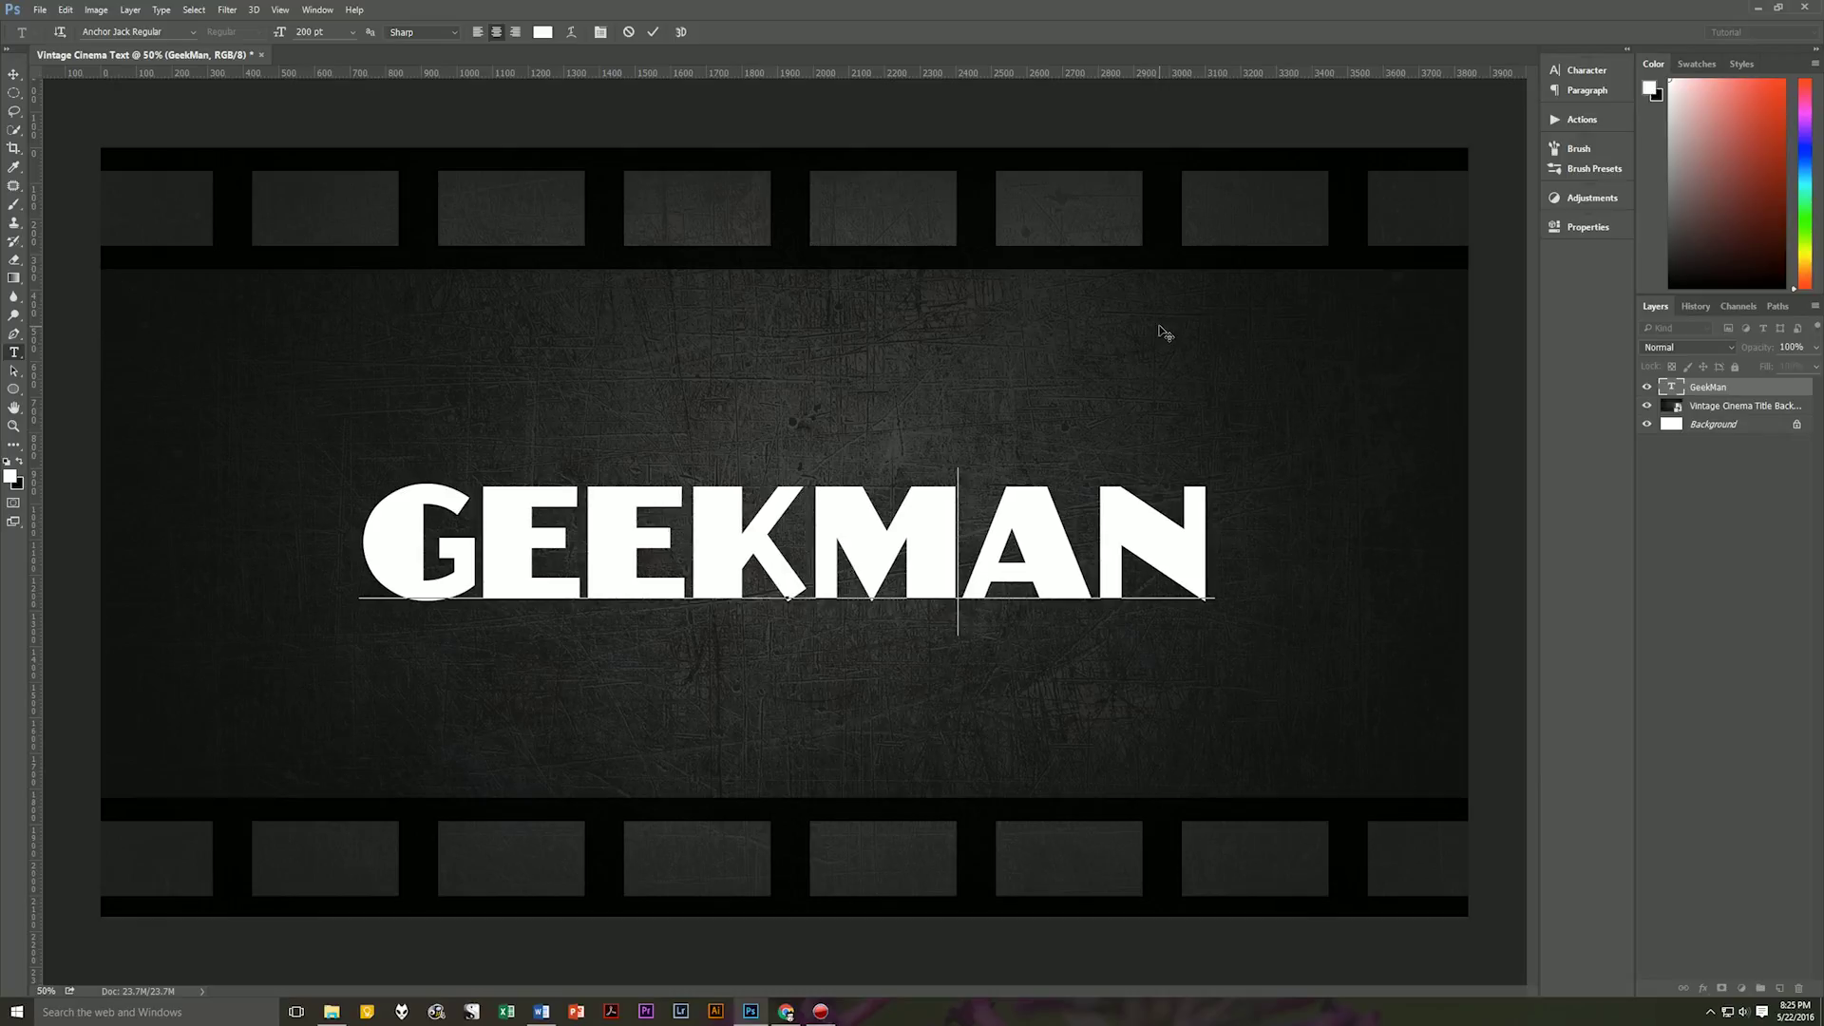
{"action": "key", "text": "alt+Right"}
{"action": "key", "text": "alt+Left"}
{"action": "key", "text": "Right"}
{"action": "key", "text": "Right"}
{"action": "key", "text": "Left"}
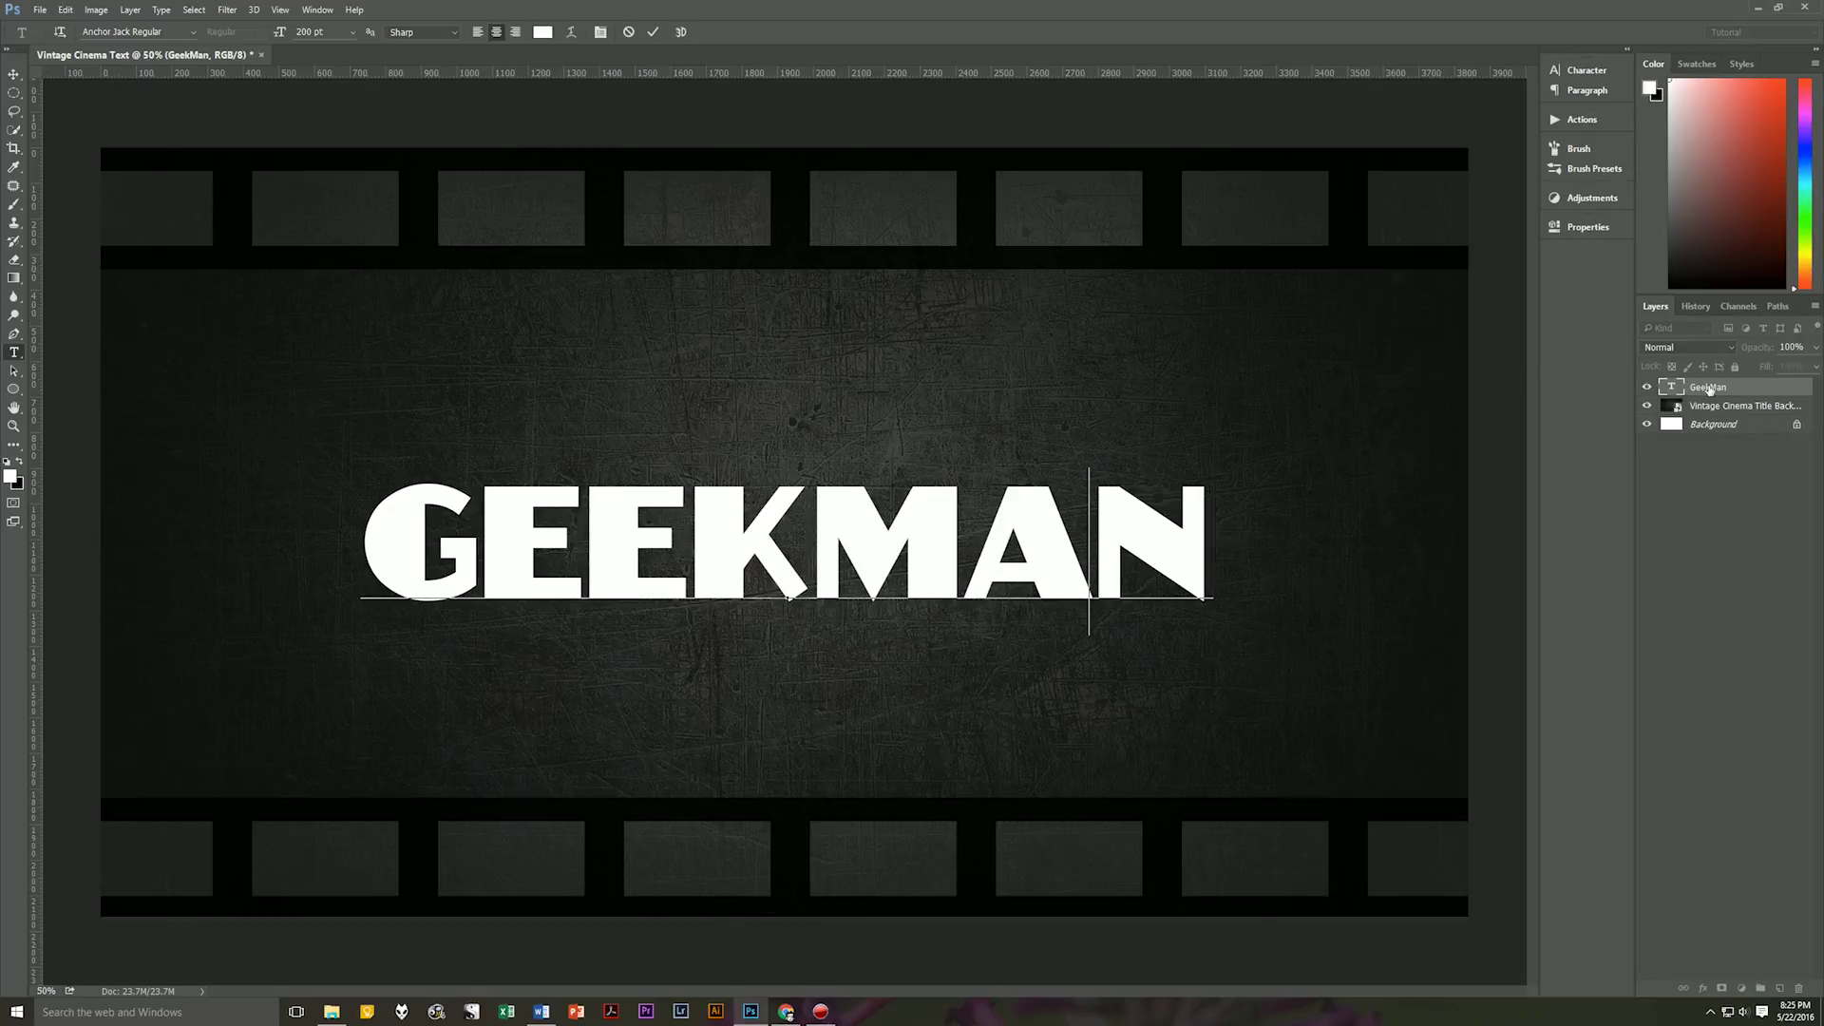
{"action": "left_click", "coordinate": [653, 33]}
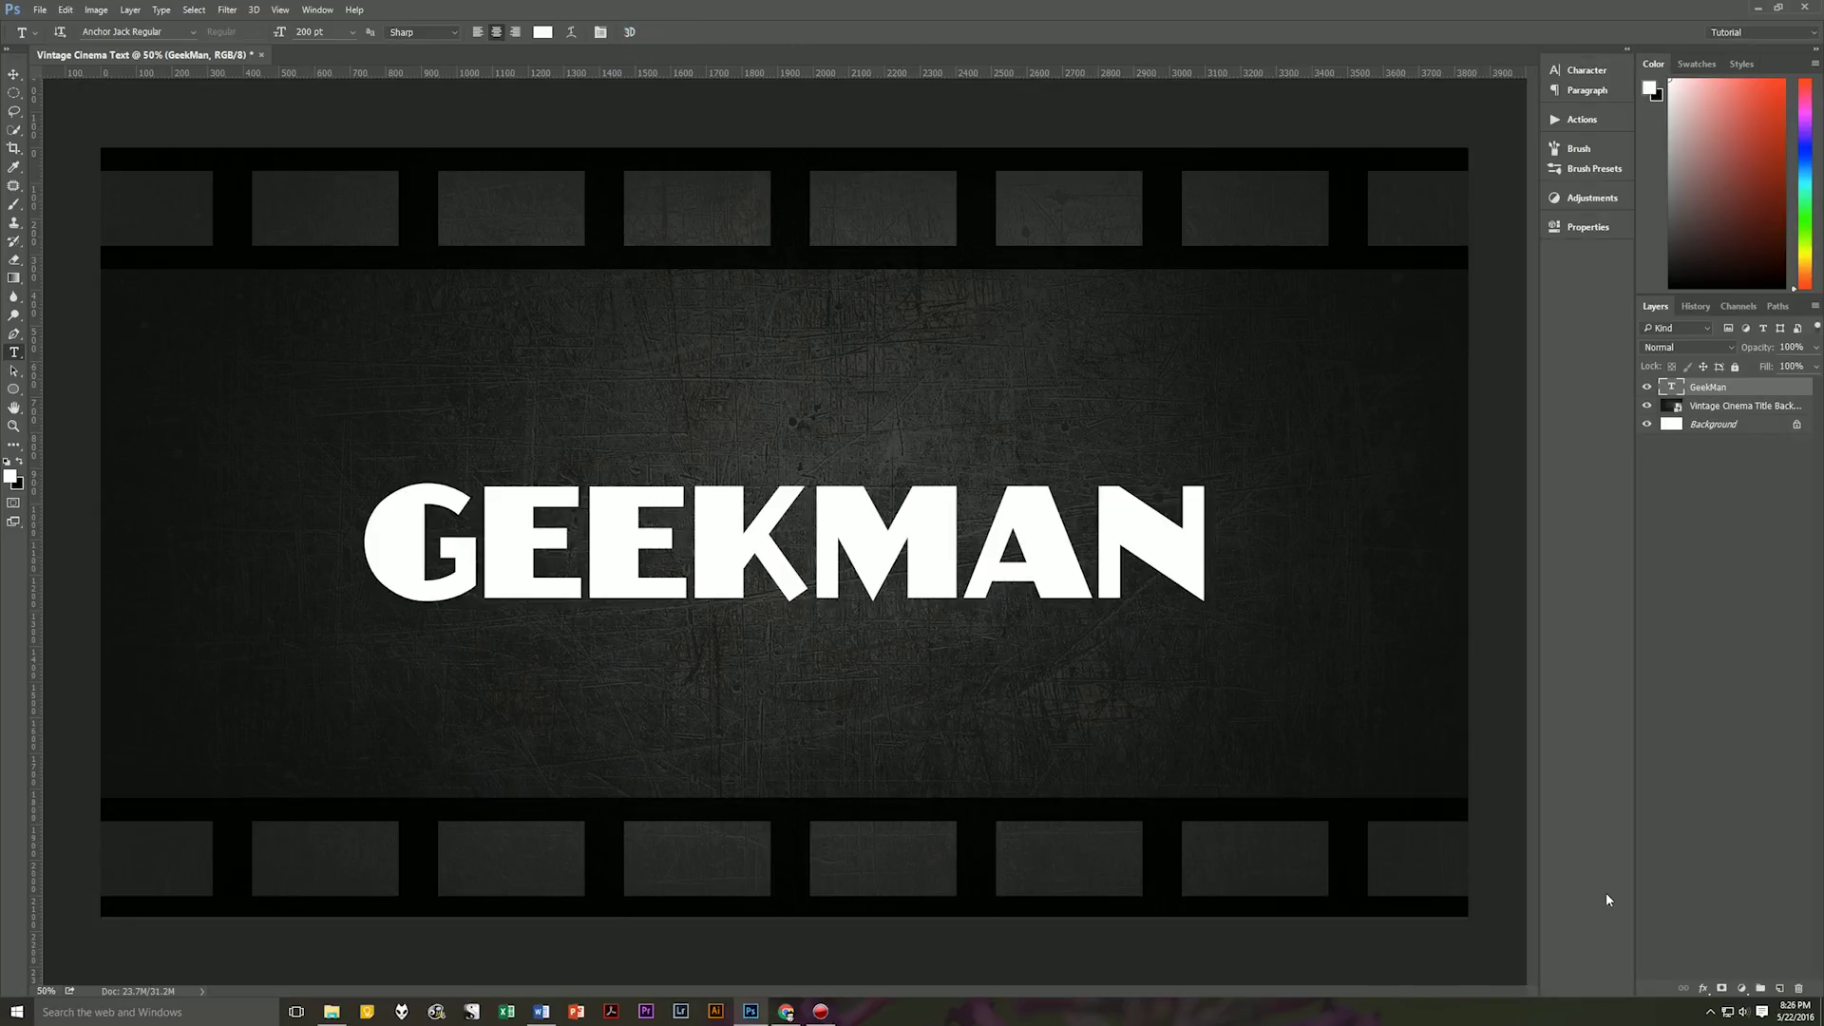
- Add a white Stroke to the GeekMan layer with size 6 px, Center position, Luminosity blend mode and 100% opacity
{"action": "left_click", "coordinate": [1703, 989]}
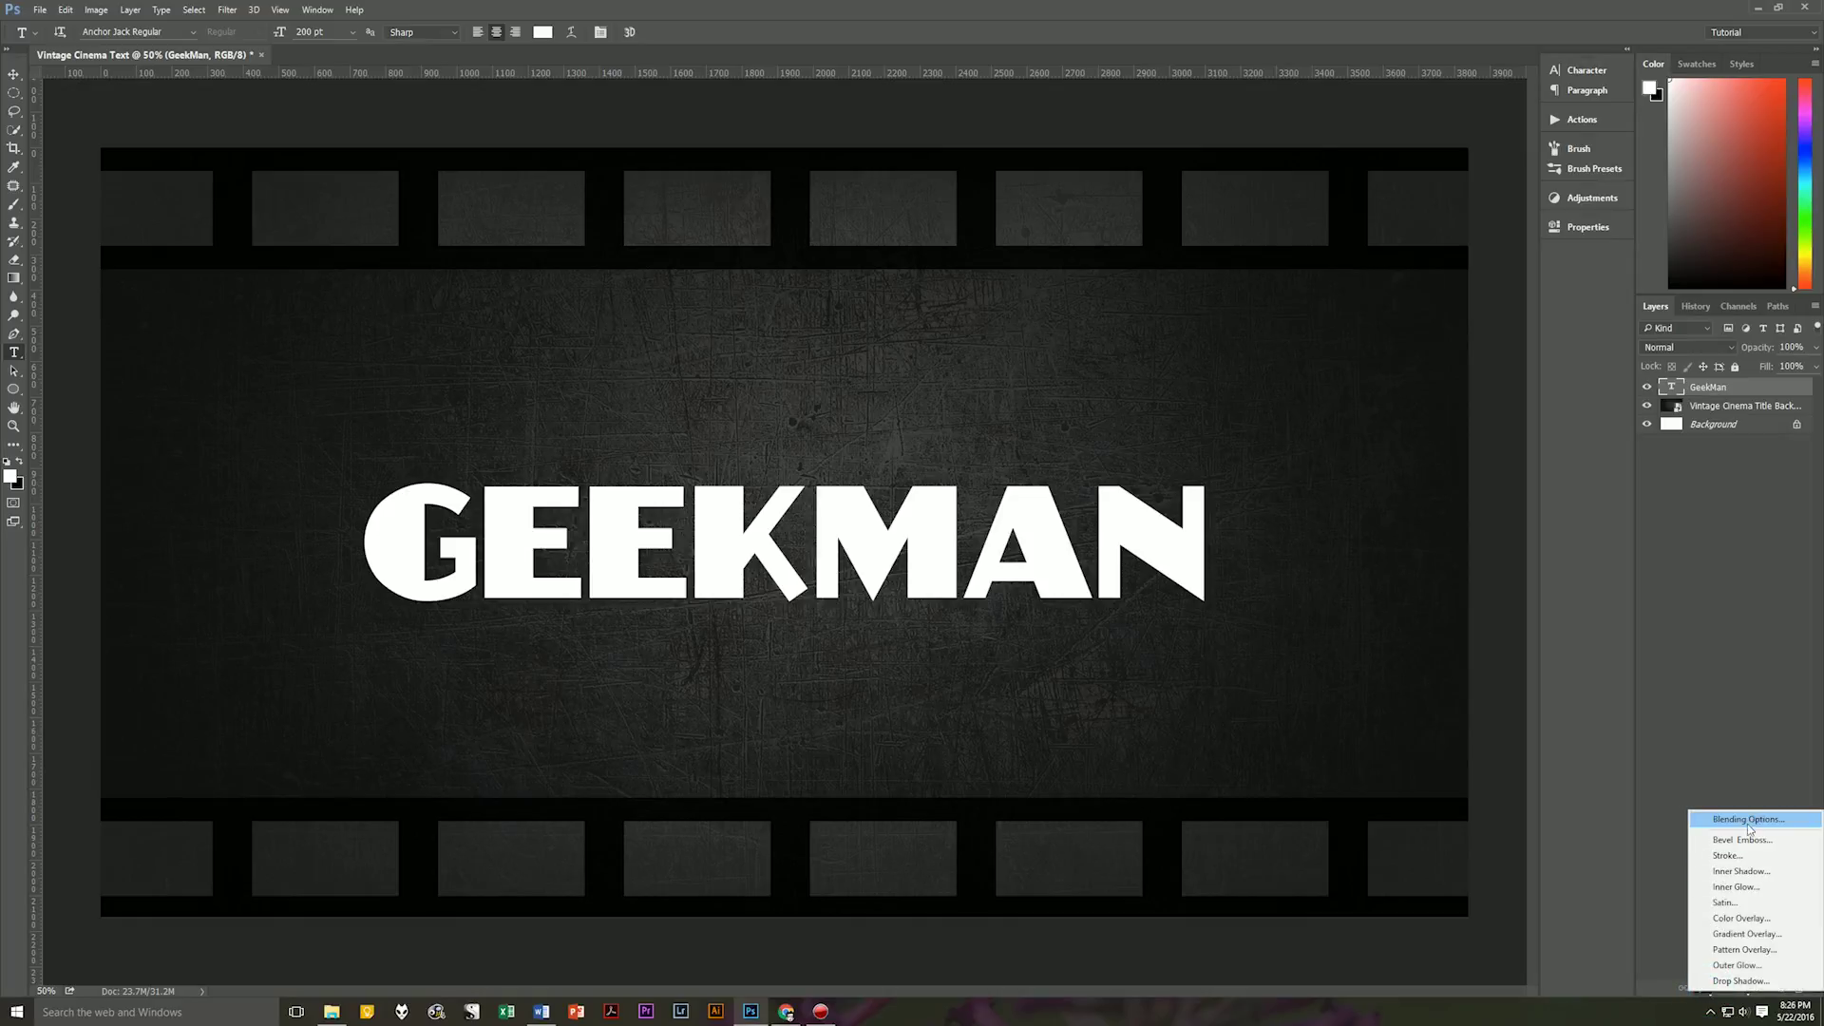
{"action": "left_click", "coordinate": [1732, 855]}
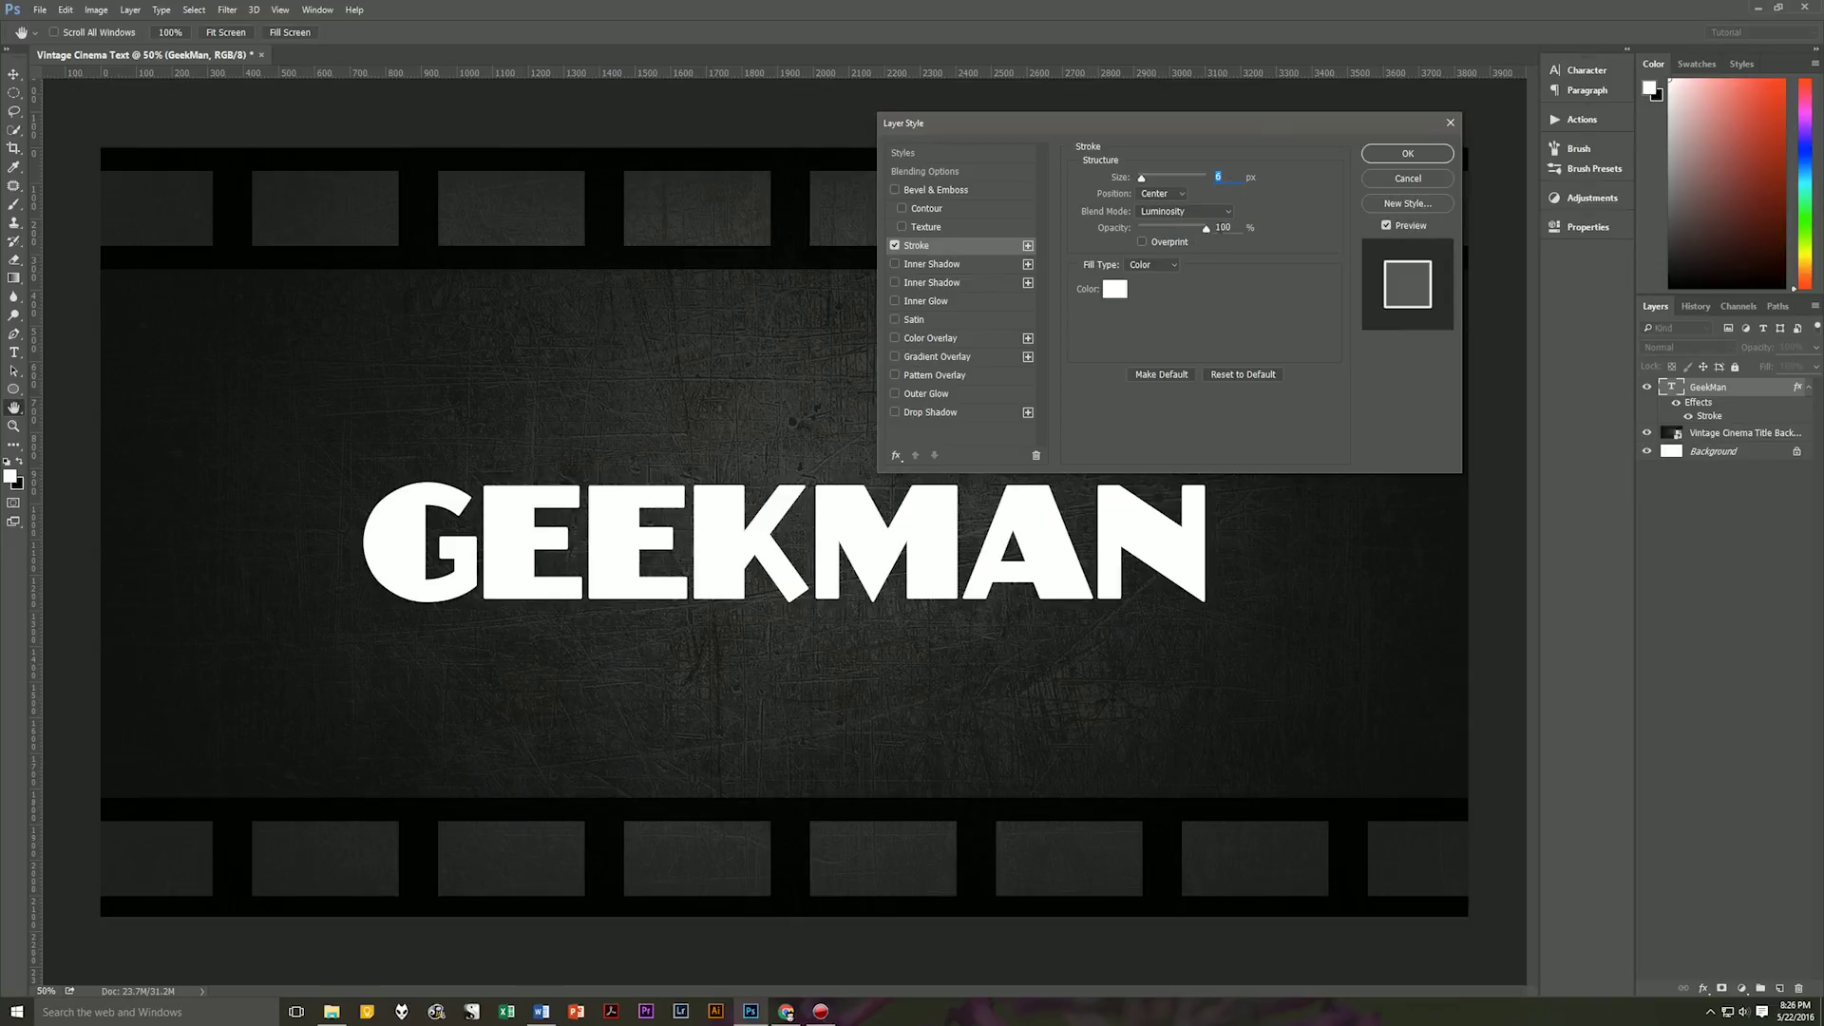
{"action": "left_click", "coordinate": [1117, 290]}
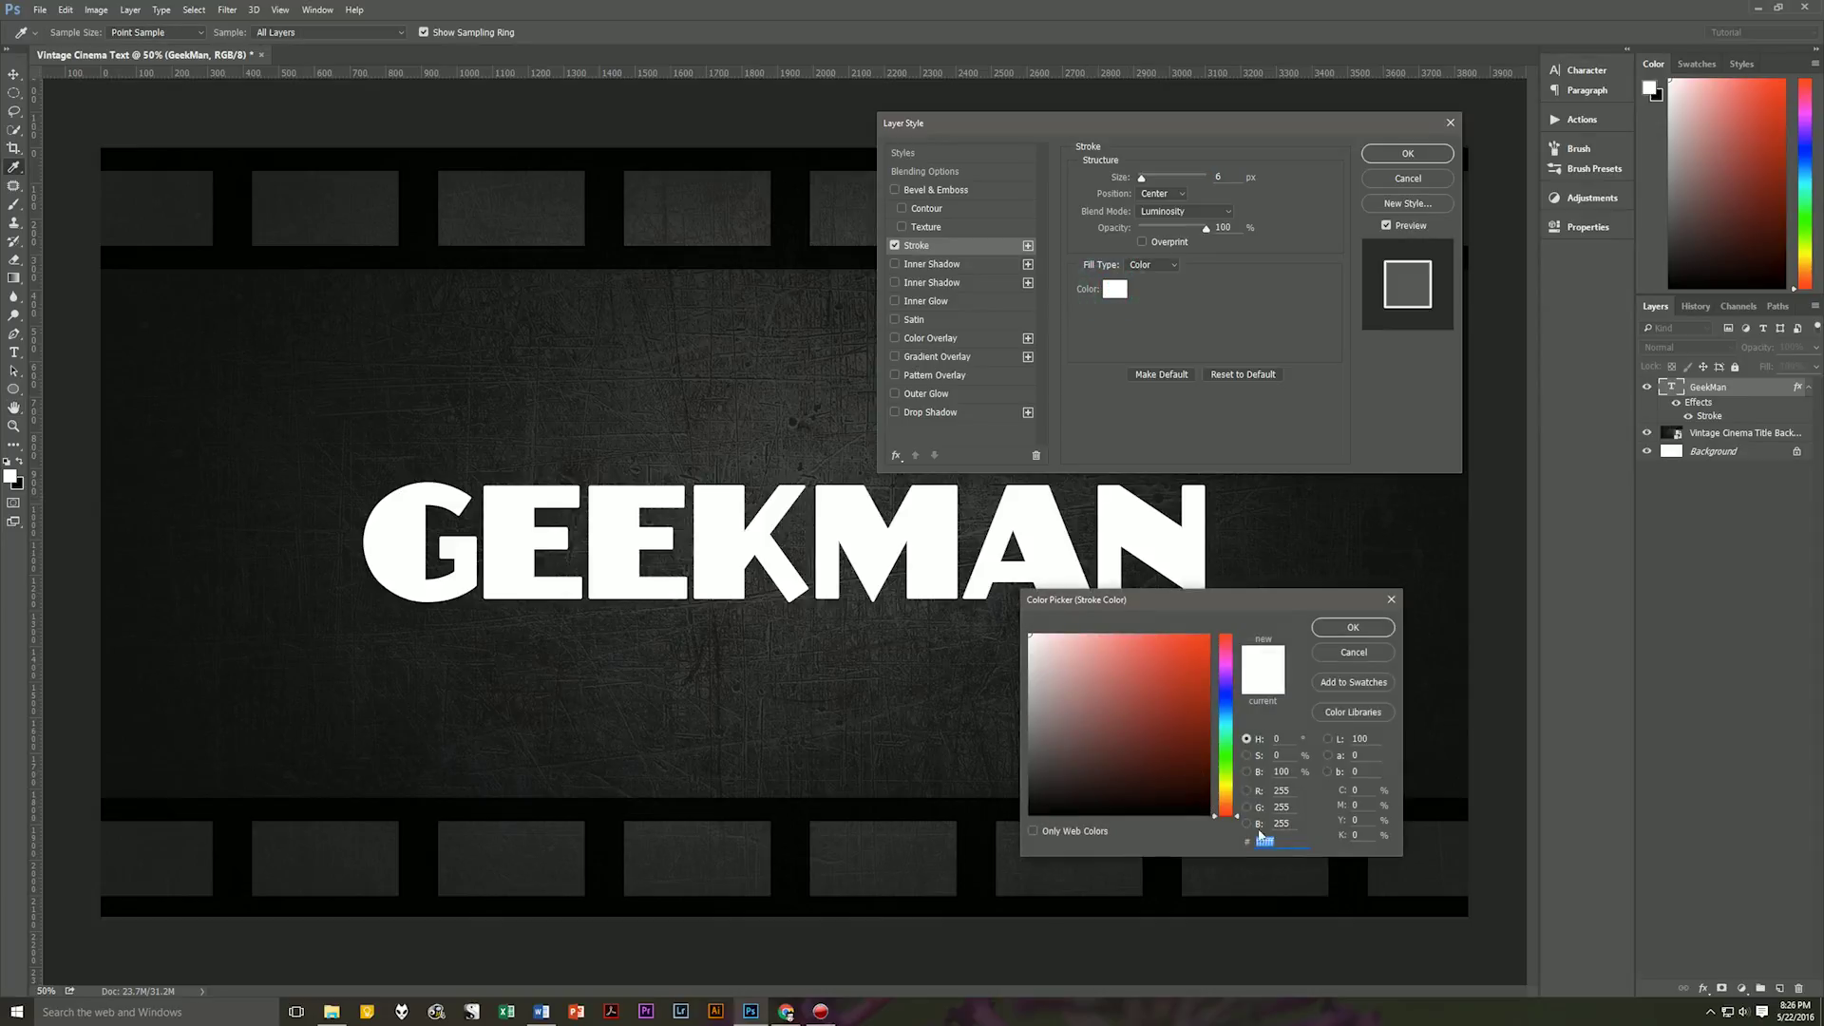
{"action": "left_click", "coordinate": [1354, 629]}
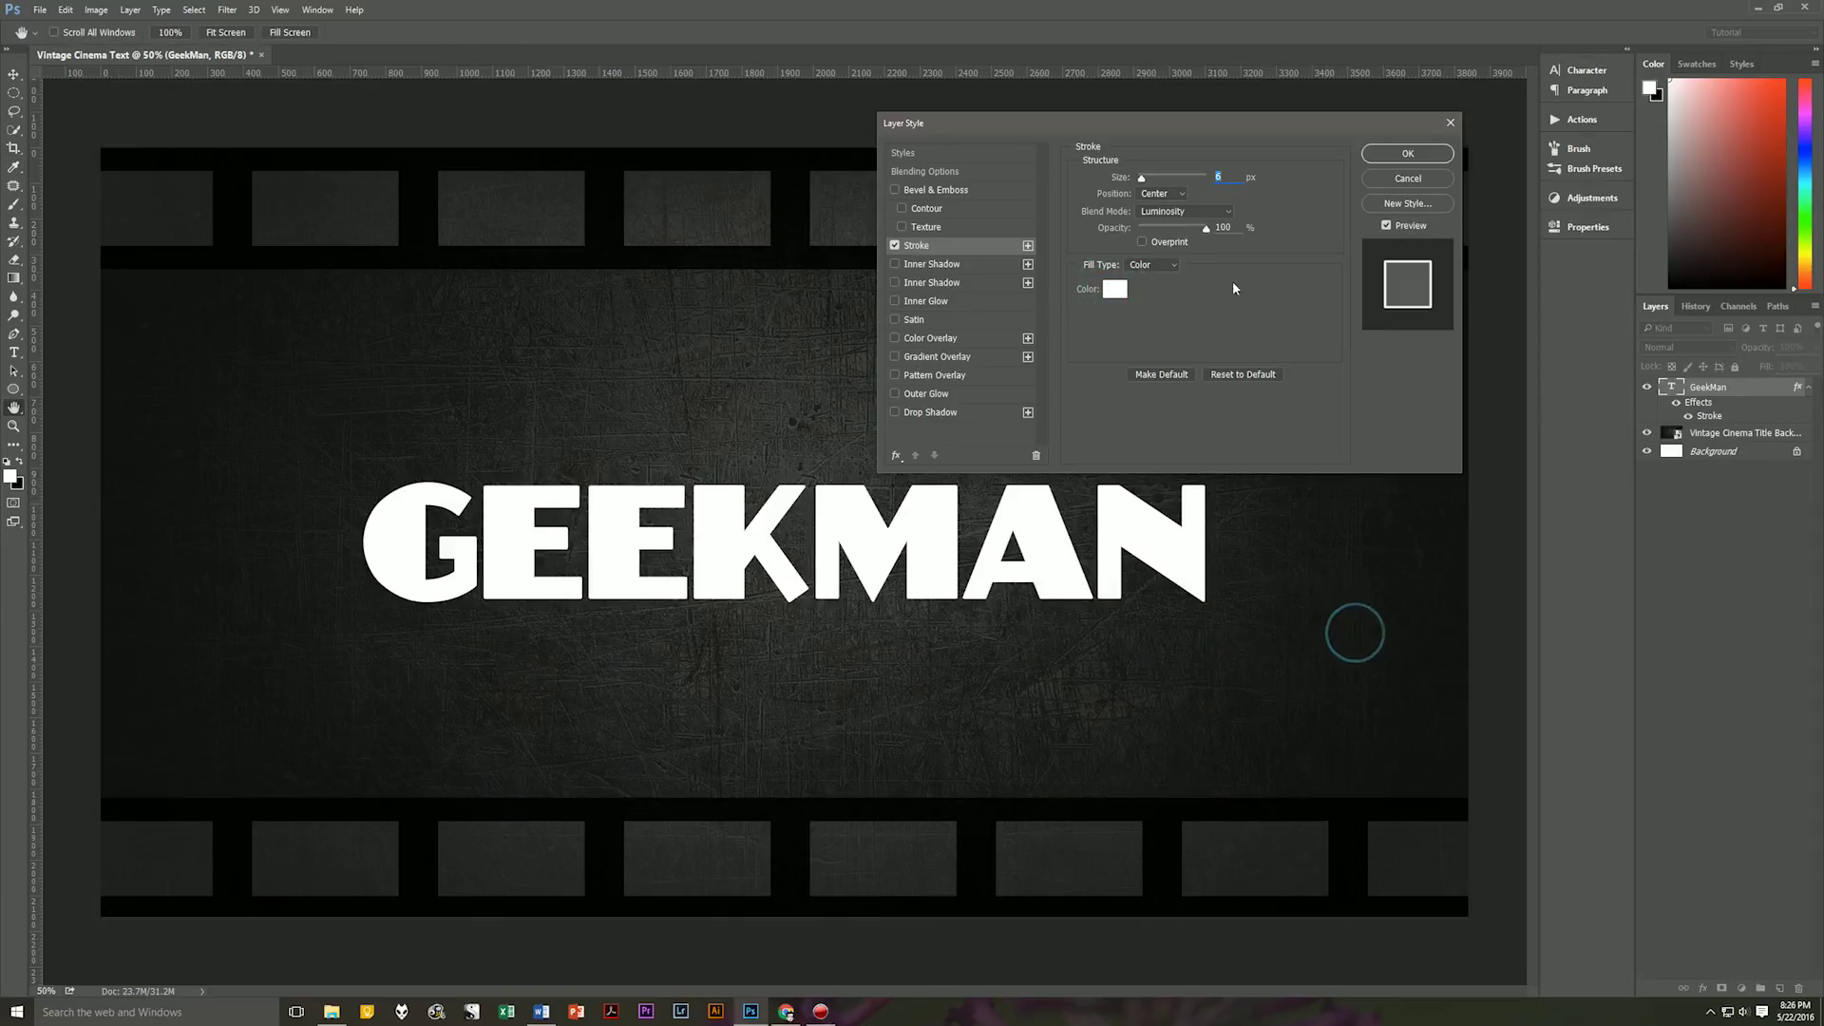
- Enable the first Inner Shadow in black with Normal blending, 100% opacity, 135° angle, 13 px distance, 0% choke and 5 px size
{"action": "left_click", "coordinate": [975, 266]}
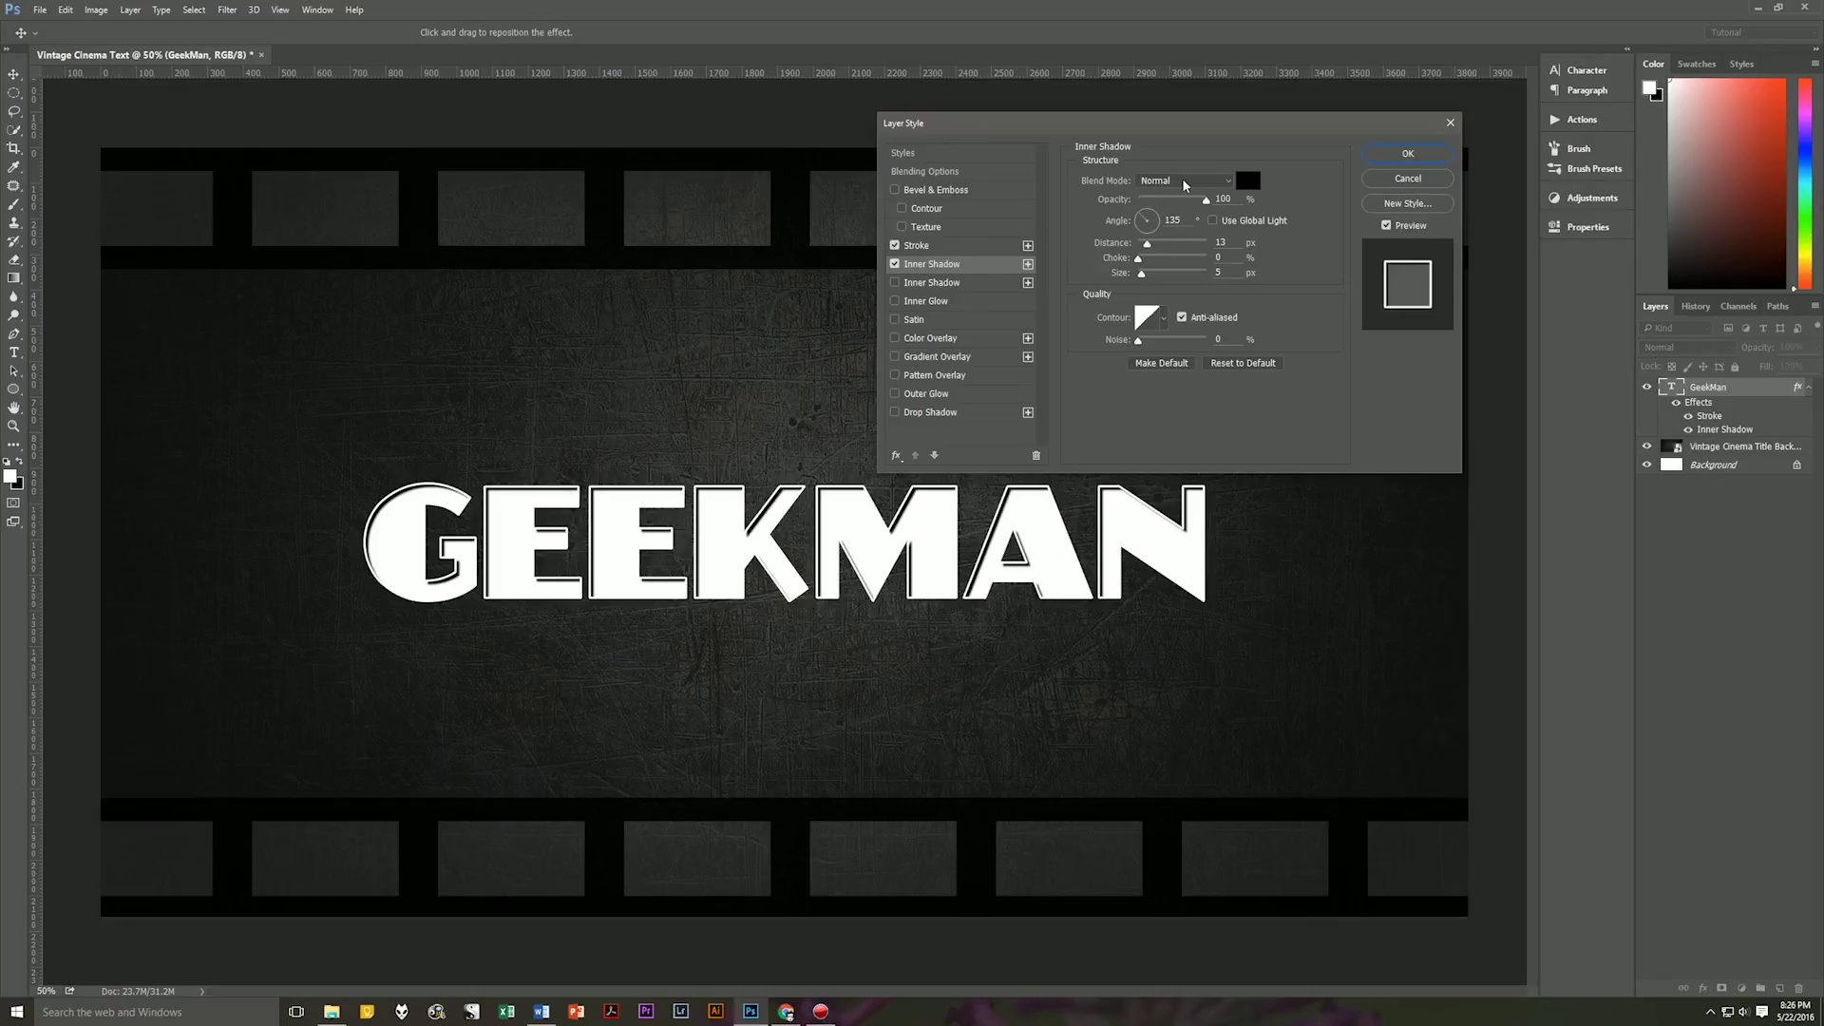
{"action": "left_click", "coordinate": [1248, 182]}
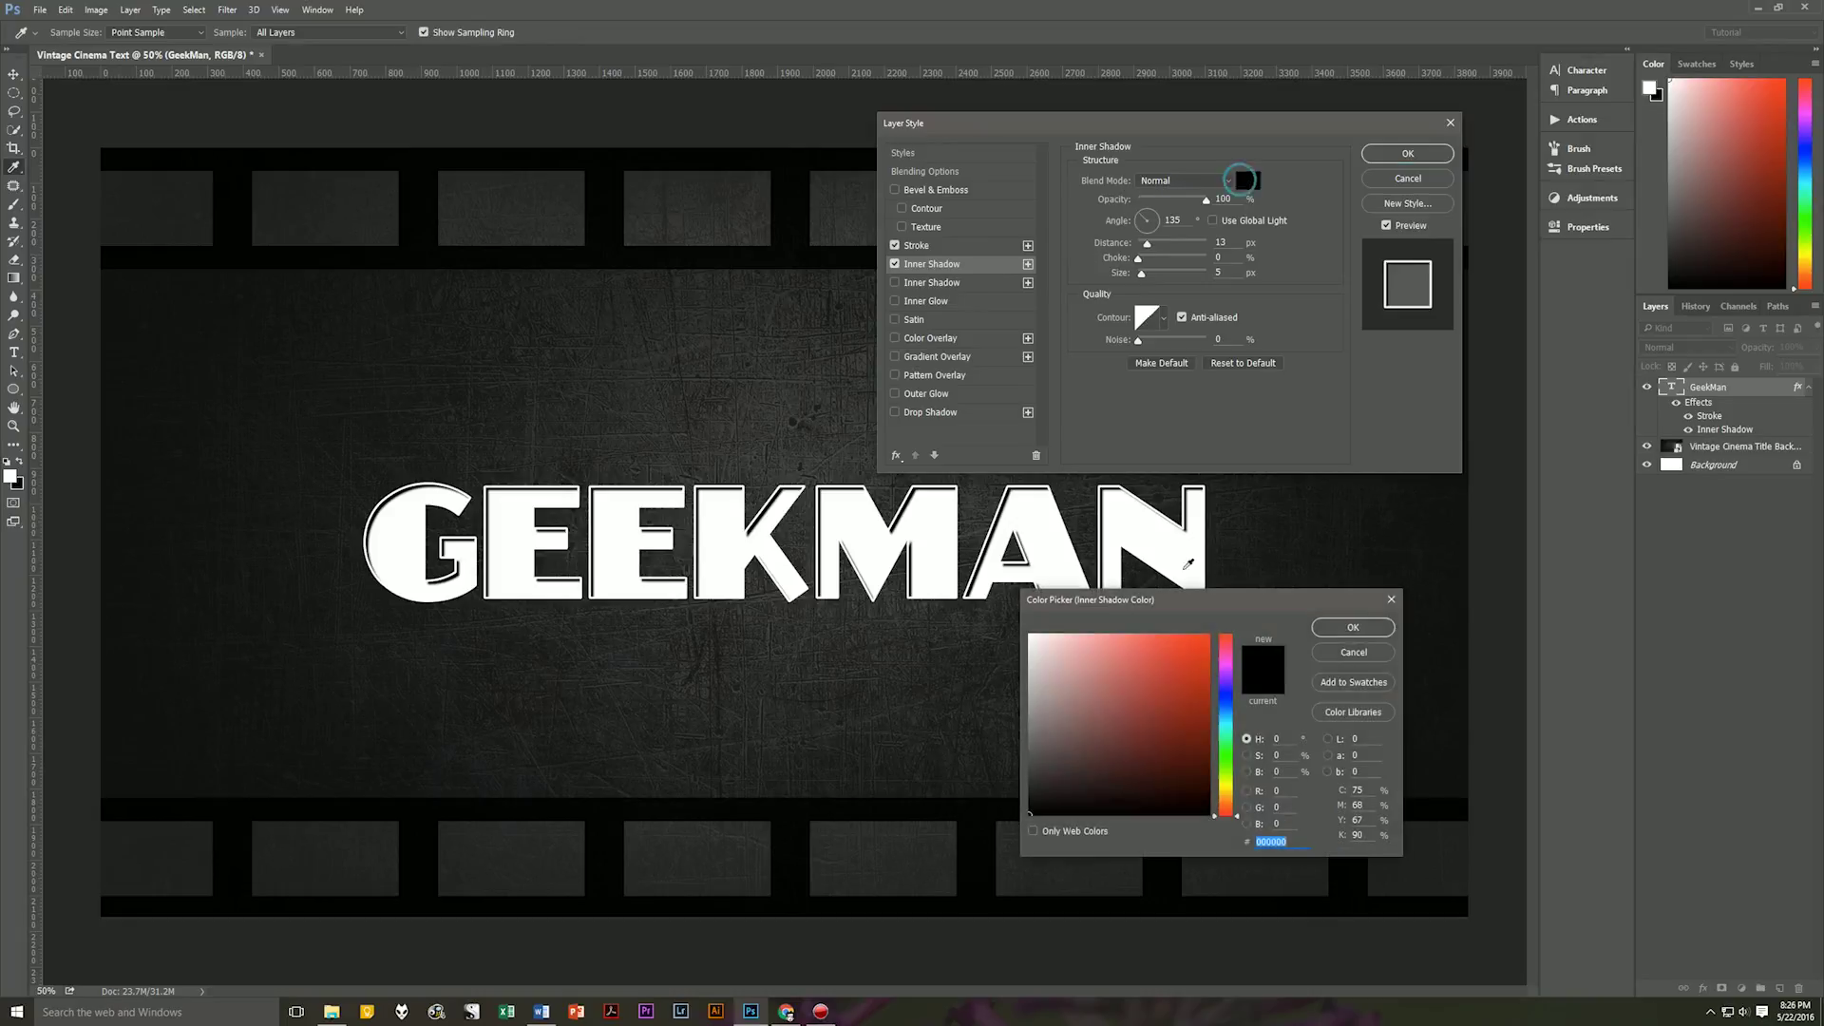
{"action": "left_click", "coordinate": [1341, 628]}
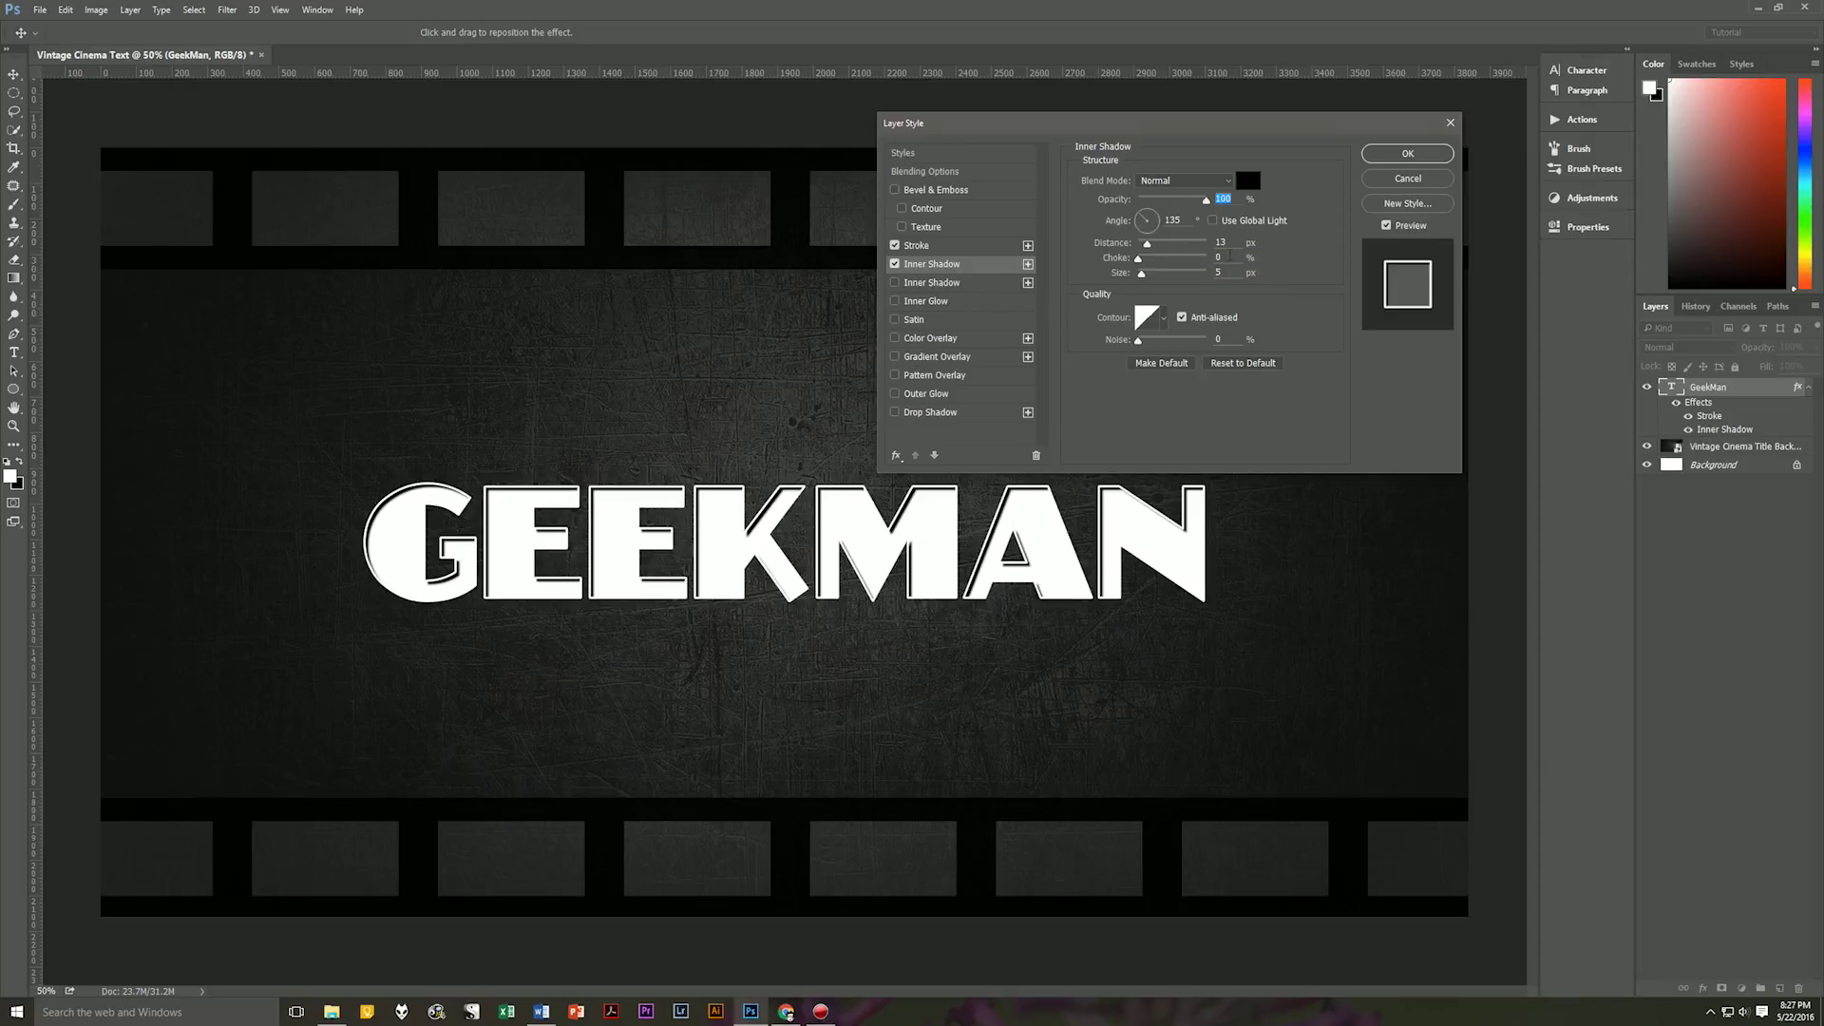
{"action": "left_click", "coordinate": [1230, 256]}
{"action": "left_click", "coordinate": [1232, 271]}
- Enable a second Inner Shadow in #474747 with Multiply blending, 29% opacity, 135° angle, 27 px distance and 8 px size
{"action": "left_click", "coordinate": [971, 285]}
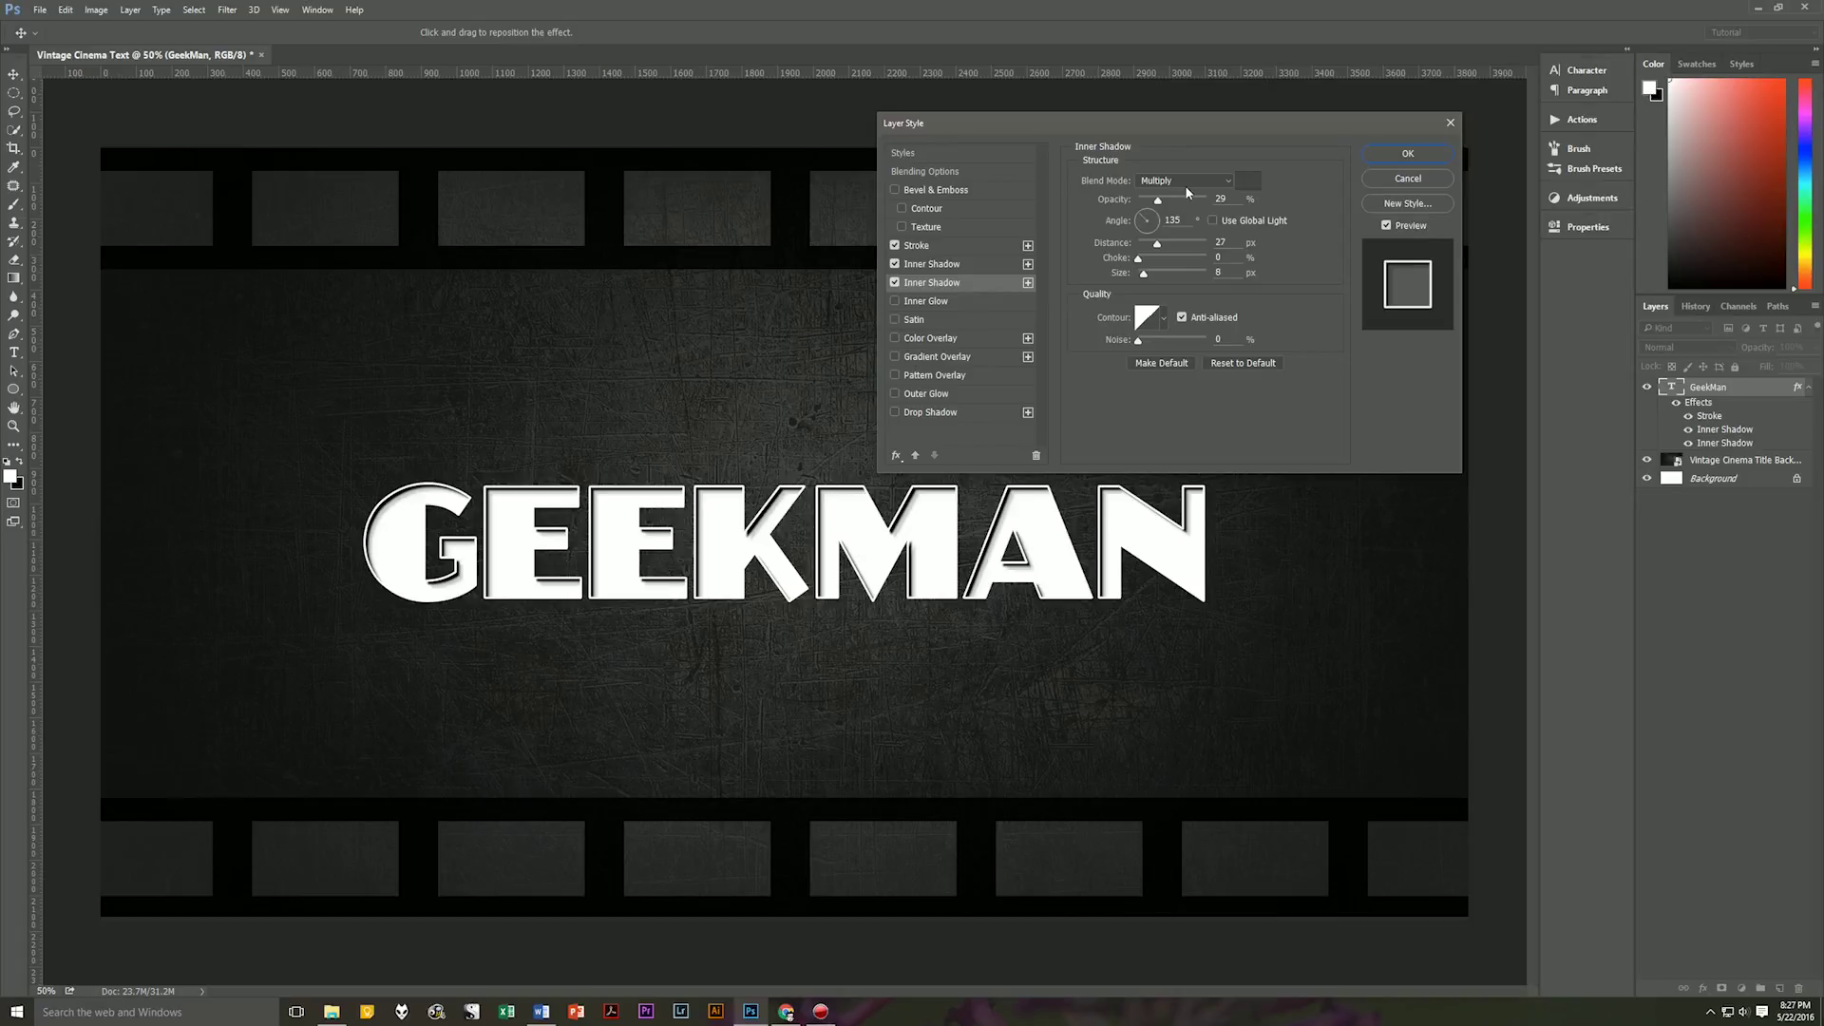
{"action": "left_click", "coordinate": [1248, 181]}
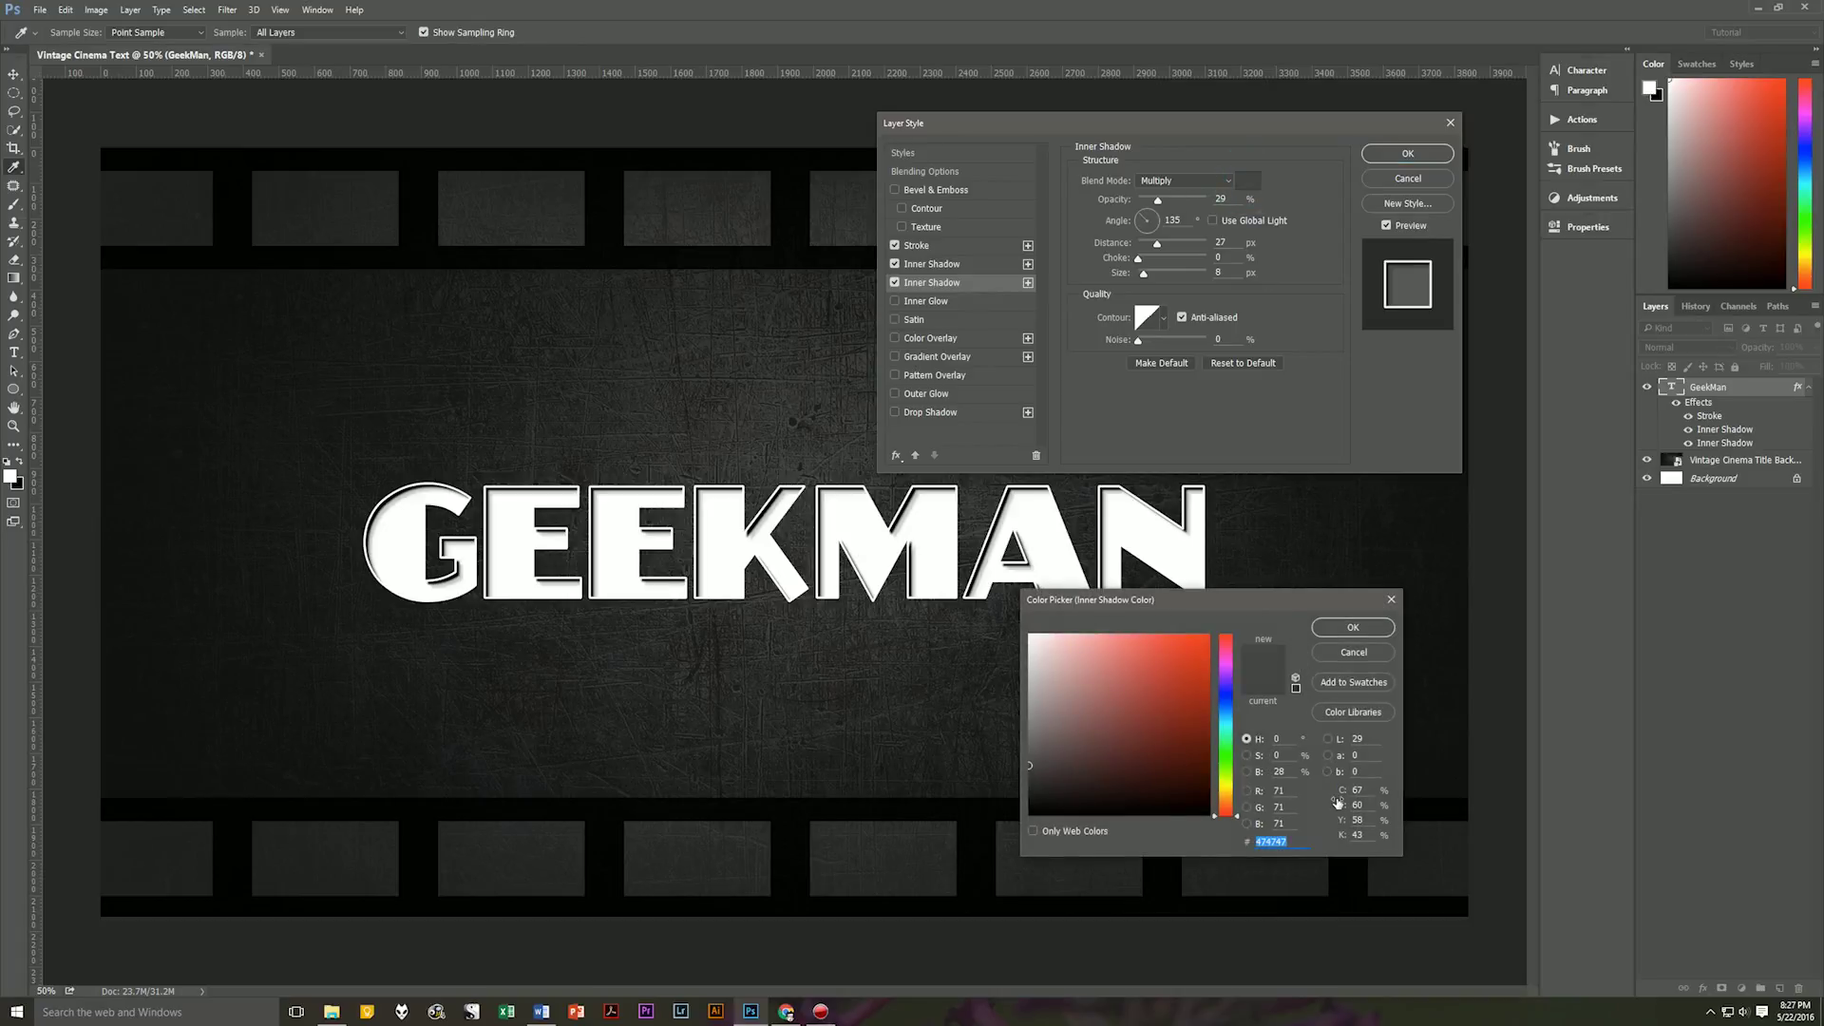
{"action": "left_click", "coordinate": [1392, 600]}
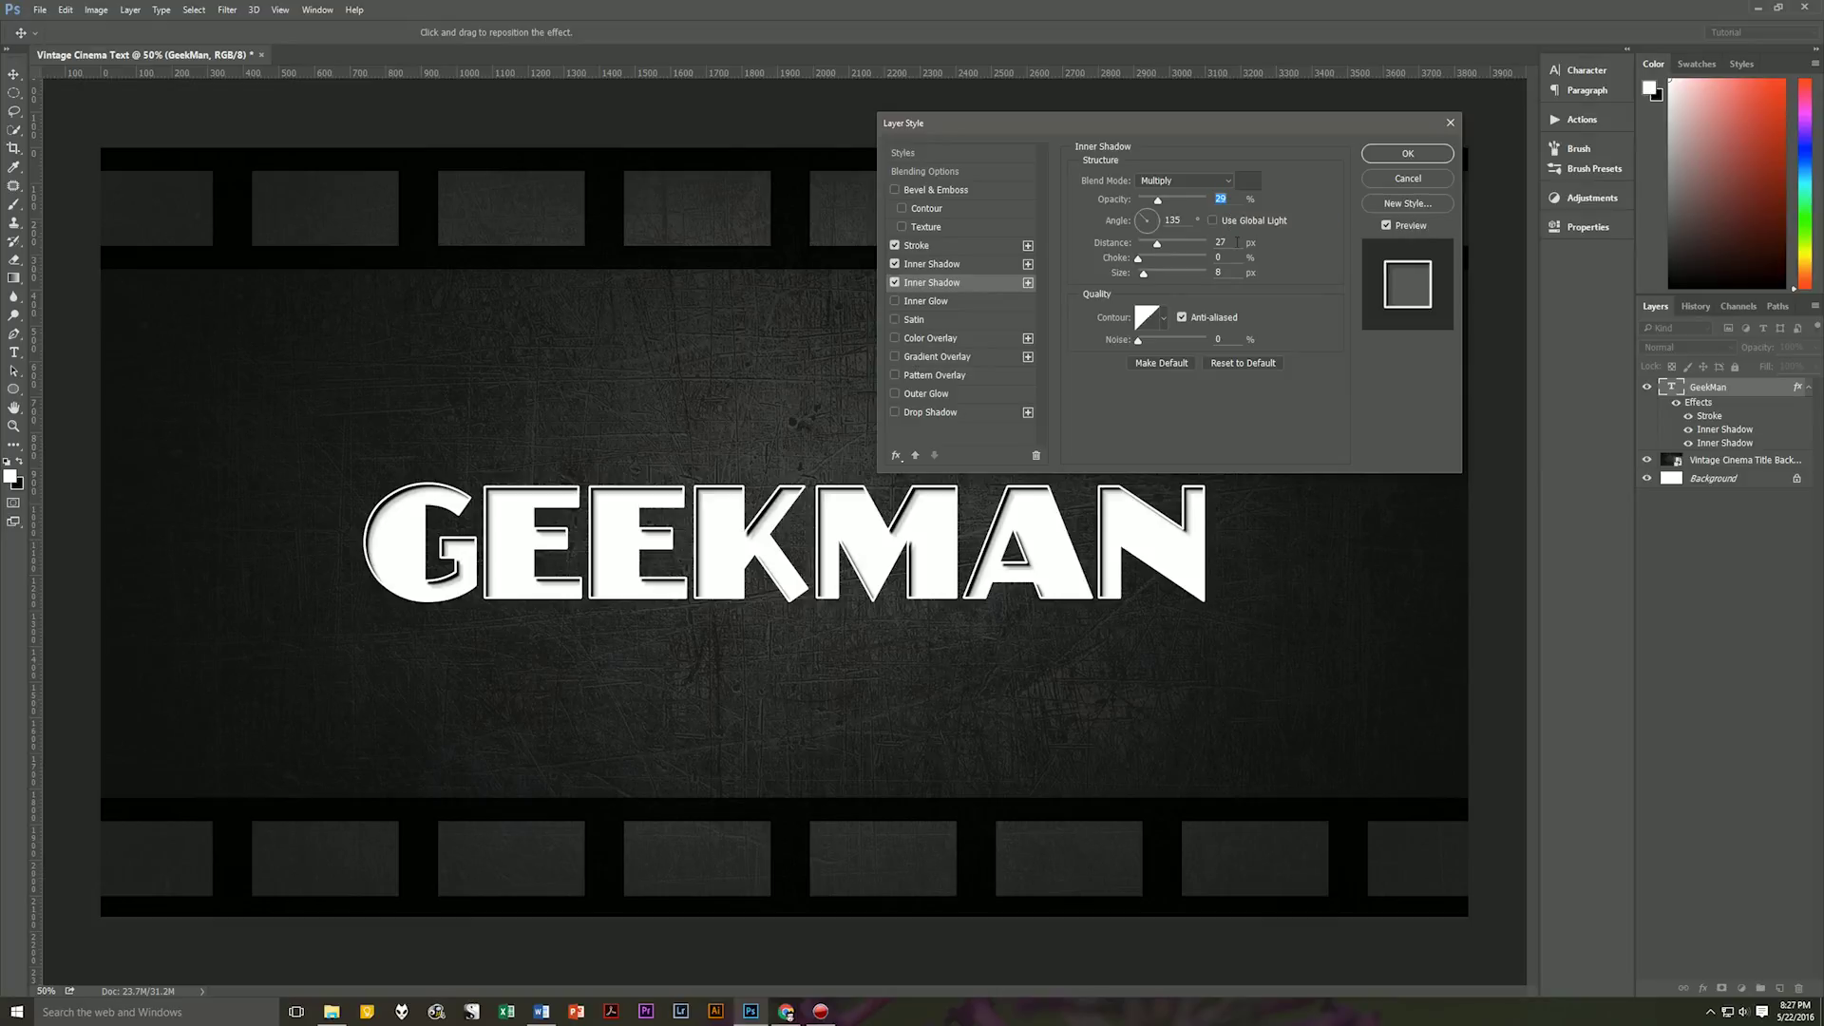
{"action": "left_click", "coordinate": [1220, 237]}
- Enable a Pattern Overlay on the GeekMan layer with Darker Color blending, 10% opacity and 35% scale, and browse the loaded patterns
{"action": "left_click", "coordinate": [960, 375]}
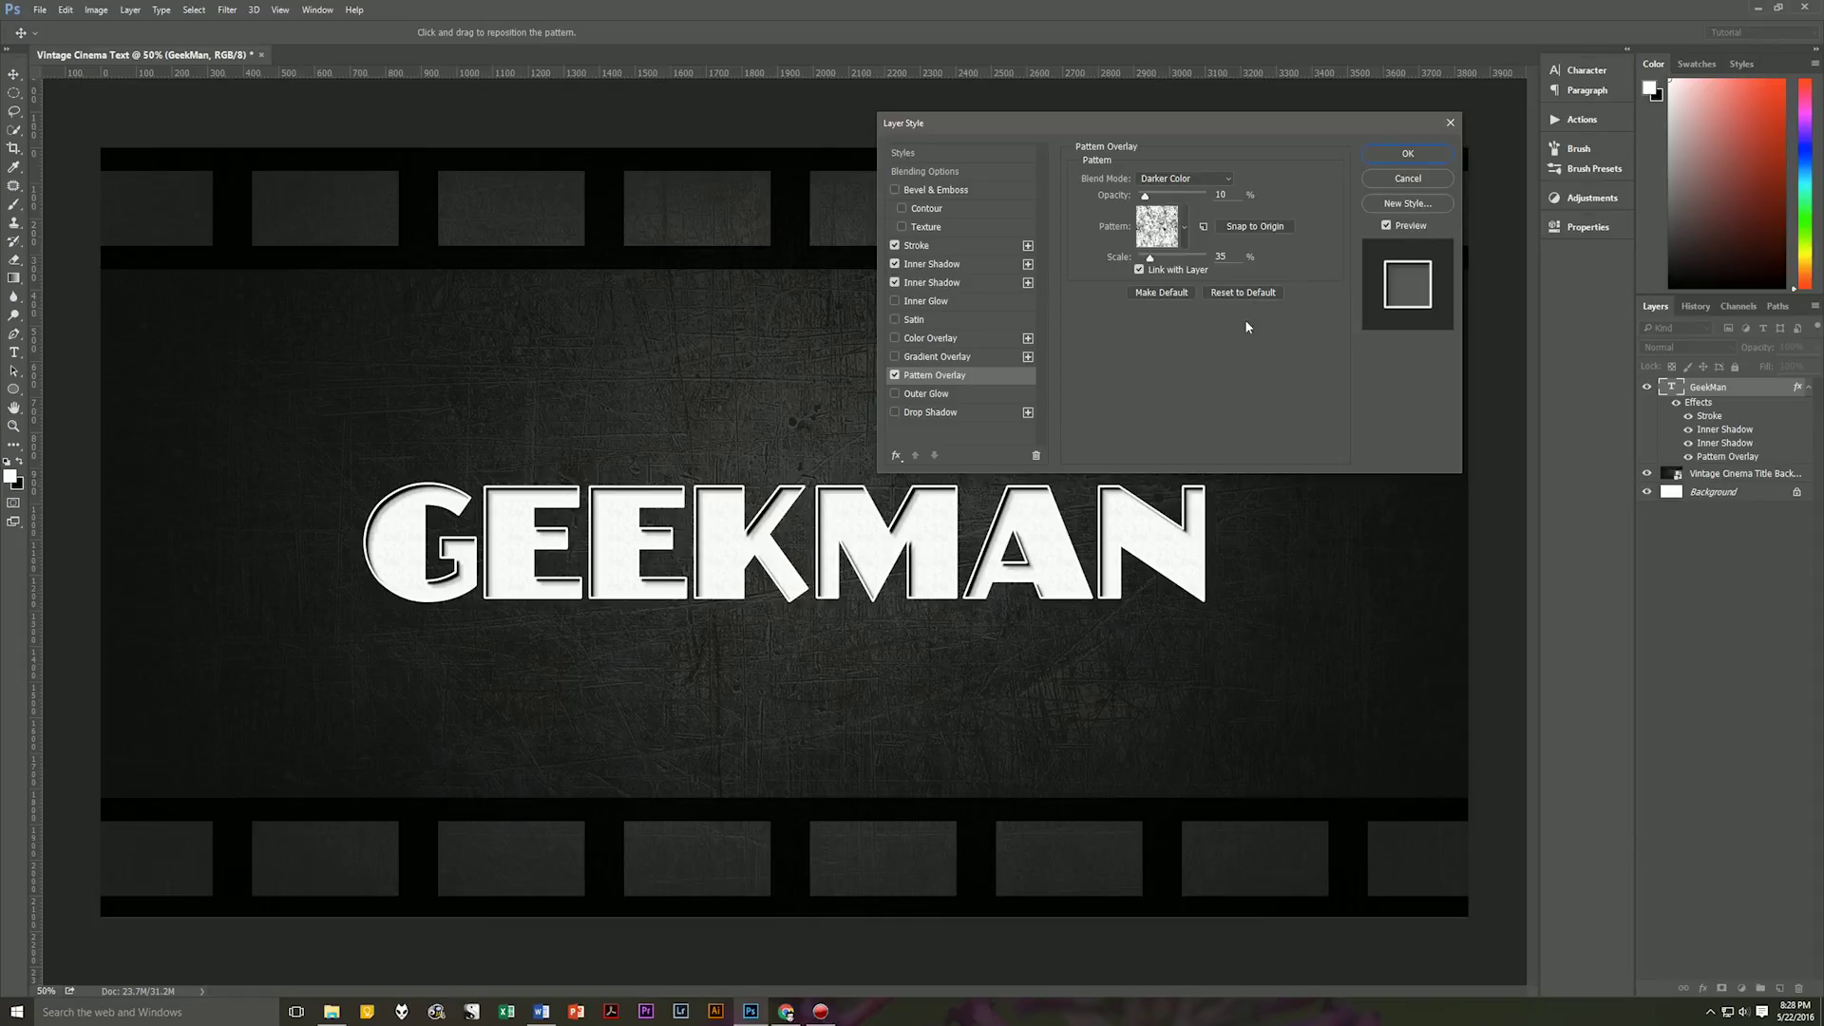
{"action": "left_click_drag", "start_coordinate": [1252, 128], "coordinate": [1298, 111]}
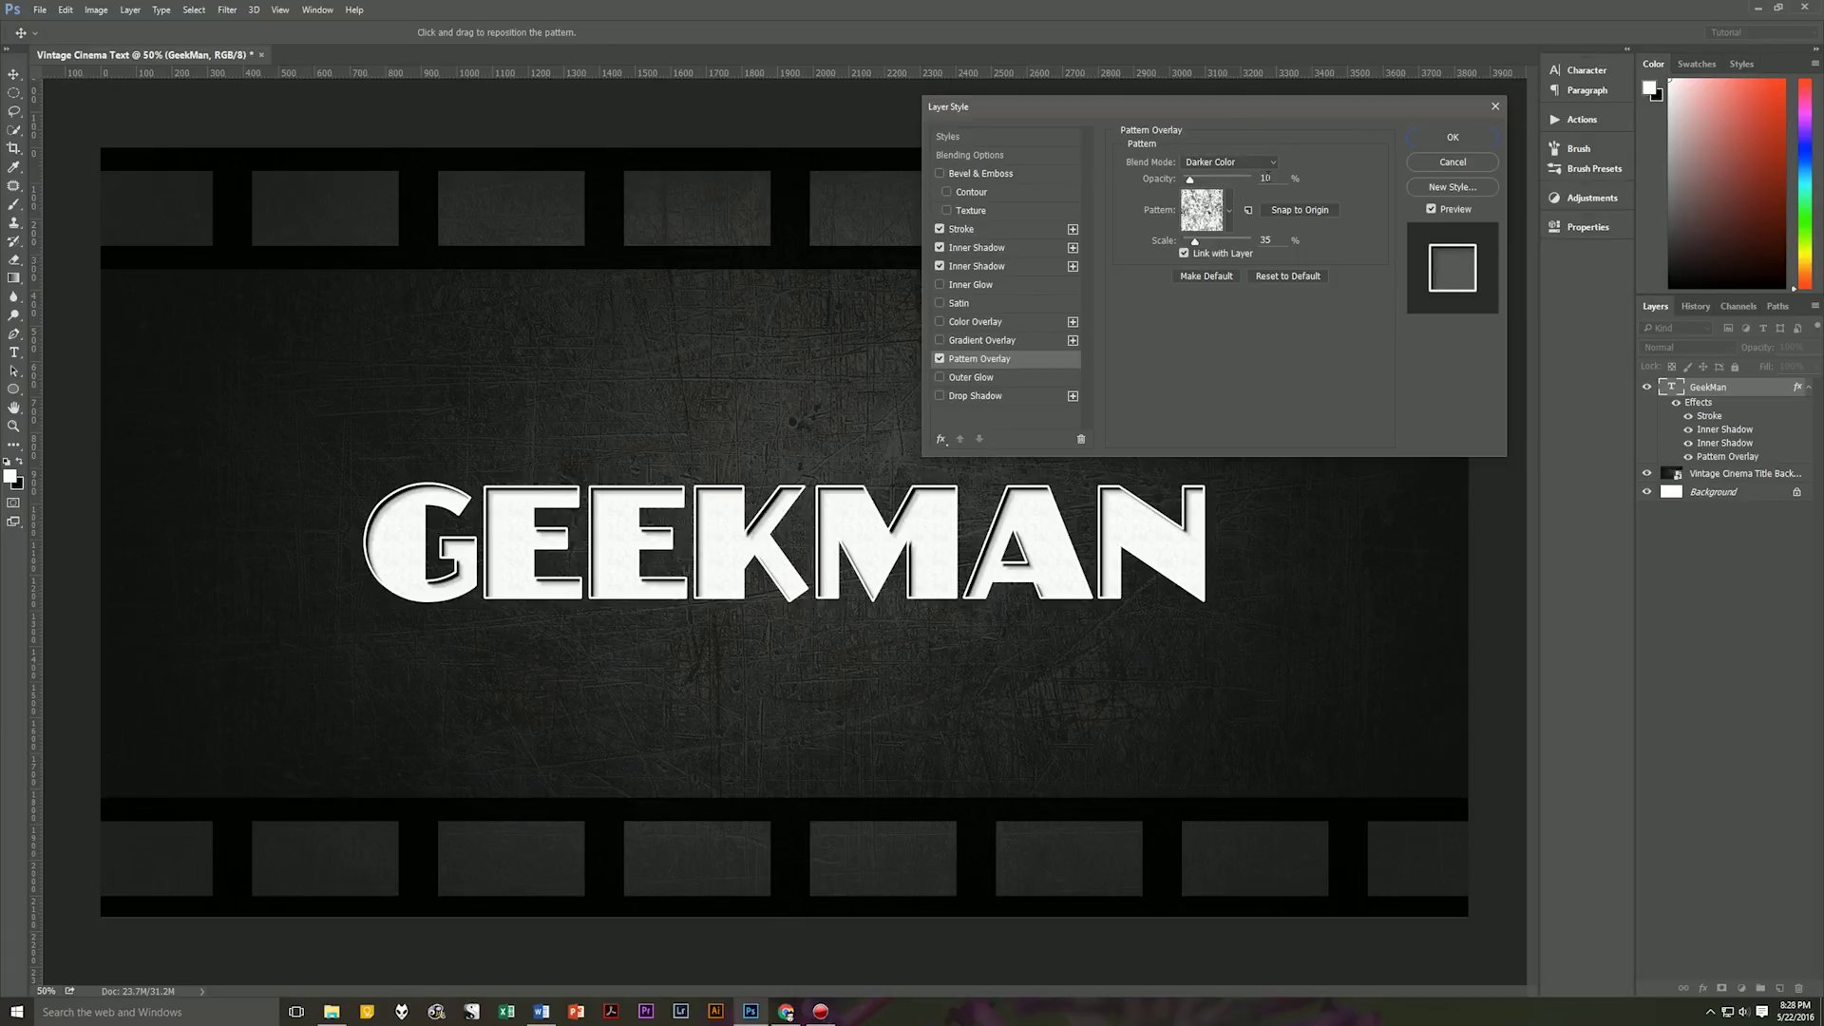
{"action": "left_click", "coordinate": [1231, 211]}
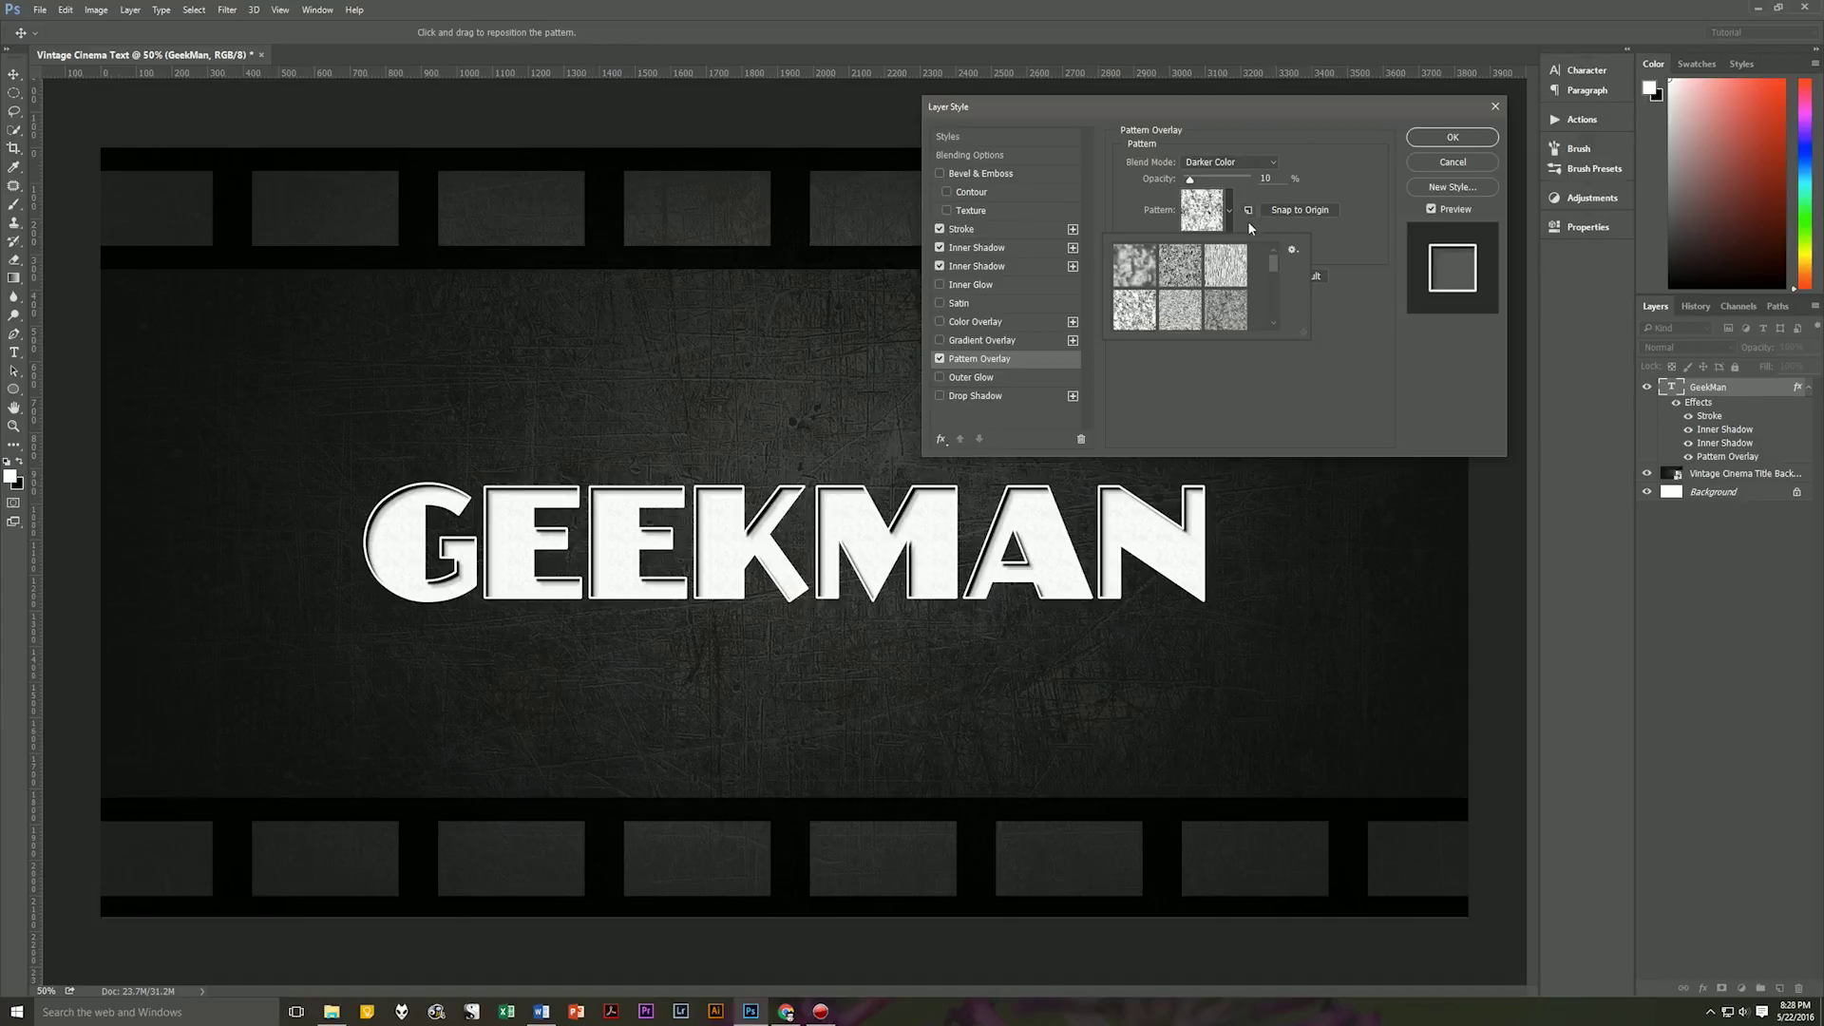
{"action": "left_click_drag", "start_coordinate": [1274, 258], "coordinate": [1275, 278]}
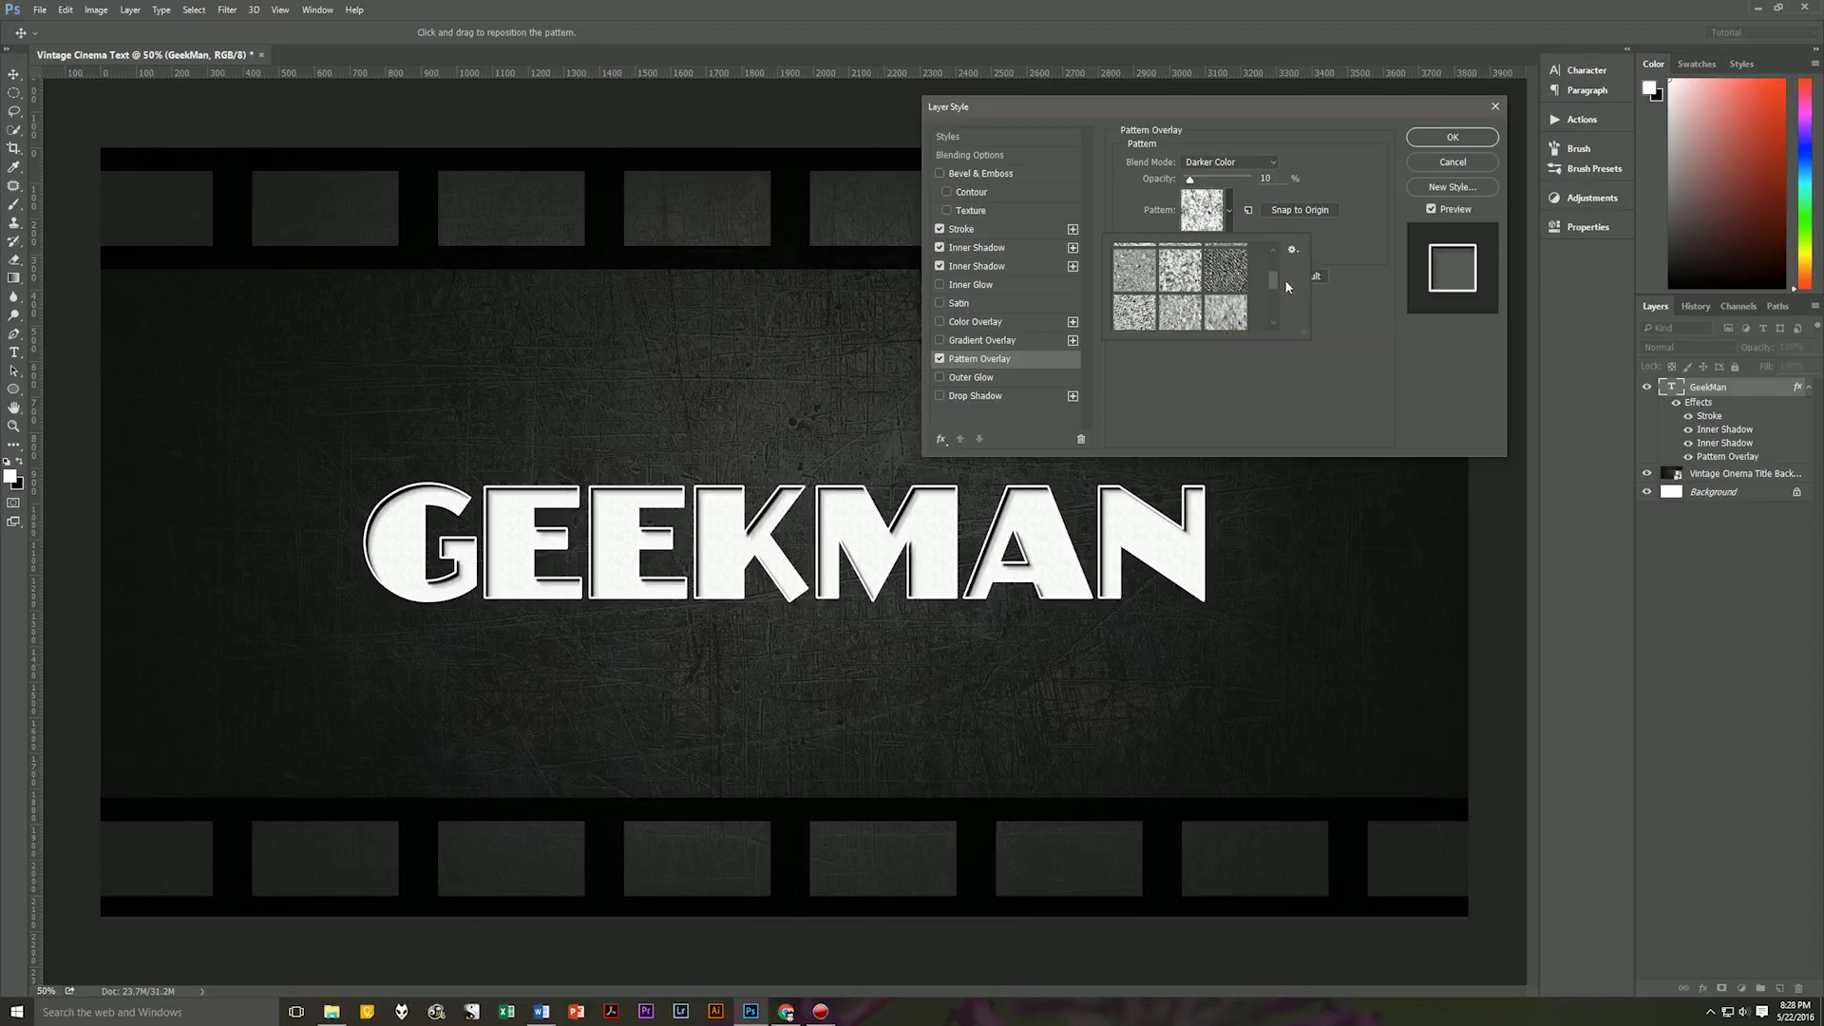
{"action": "left_click_drag", "start_coordinate": [1275, 279], "coordinate": [1277, 298]}
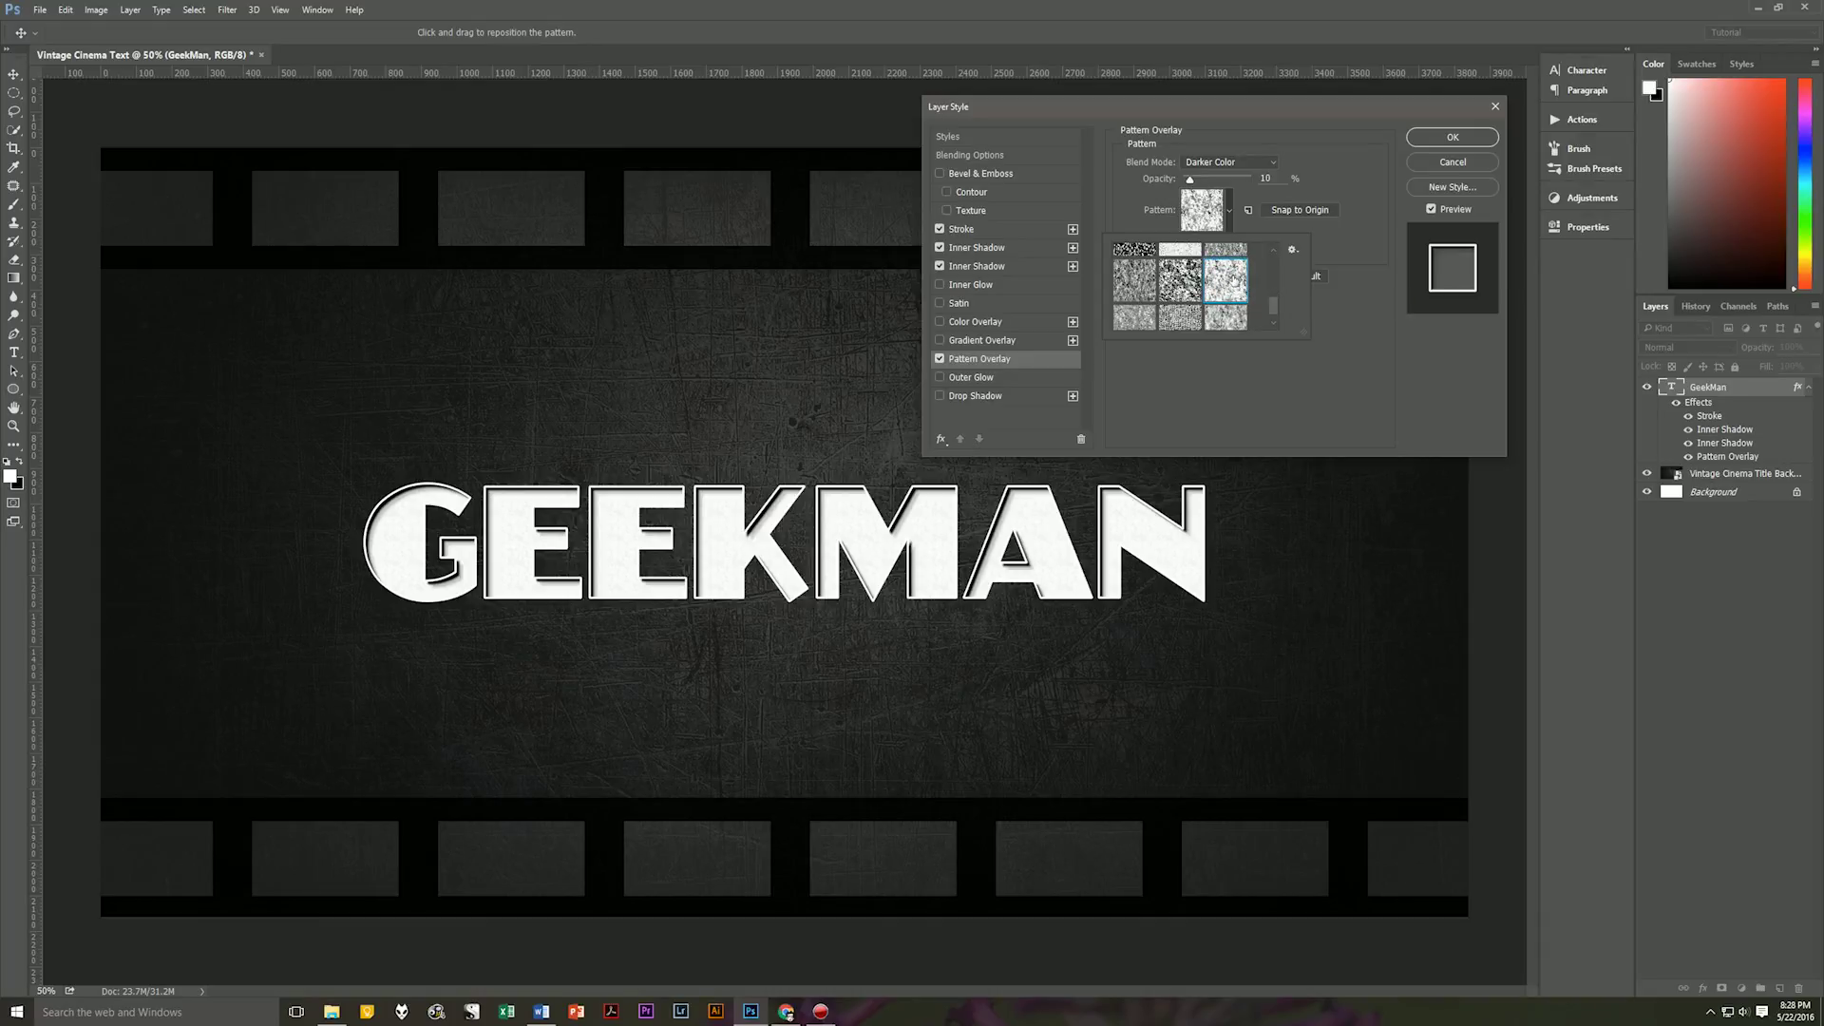
{"action": "left_click", "coordinate": [1292, 250]}
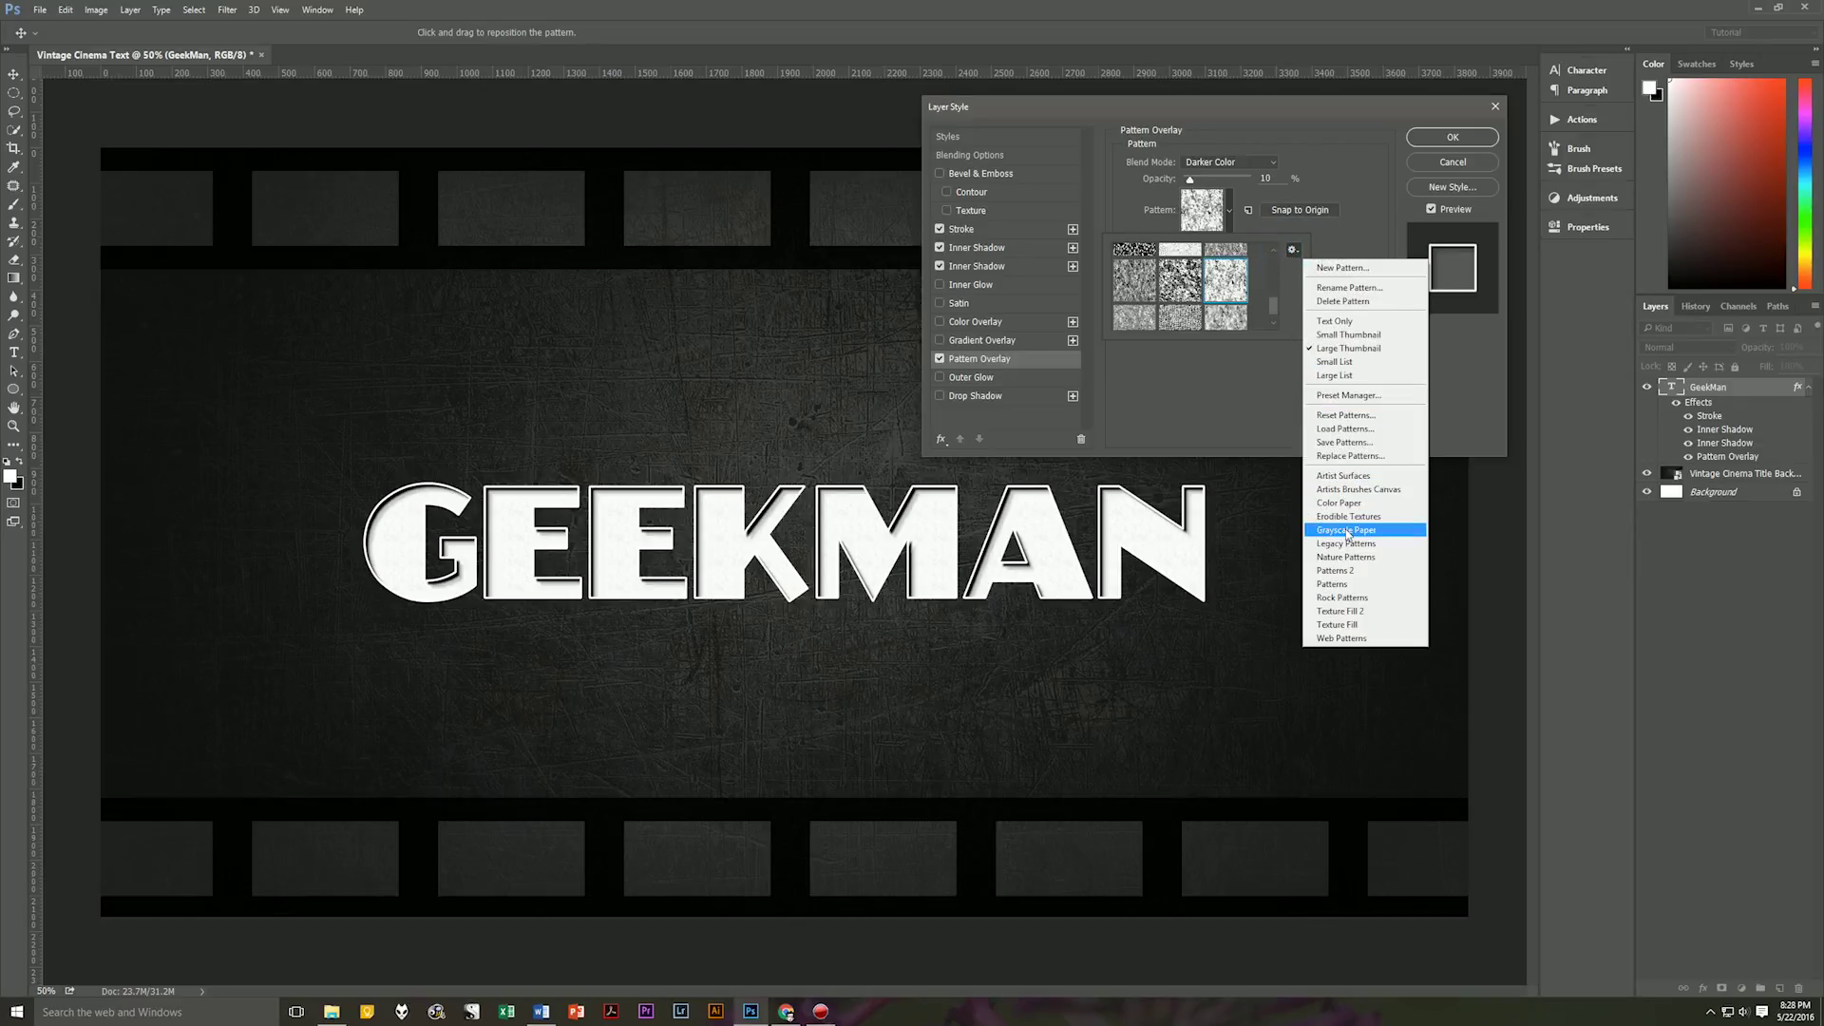
{"action": "left_click", "coordinate": [1356, 627]}
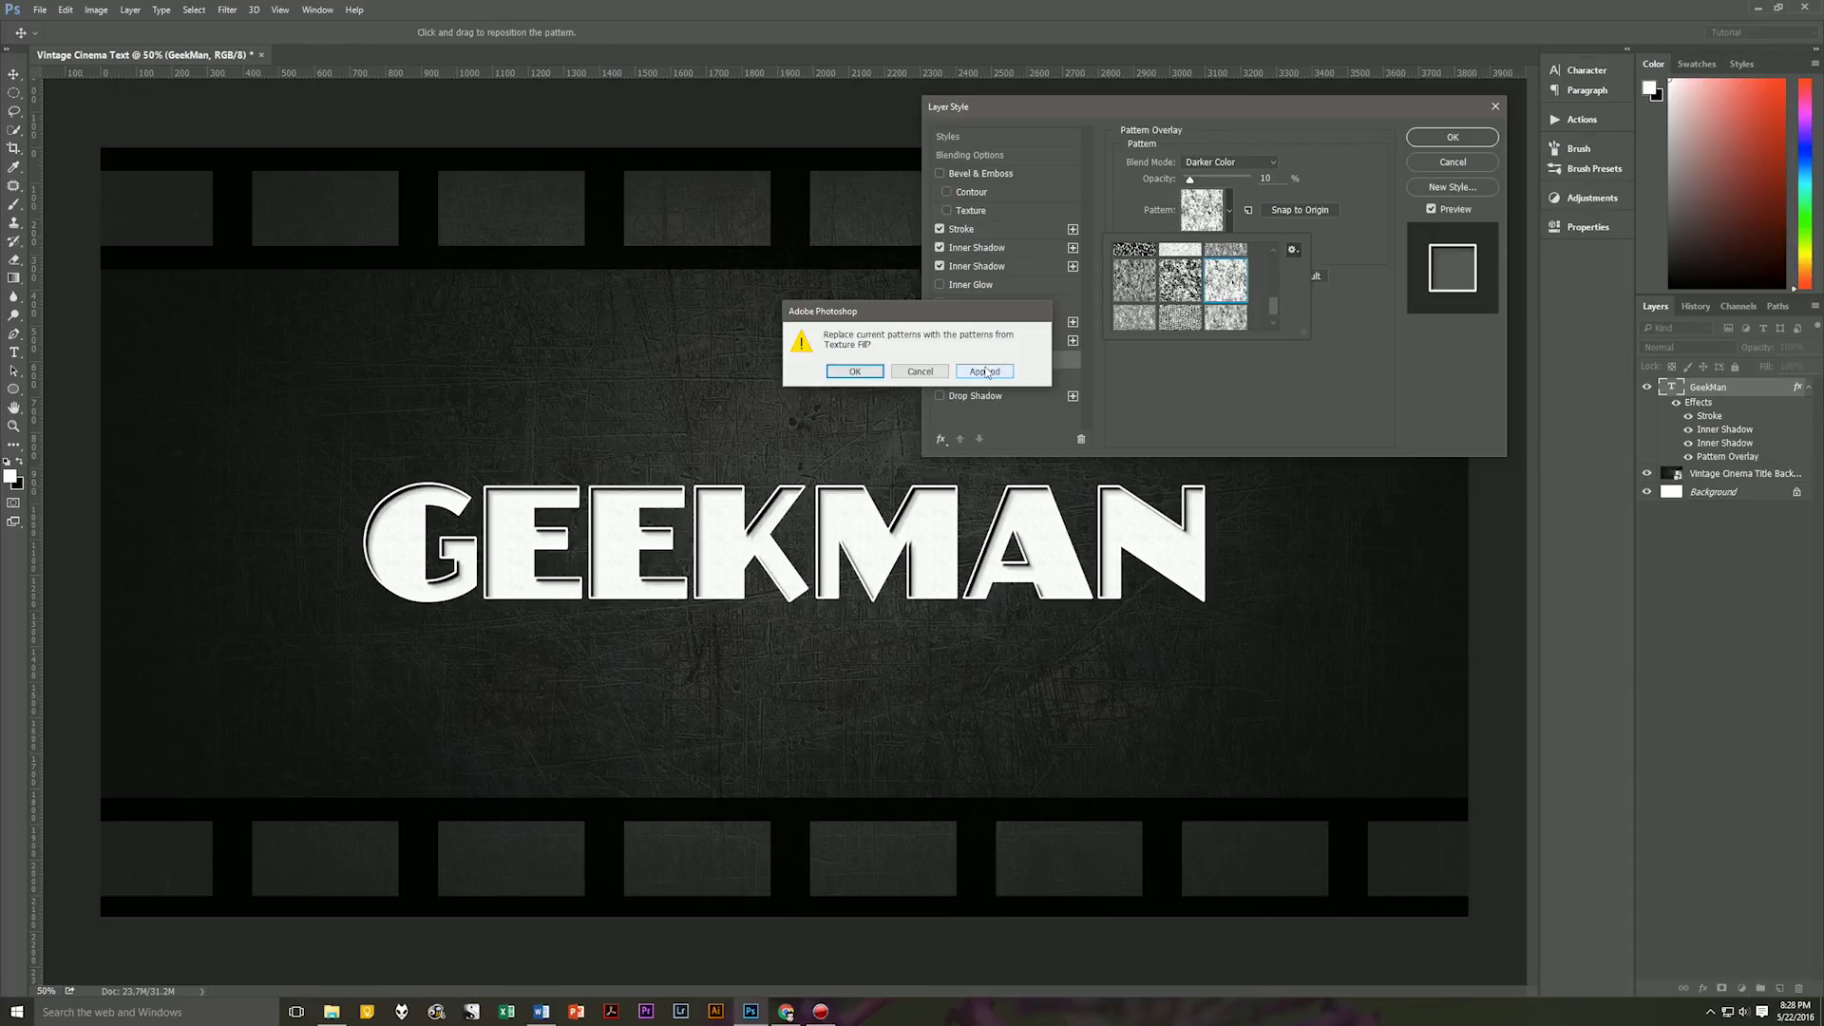
{"action": "left_click", "coordinate": [933, 371]}
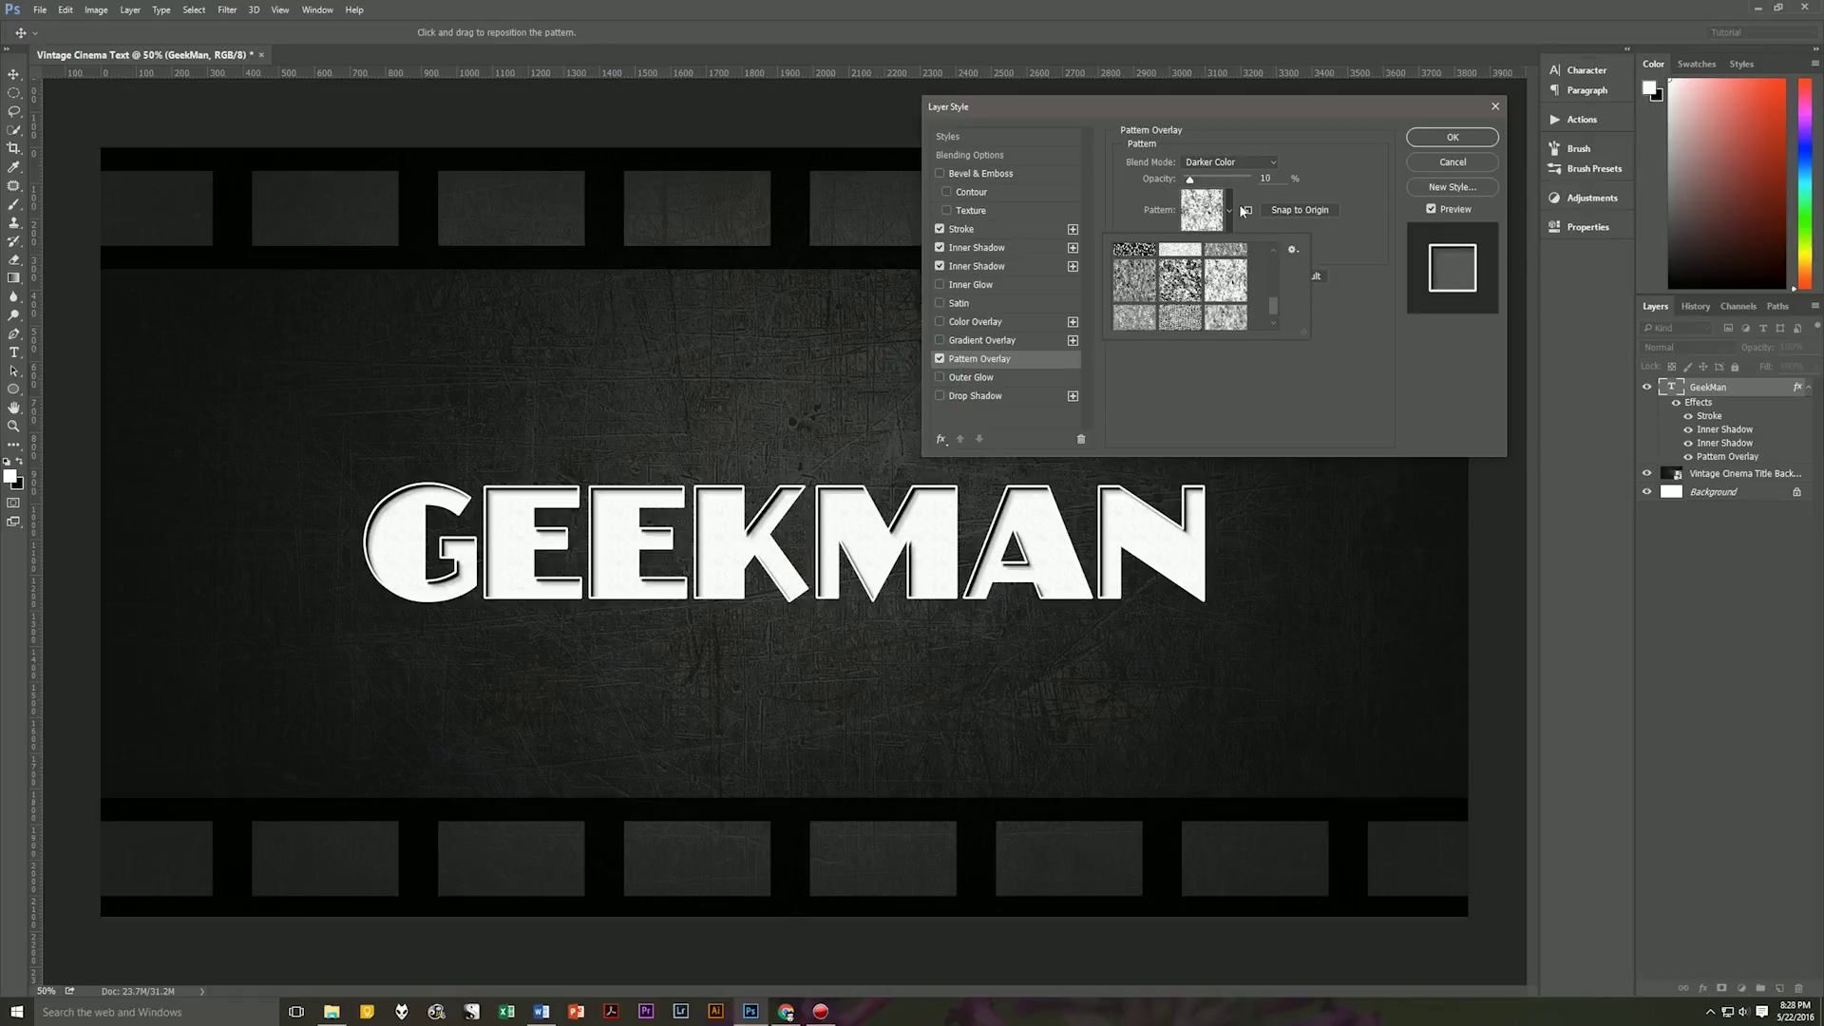
{"action": "left_click", "coordinate": [1356, 253]}
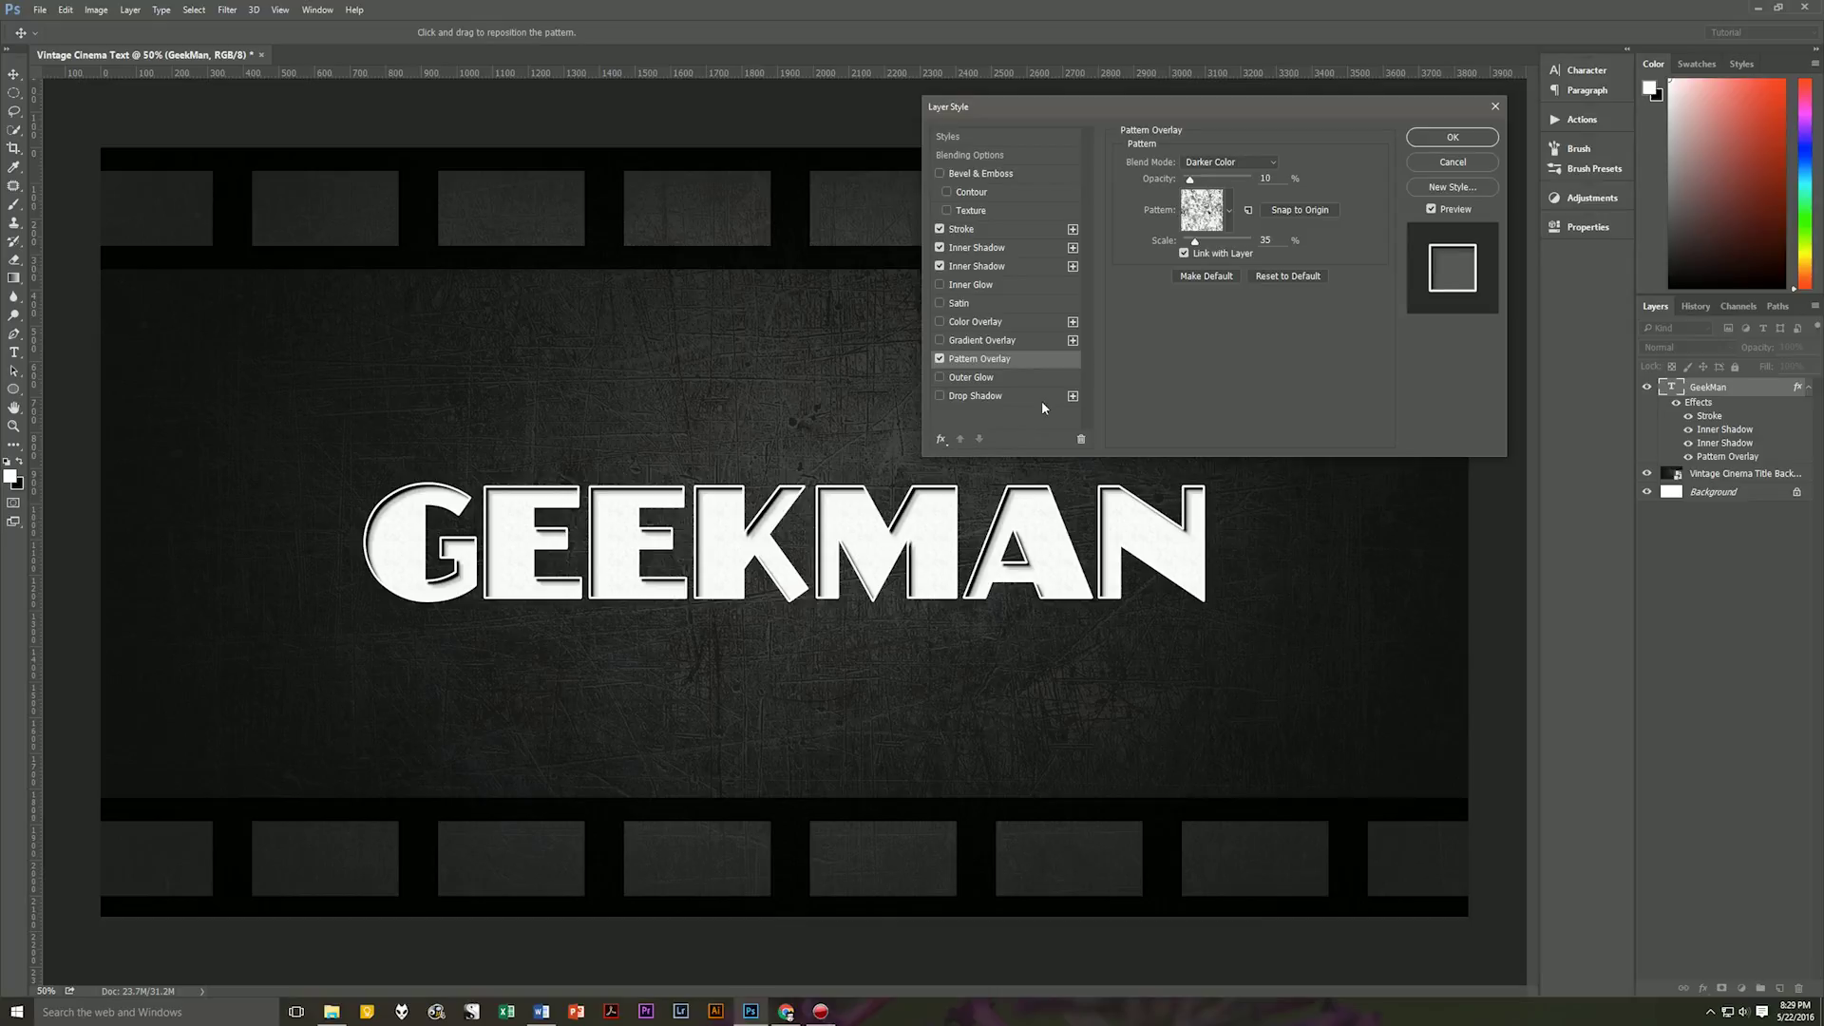
- Enable a white Outer Glow with Linear Dodge (Add), 22% opacity, 15% noise, Softer technique, 0% spread, 43 px size and 50% range
{"action": "left_click", "coordinate": [1013, 376]}
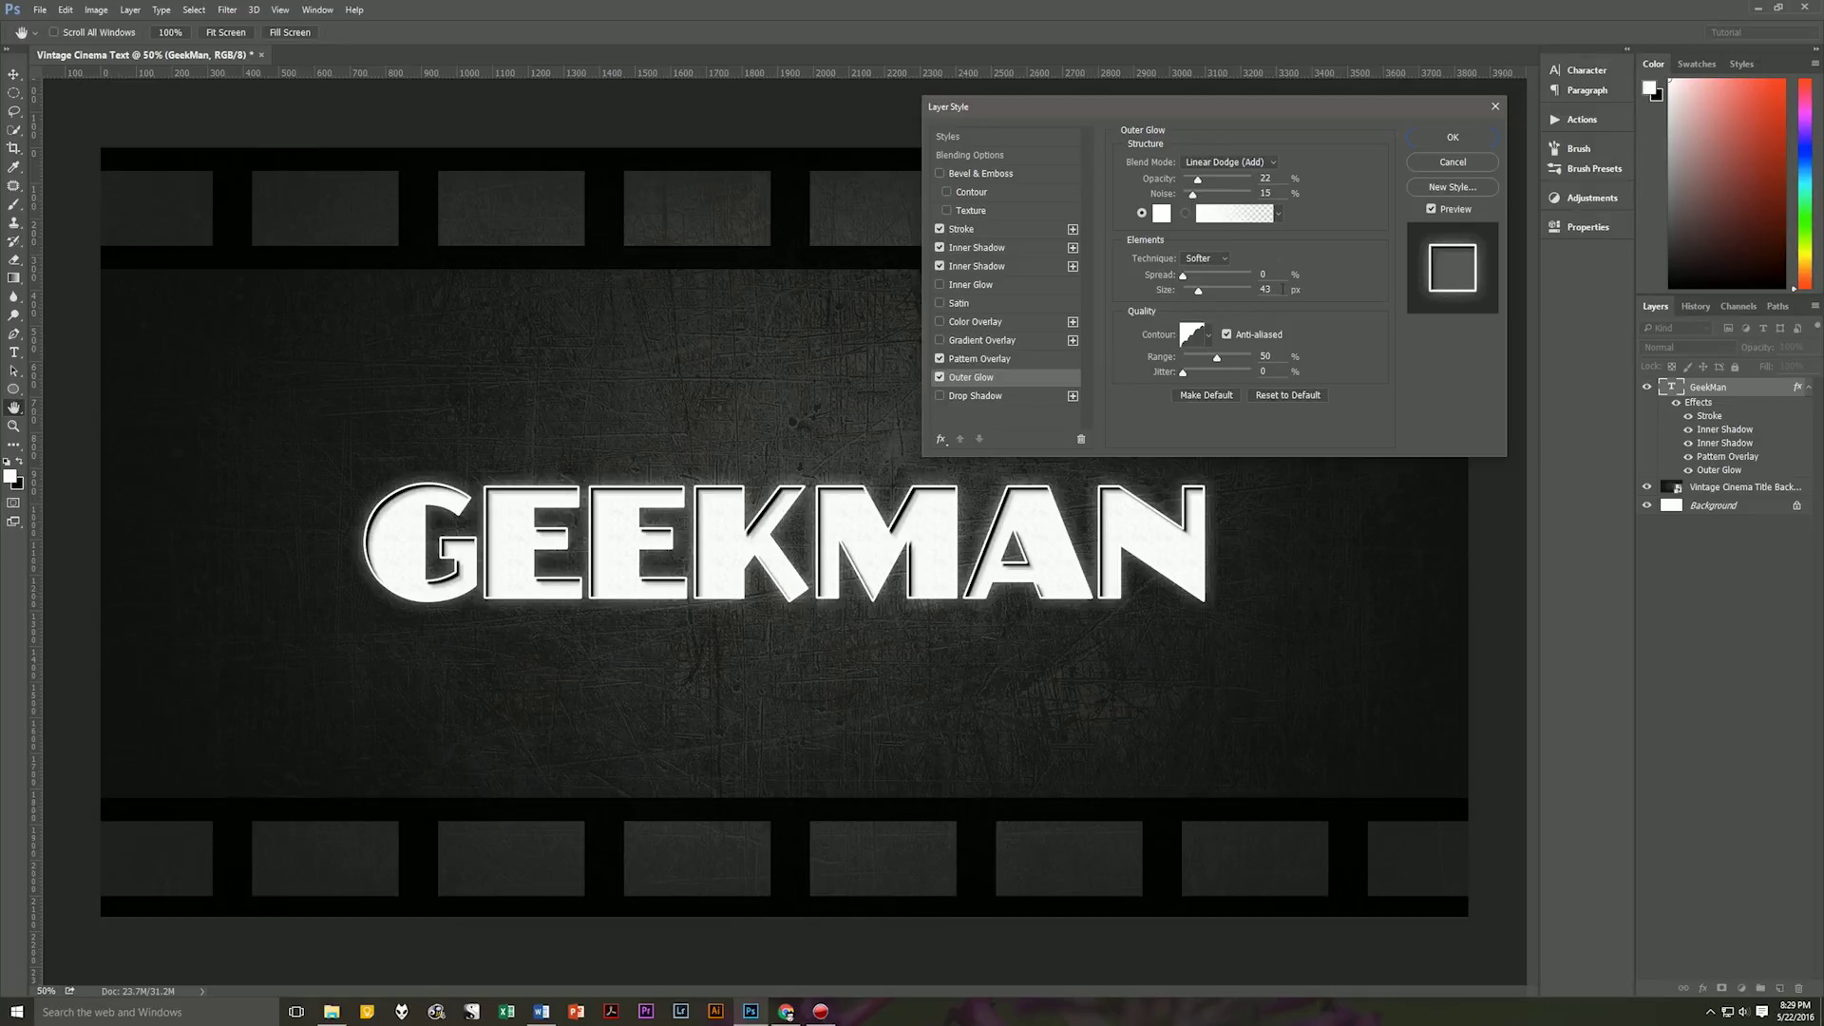
{"action": "left_click", "coordinate": [1209, 337]}
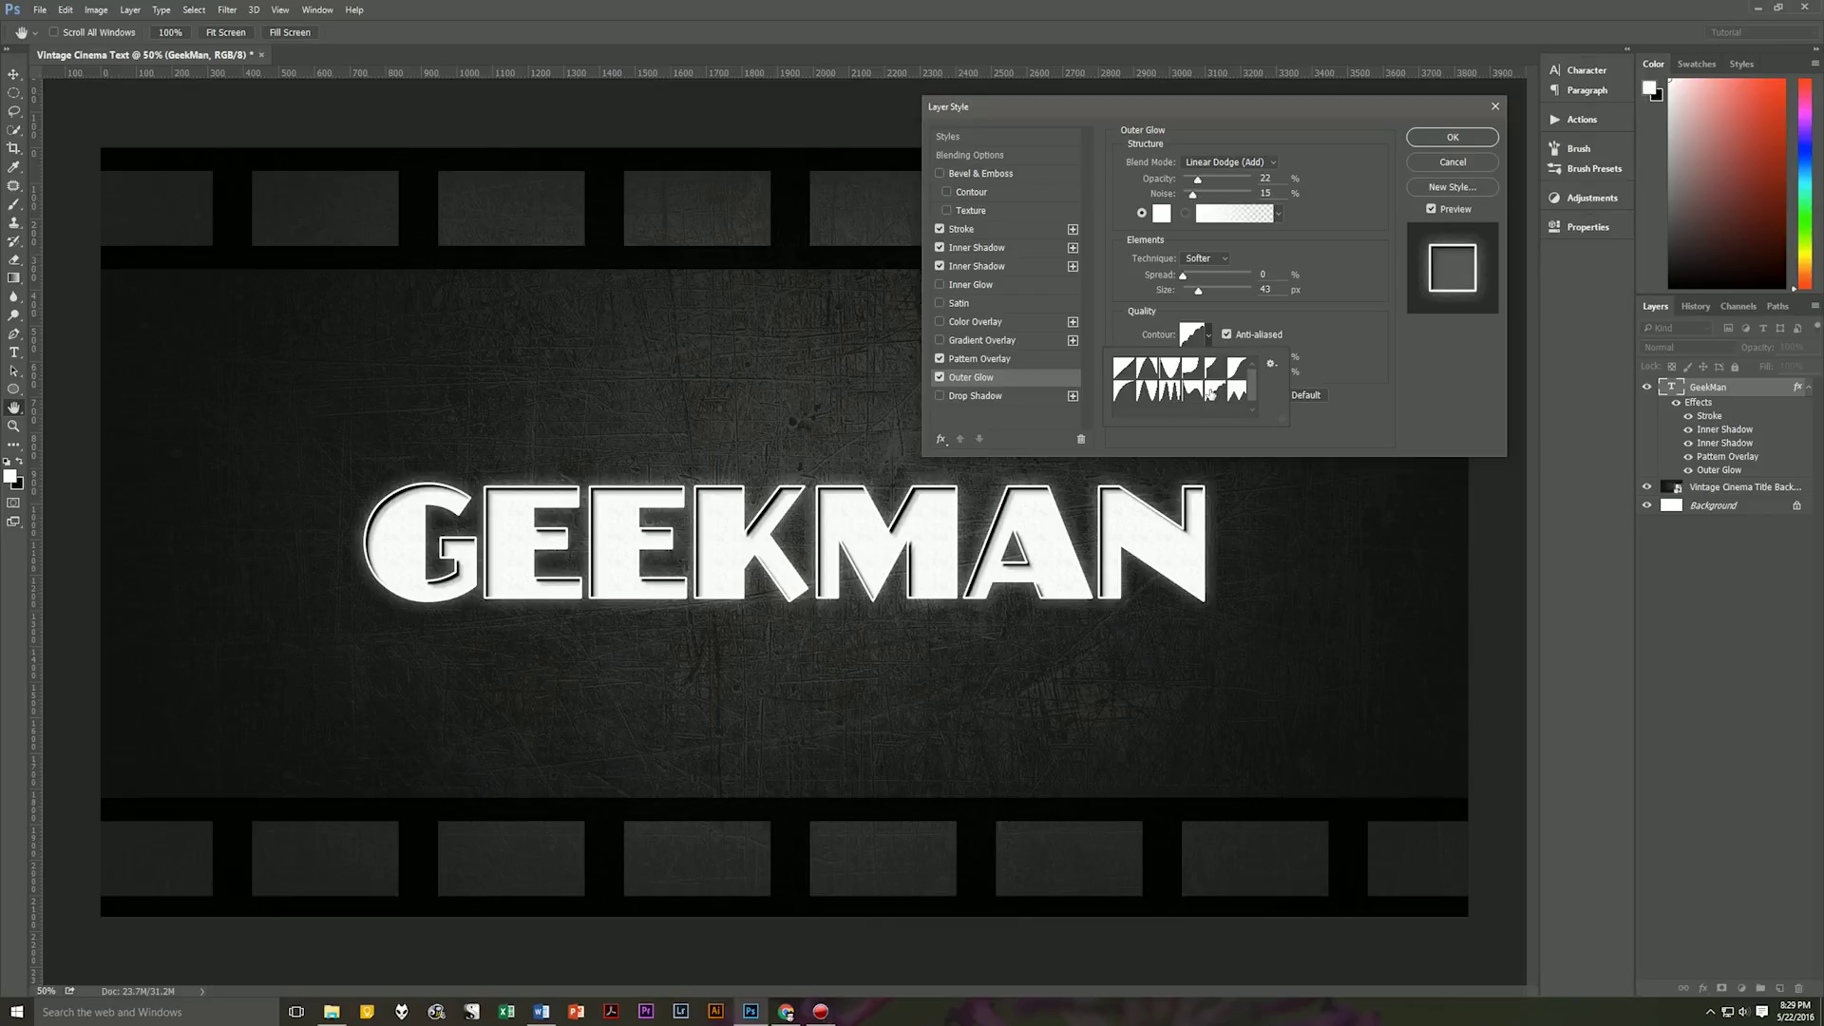
{"action": "left_click", "coordinate": [1315, 340]}
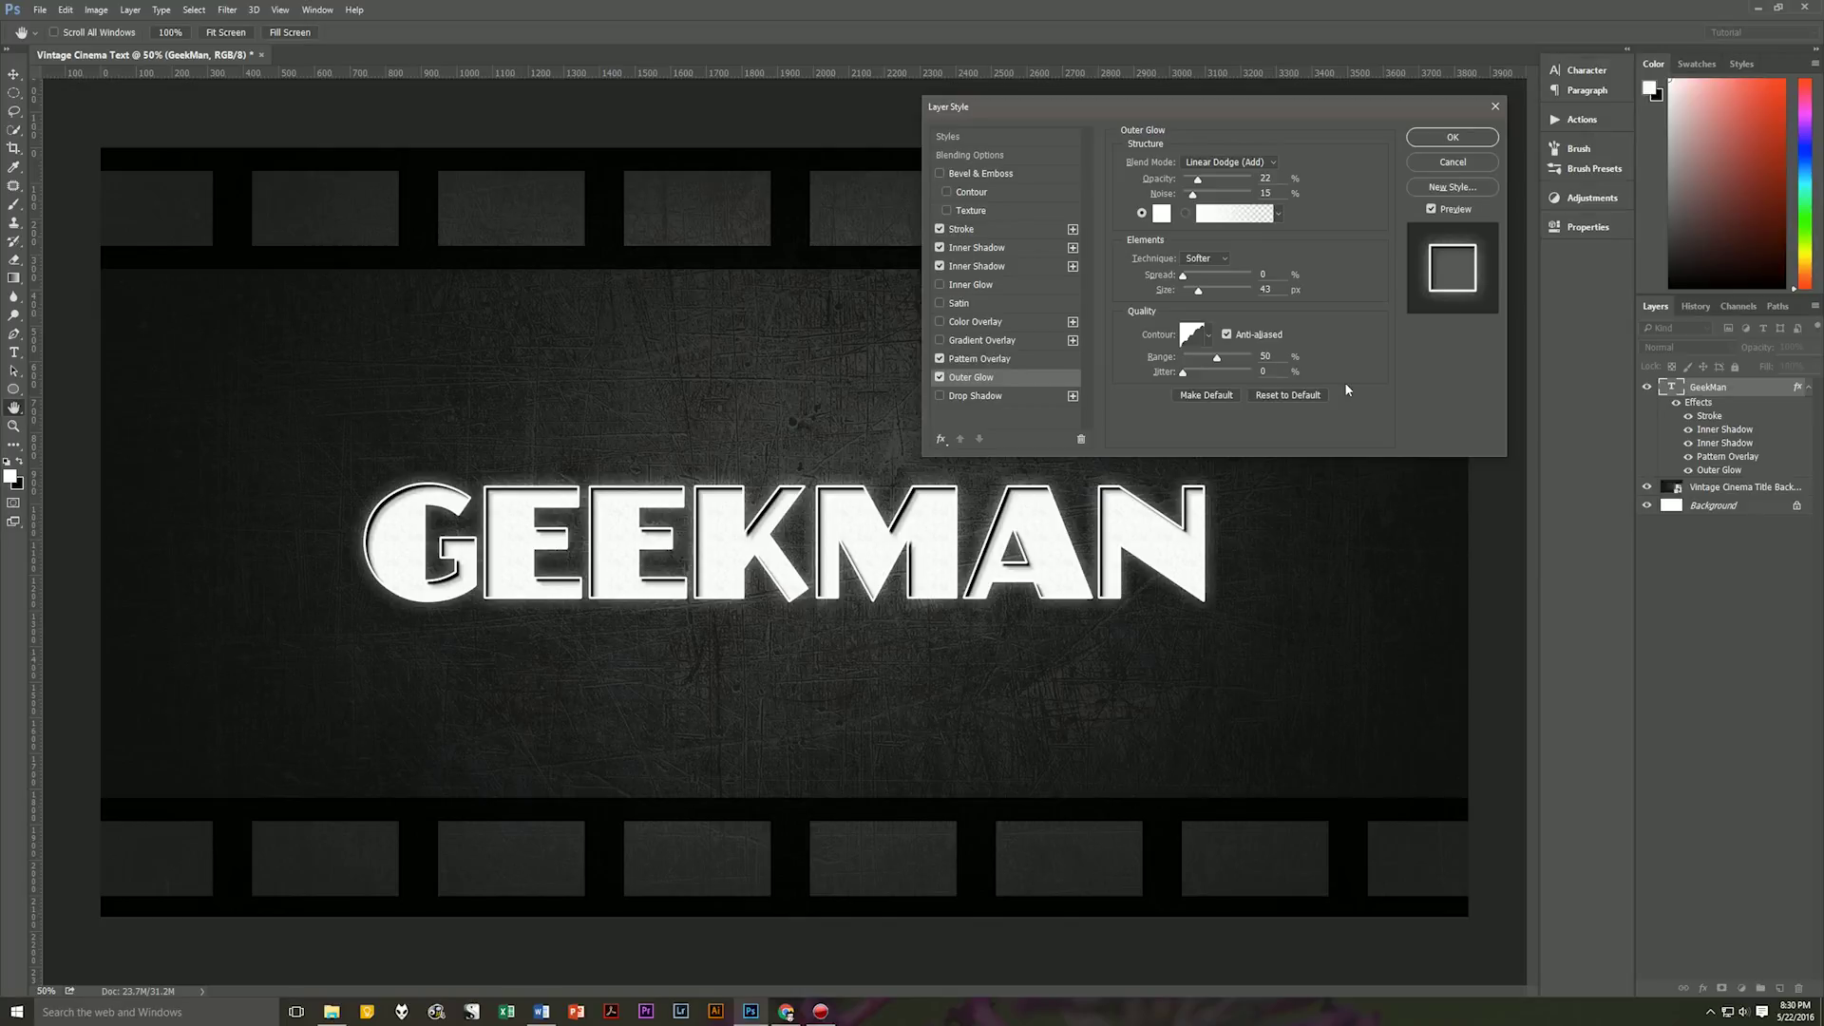
- Enable a black Drop Shadow with Darken blending, 90% opacity, 135° angle, 40 px distance, 100% spread and 6 px size, and apply the layer style
{"action": "left_click", "coordinate": [996, 398]}
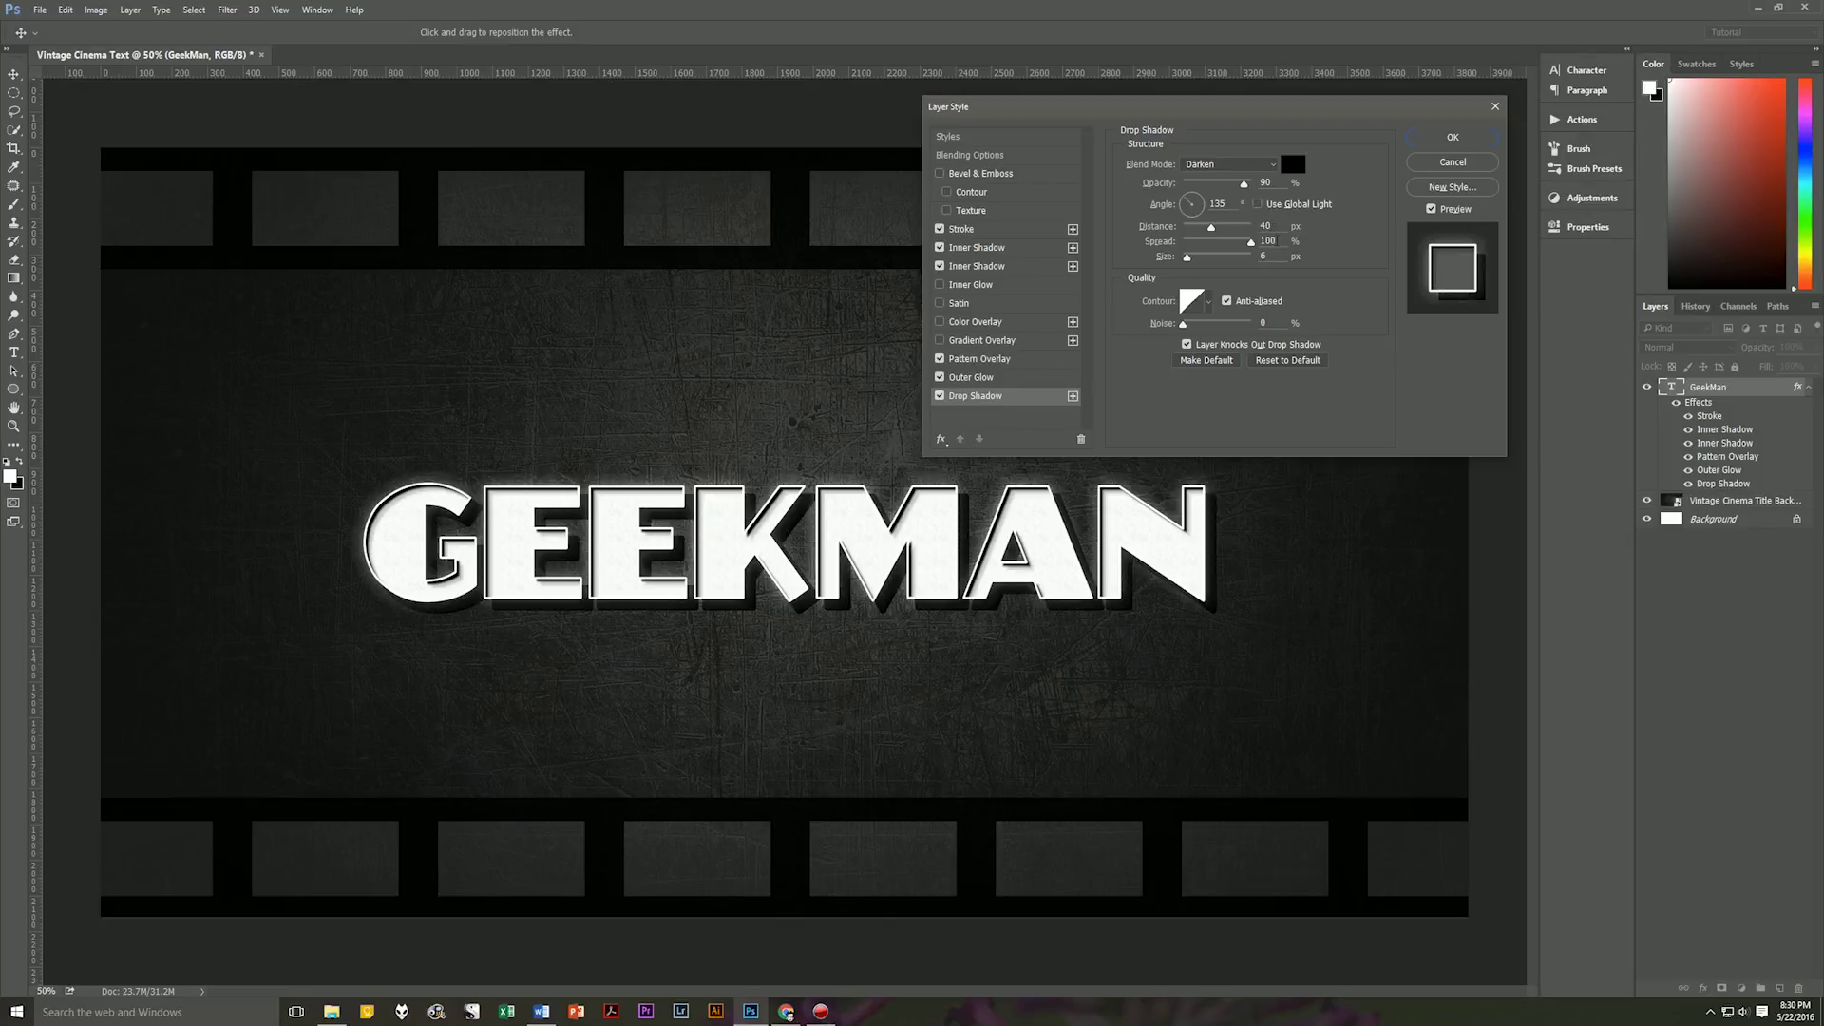
{"action": "left_click", "coordinate": [1271, 240]}
{"action": "left_click", "coordinate": [1272, 254]}
{"action": "left_click", "coordinate": [1453, 138]}
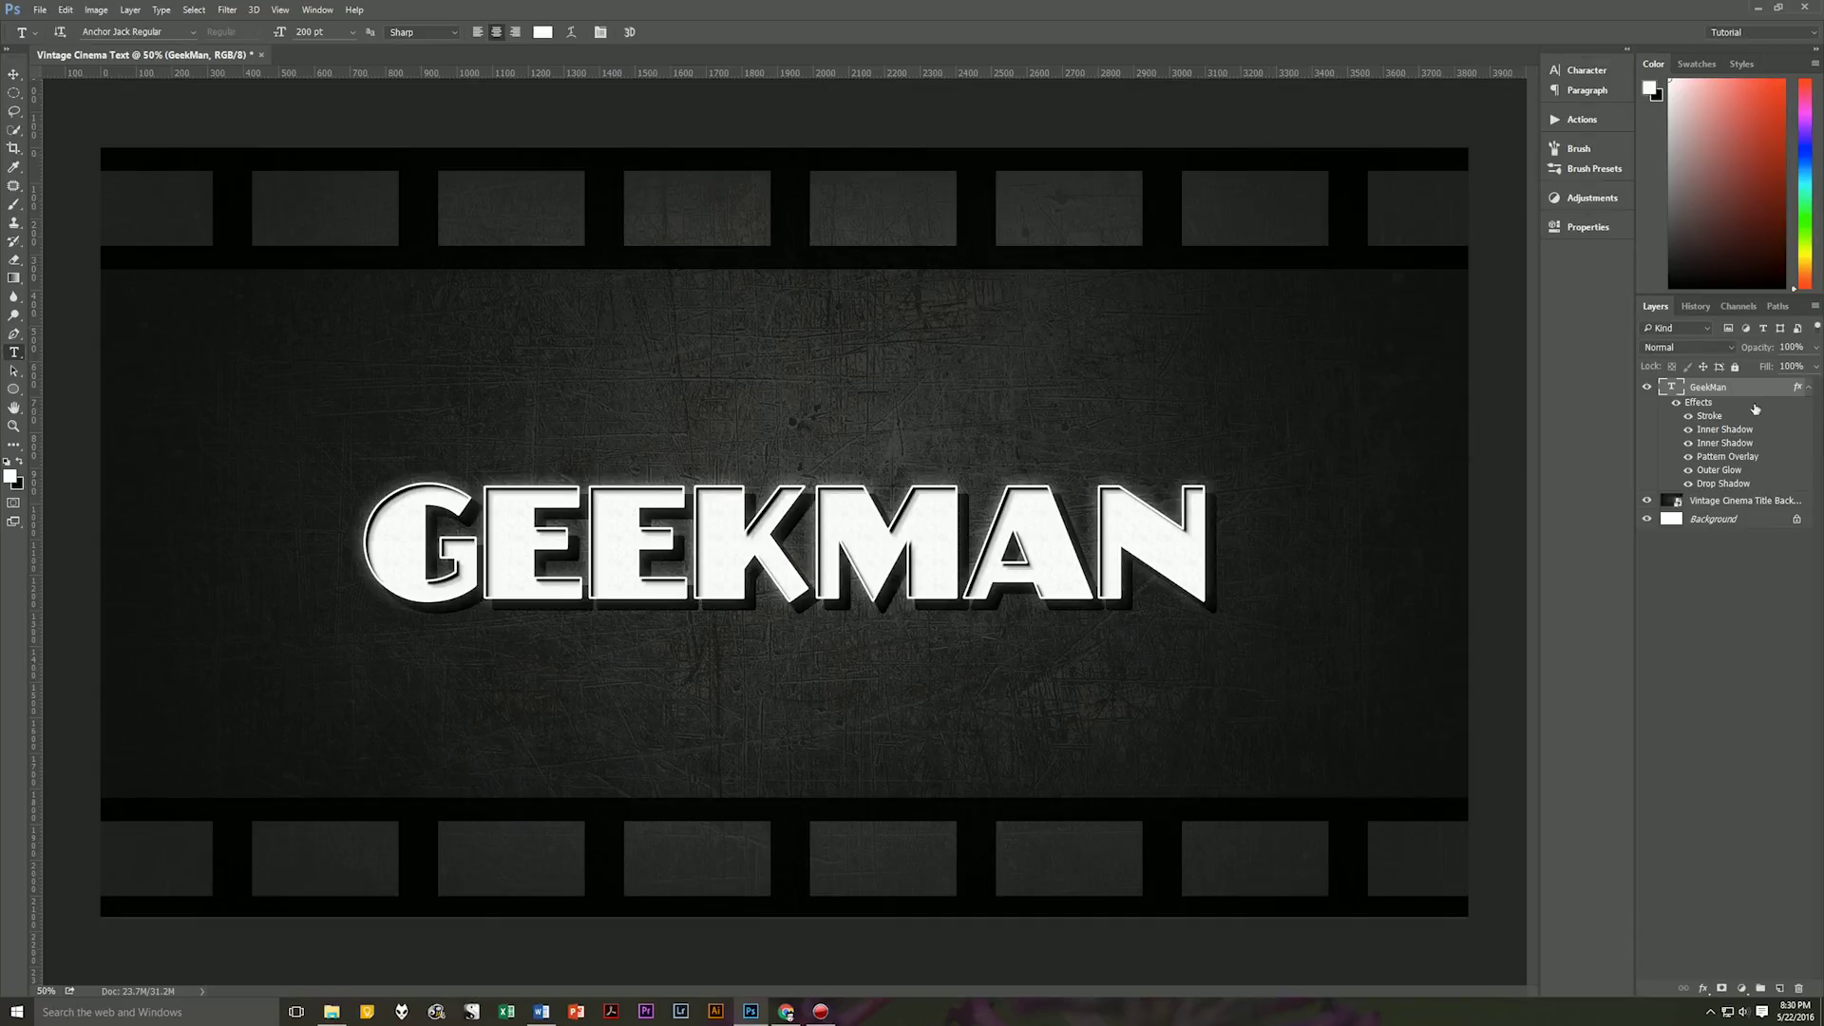
- Collapse the GeekMan layer's effects list and delete the white Background layer
{"action": "left_click", "coordinate": [1809, 394]}
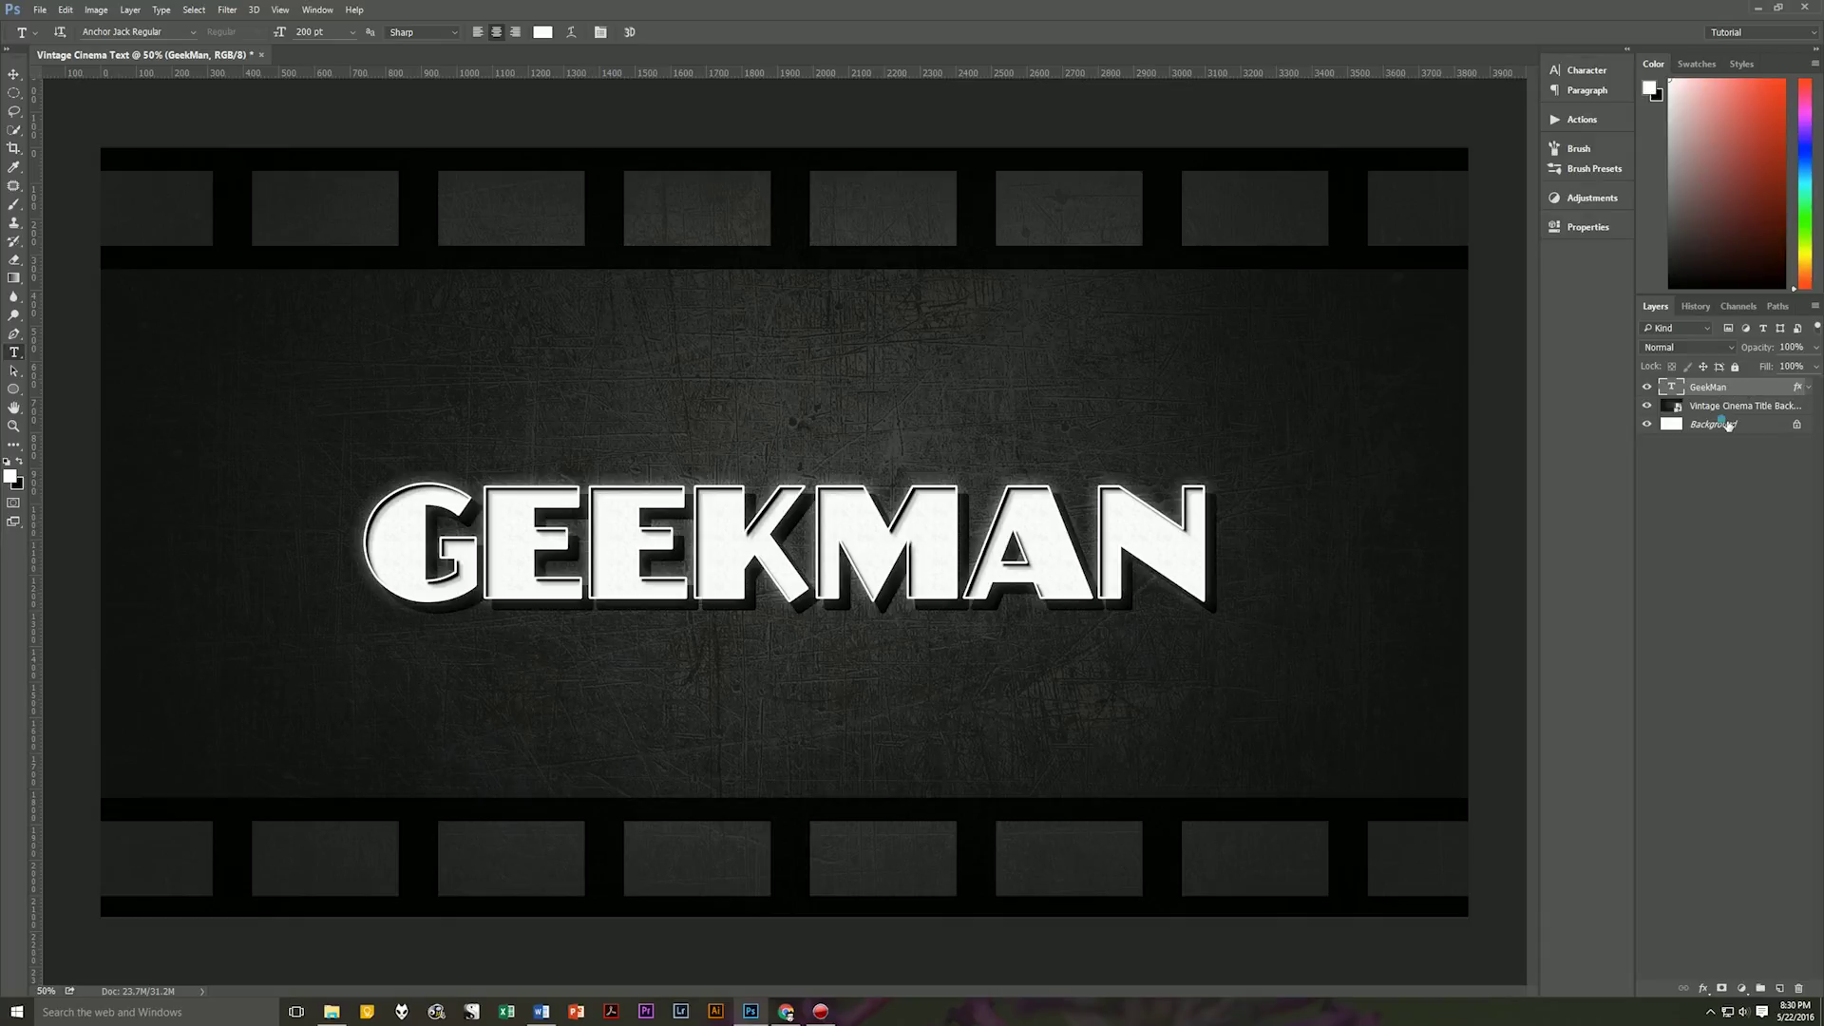
{"action": "left_click_drag", "start_coordinate": [1725, 424], "coordinate": [1797, 989]}
- Preview the GeekMan title in the Bickham Script Pro Regular font without applying it
{"action": "left_click", "coordinate": [195, 35]}
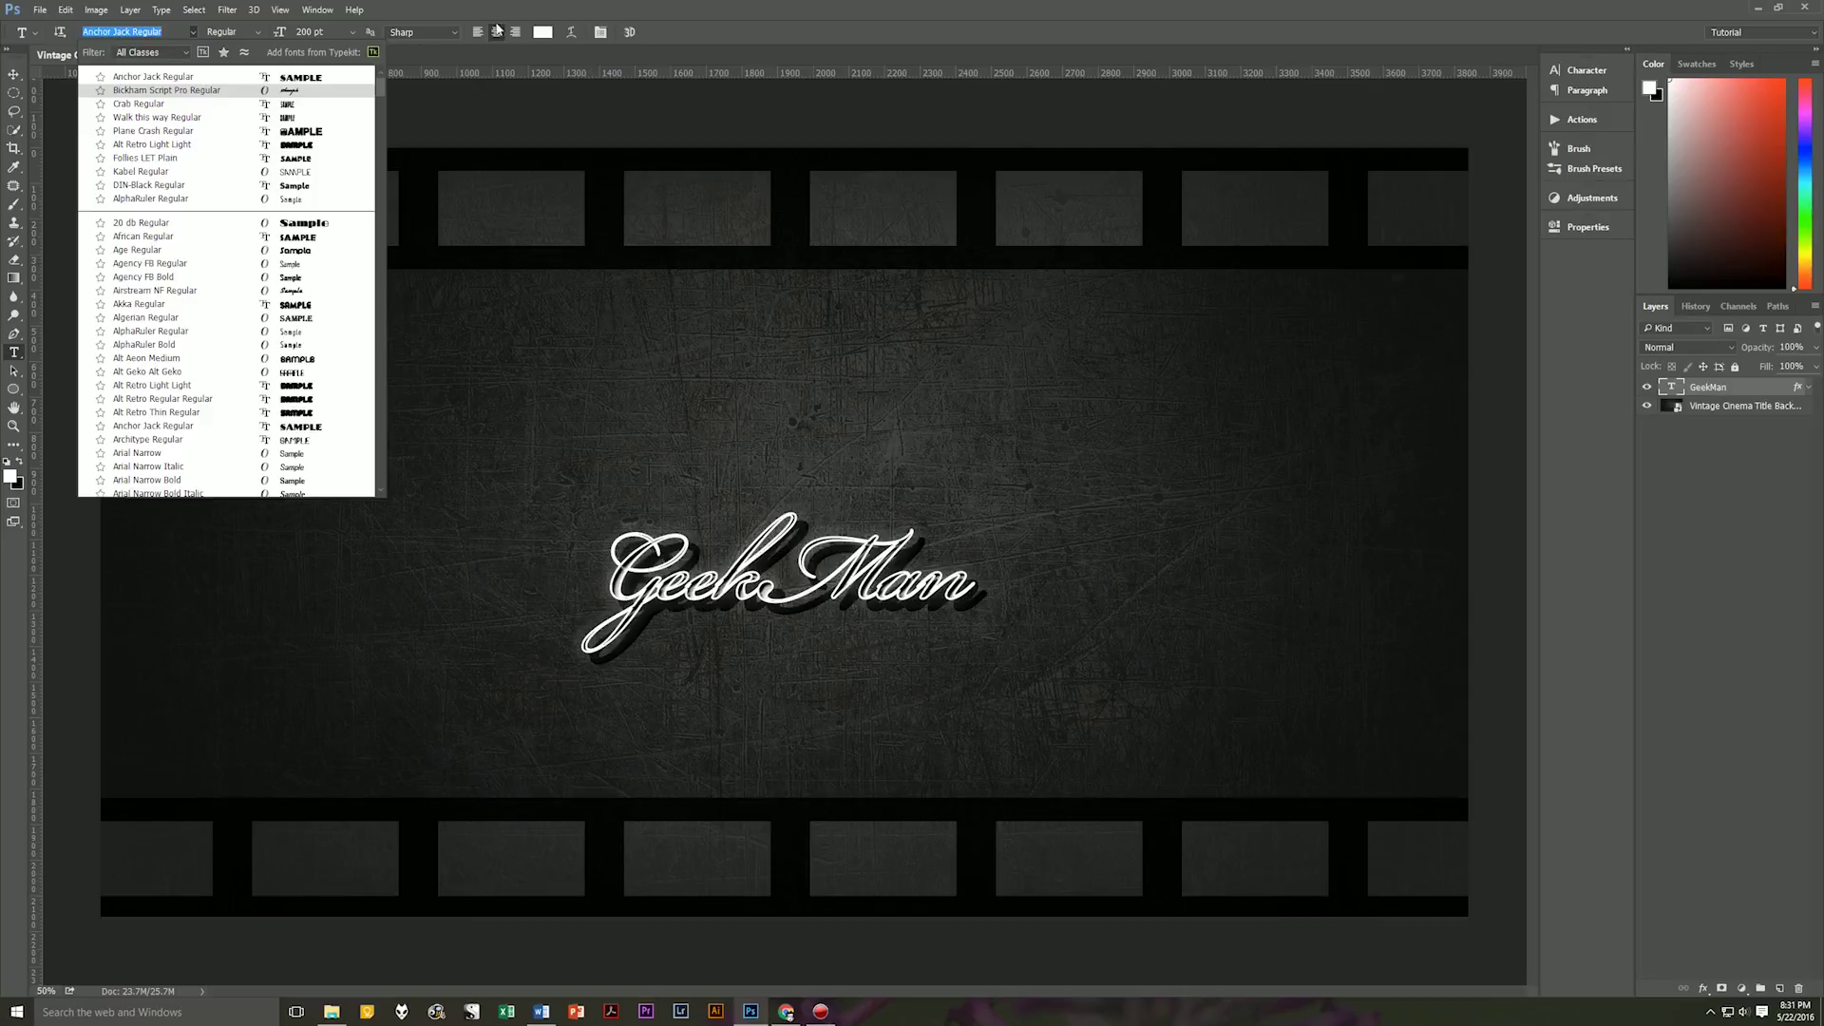
{"action": "left_click", "coordinate": [585, 3]}
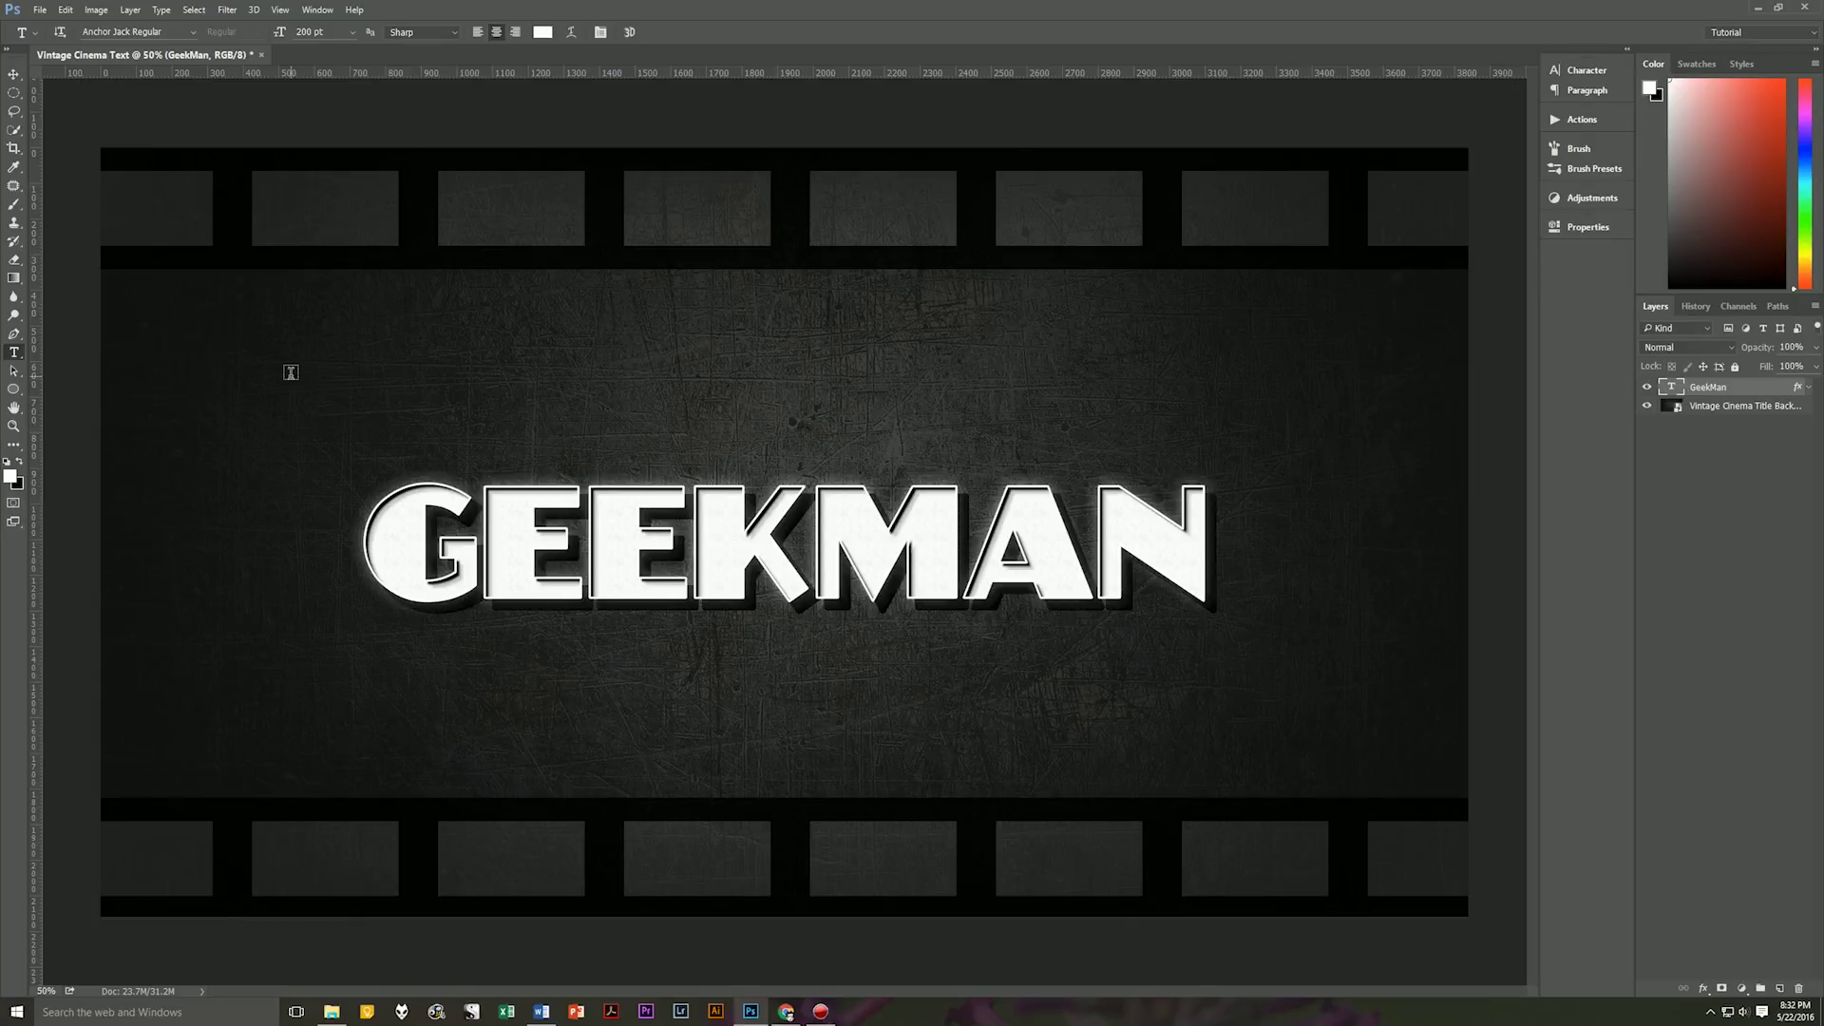
- Add a separate text layer reading Starring above the GeekMan title and set its font to Bickham Script Pro Regular
{"action": "left_click", "coordinate": [291, 373]}
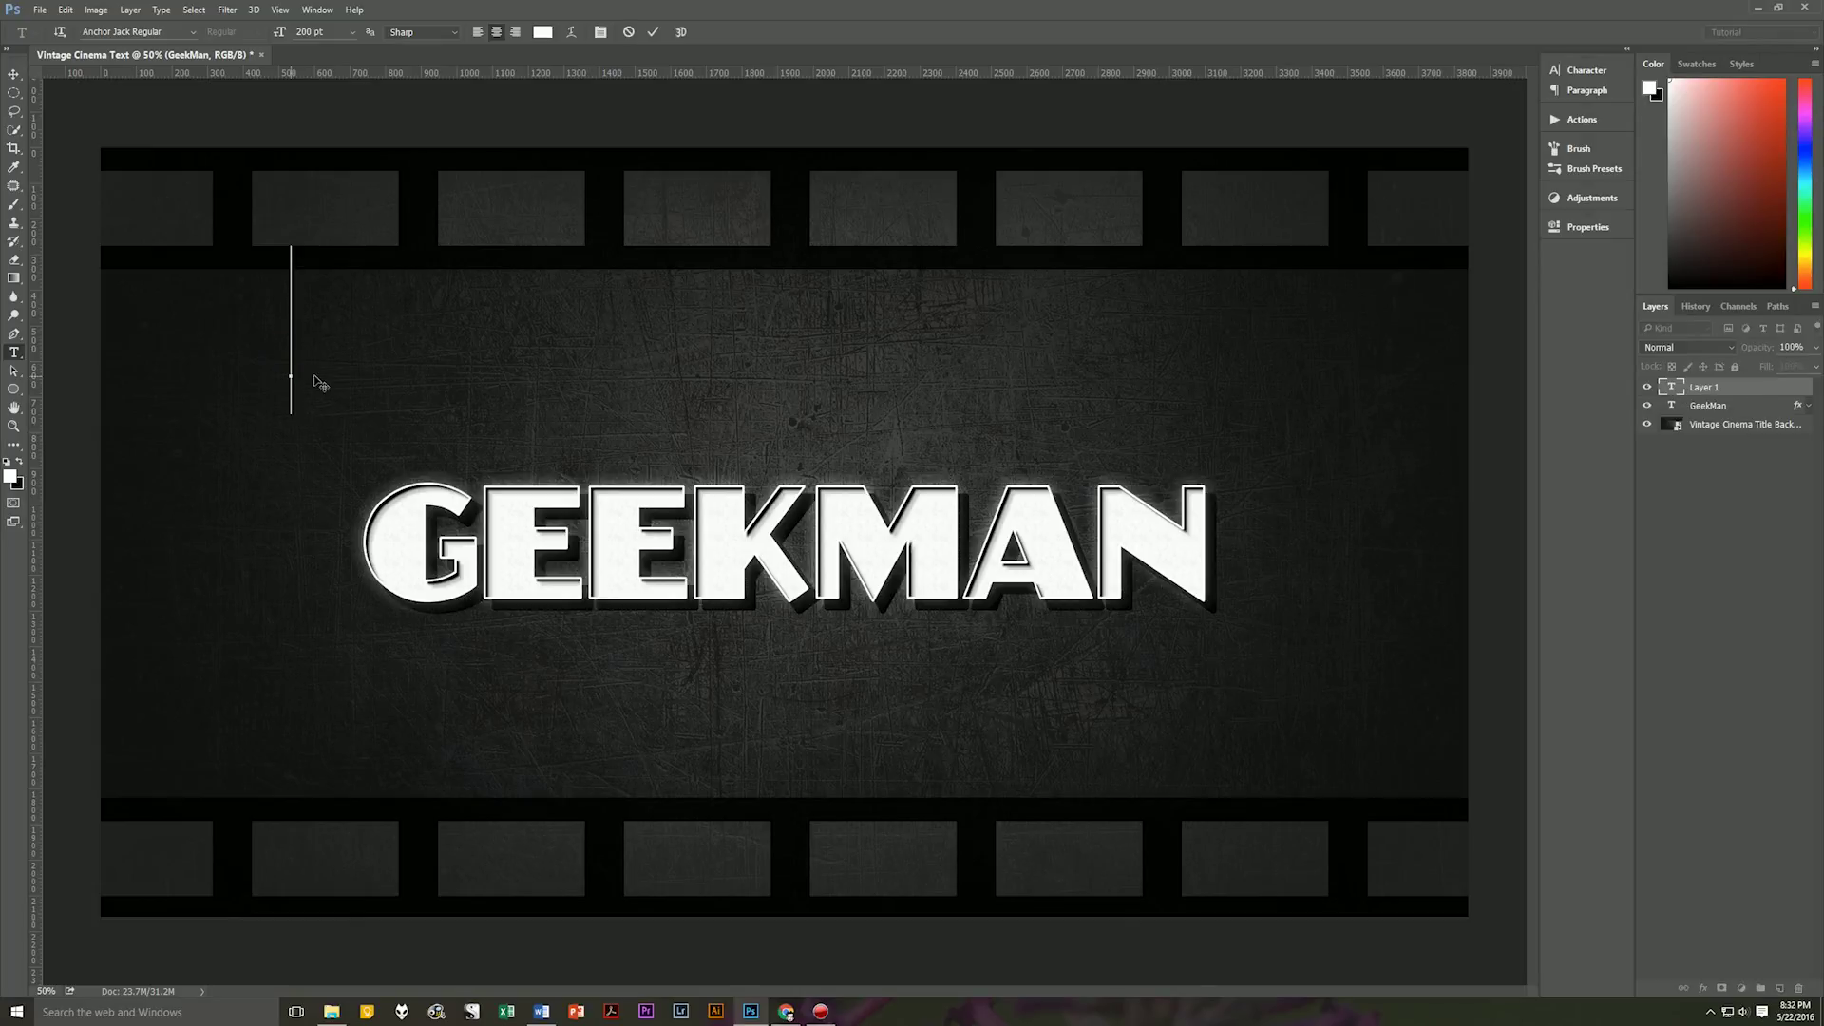
{"action": "type", "text": "ST"}
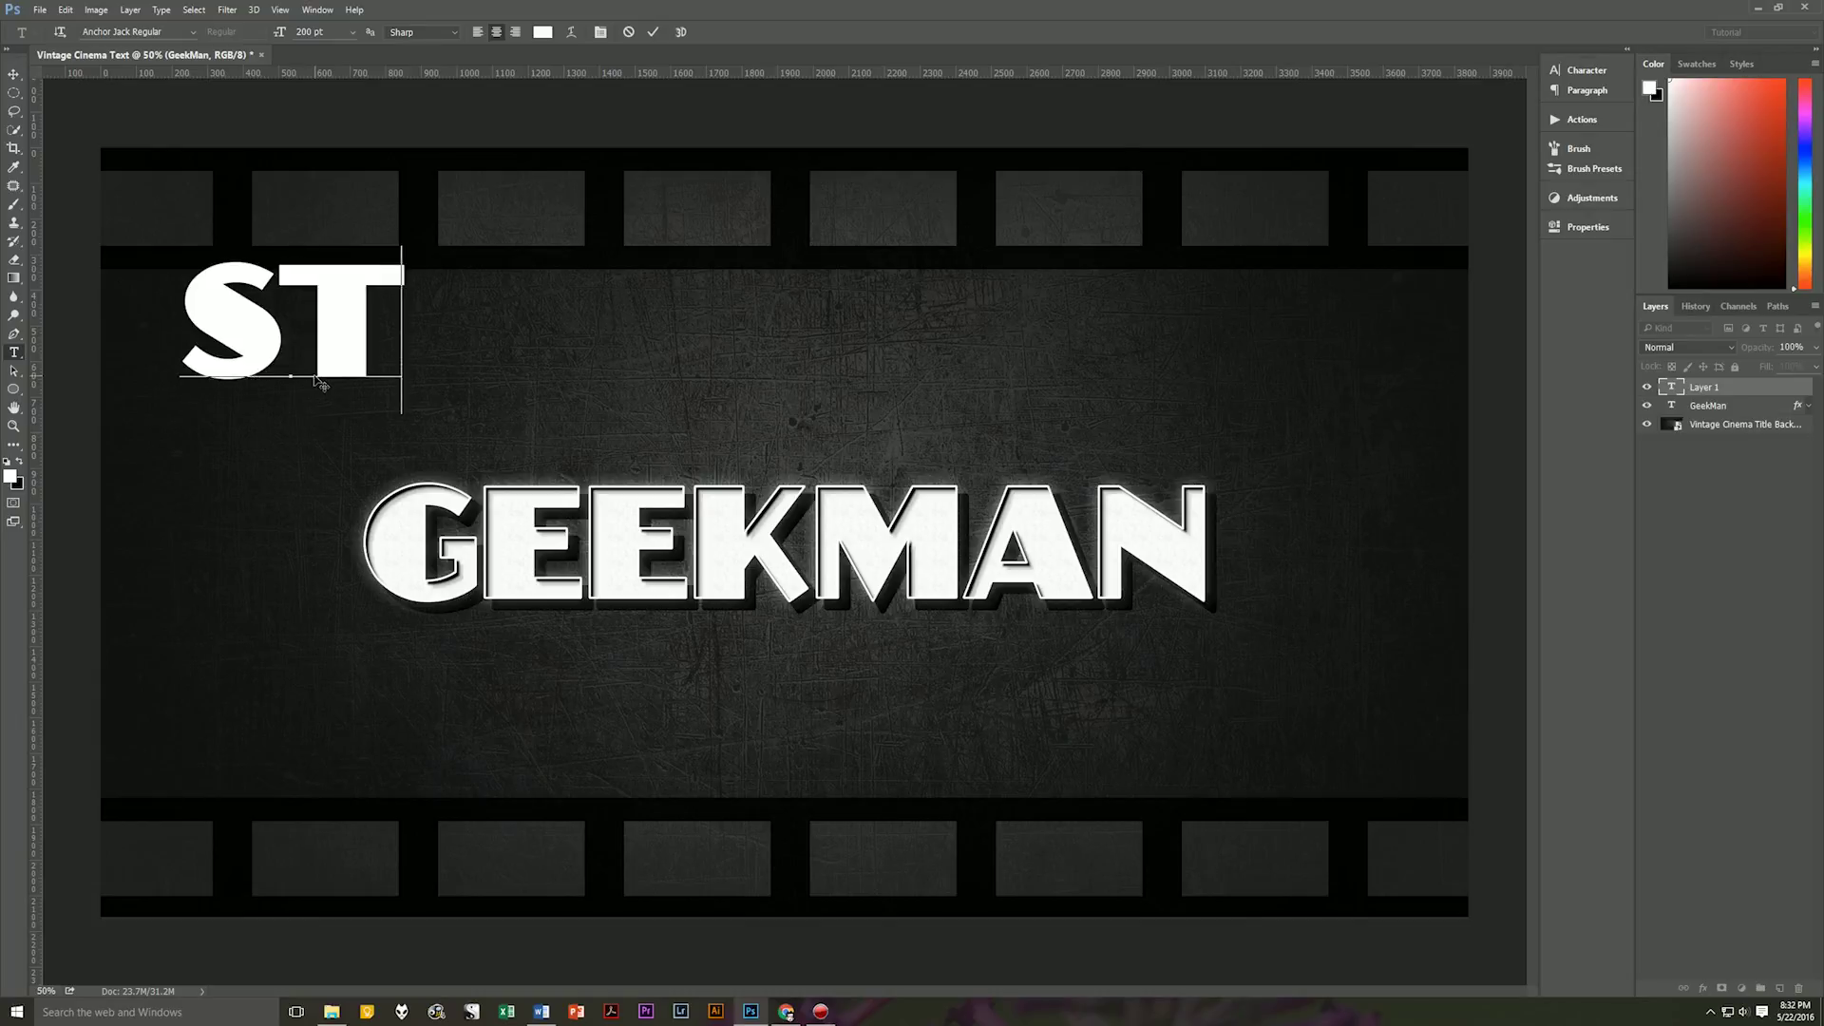
{"action": "type", "text": "ARRING"}
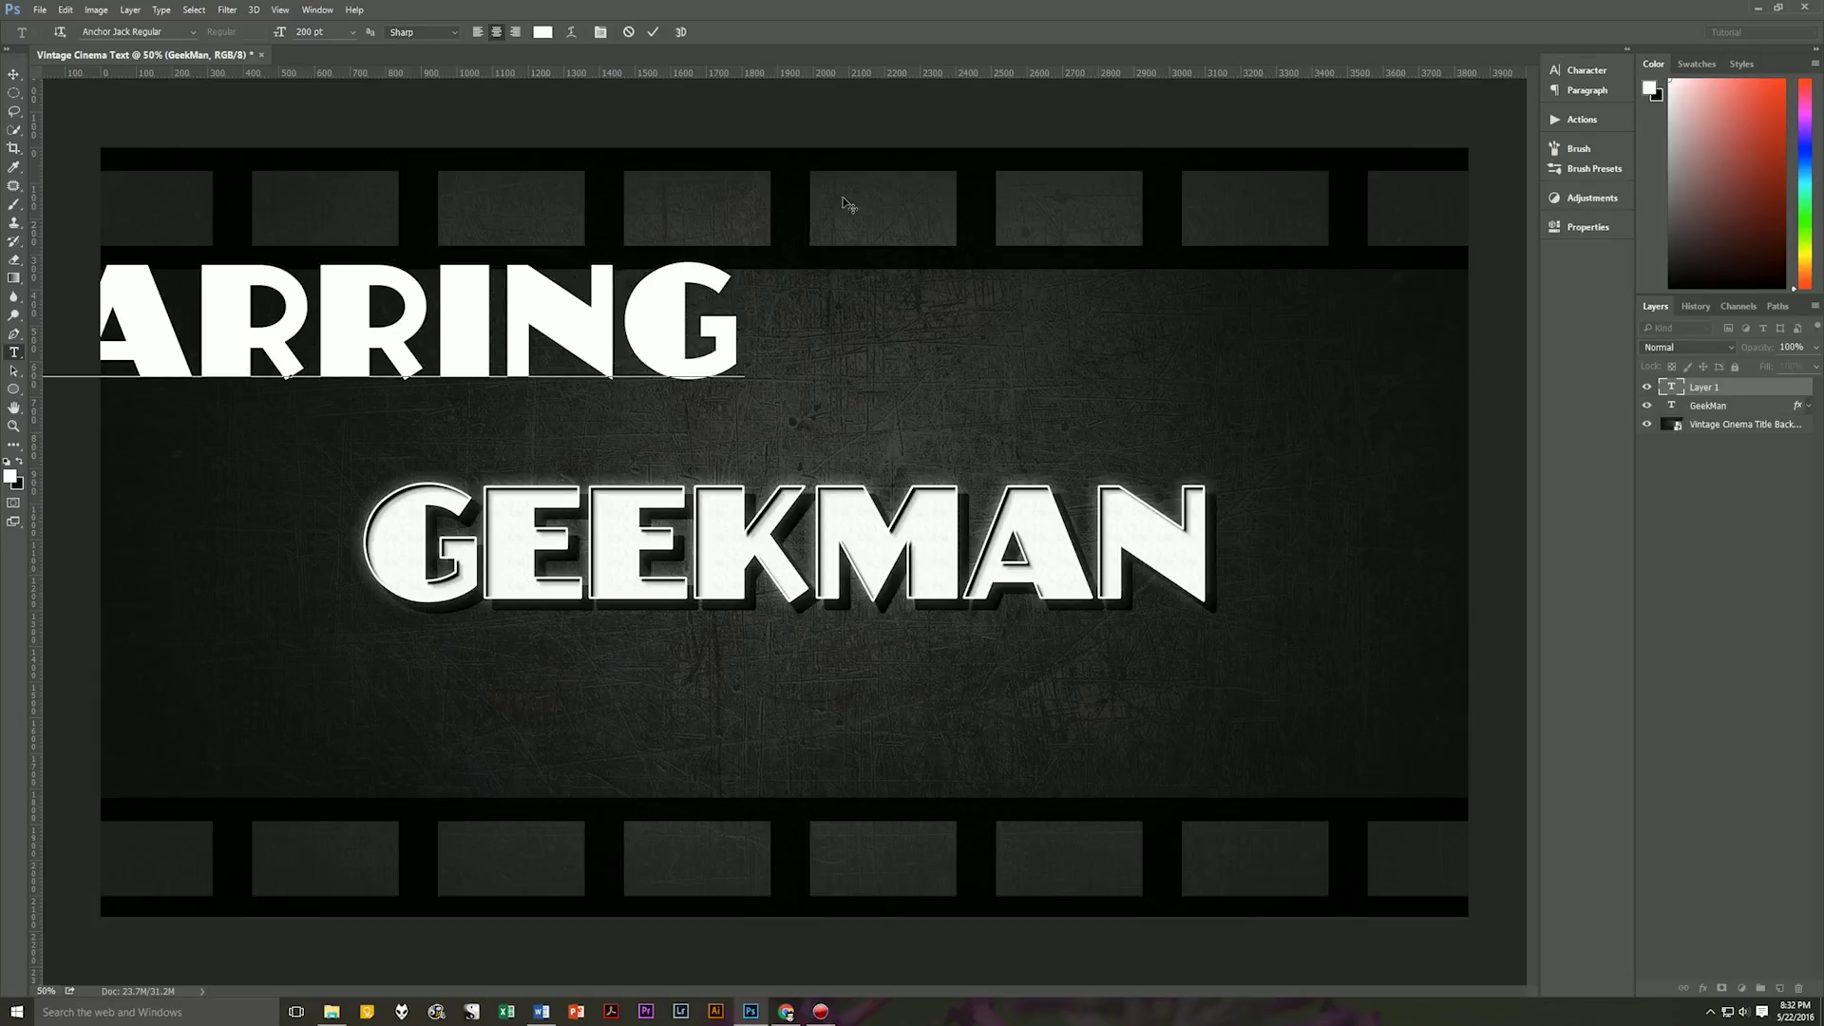
{"action": "left_click", "coordinate": [1717, 384]}
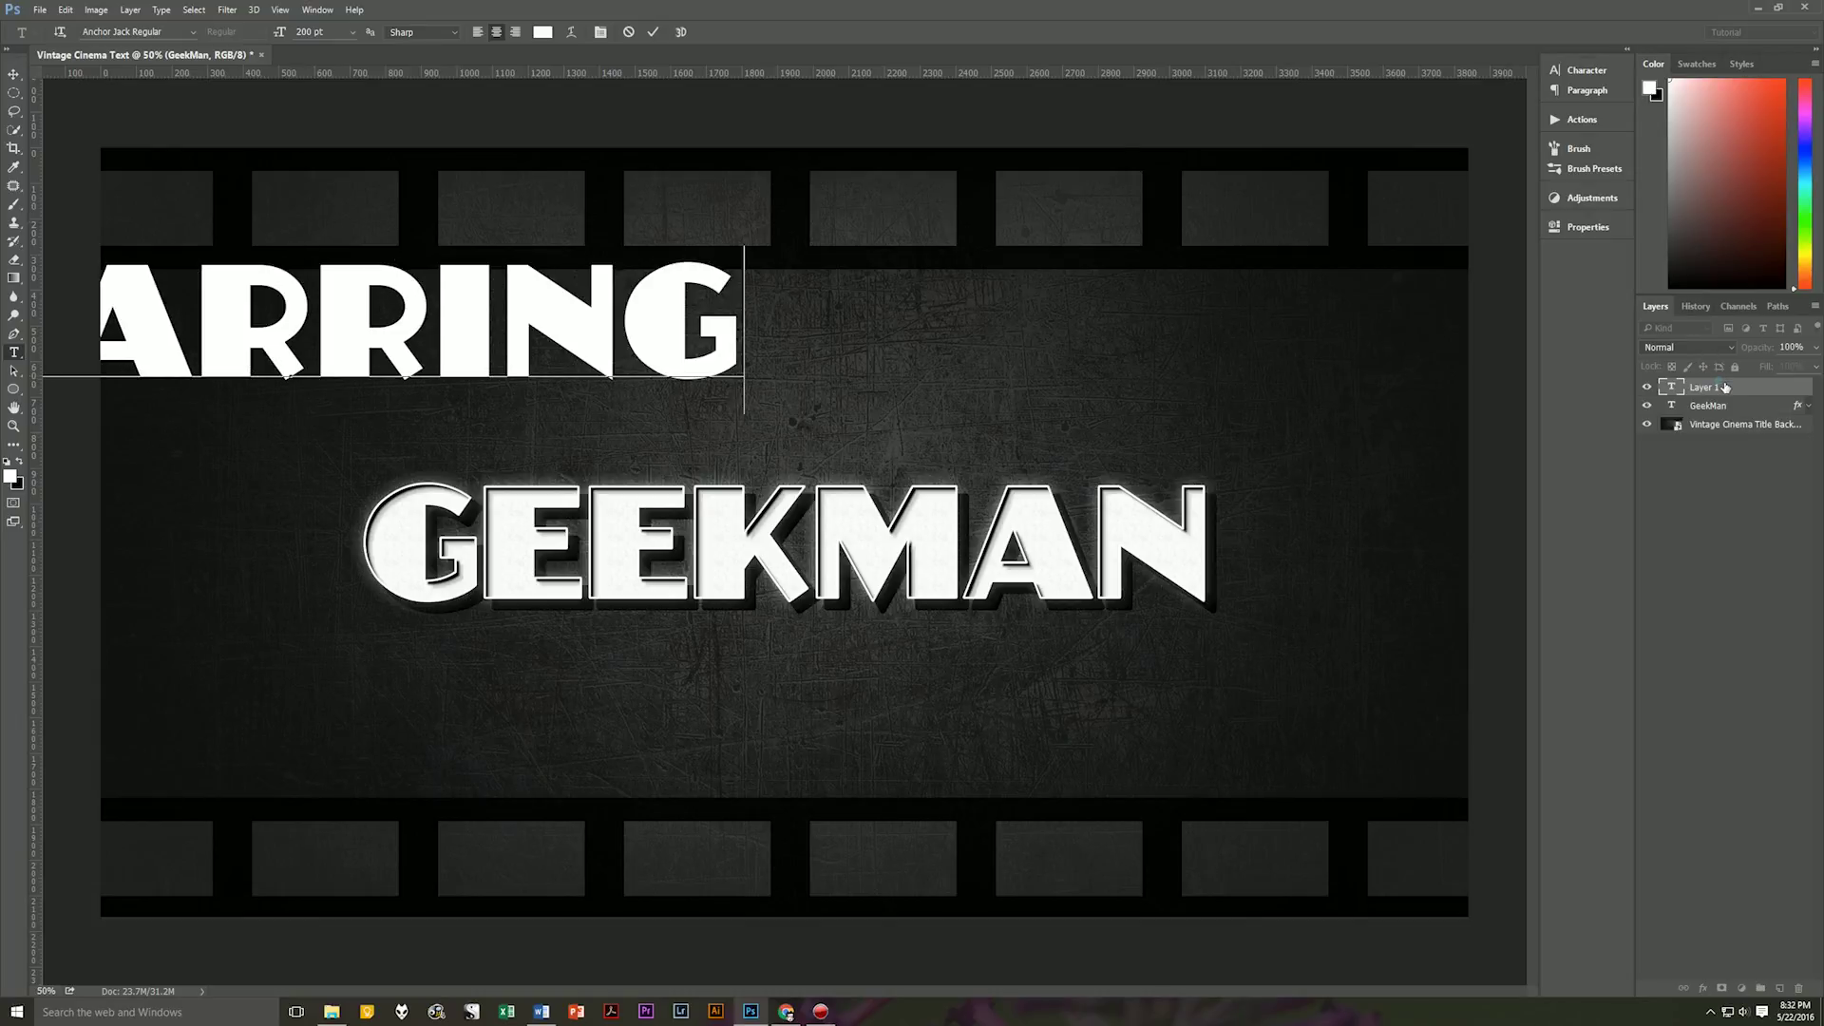
{"action": "left_click", "coordinate": [193, 30]}
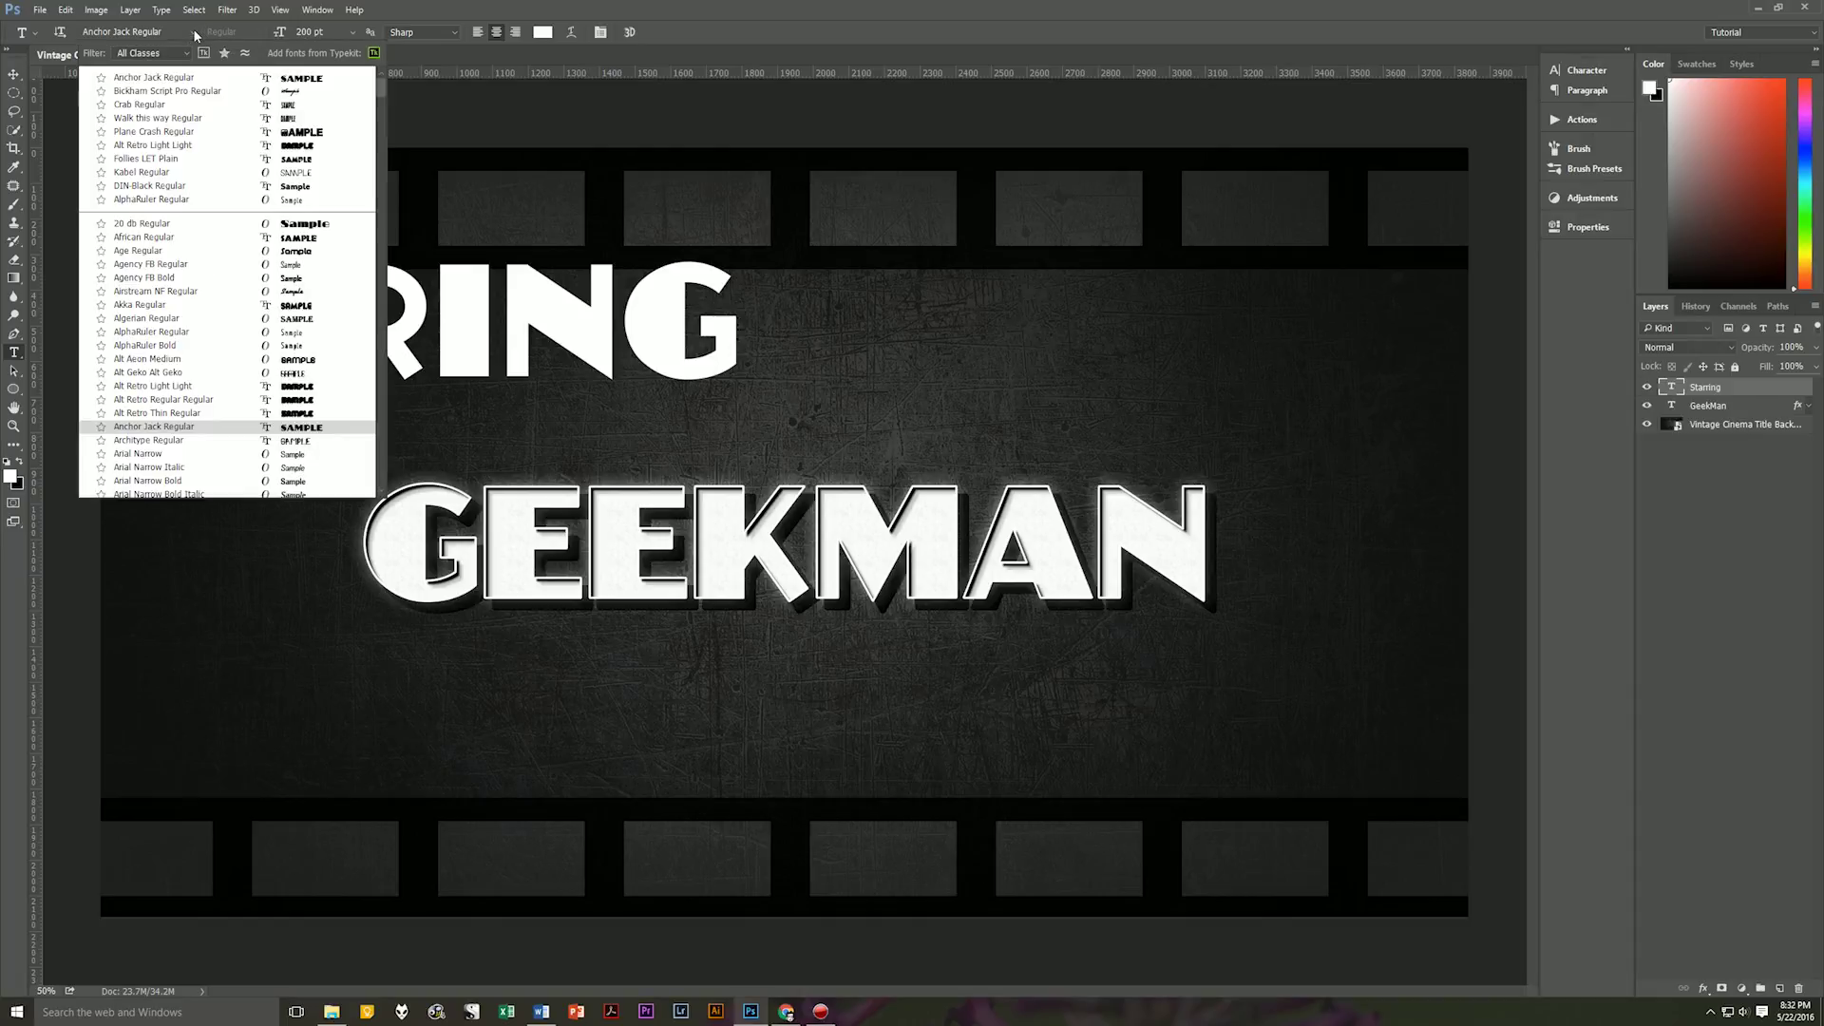
{"action": "left_click", "coordinate": [191, 91]}
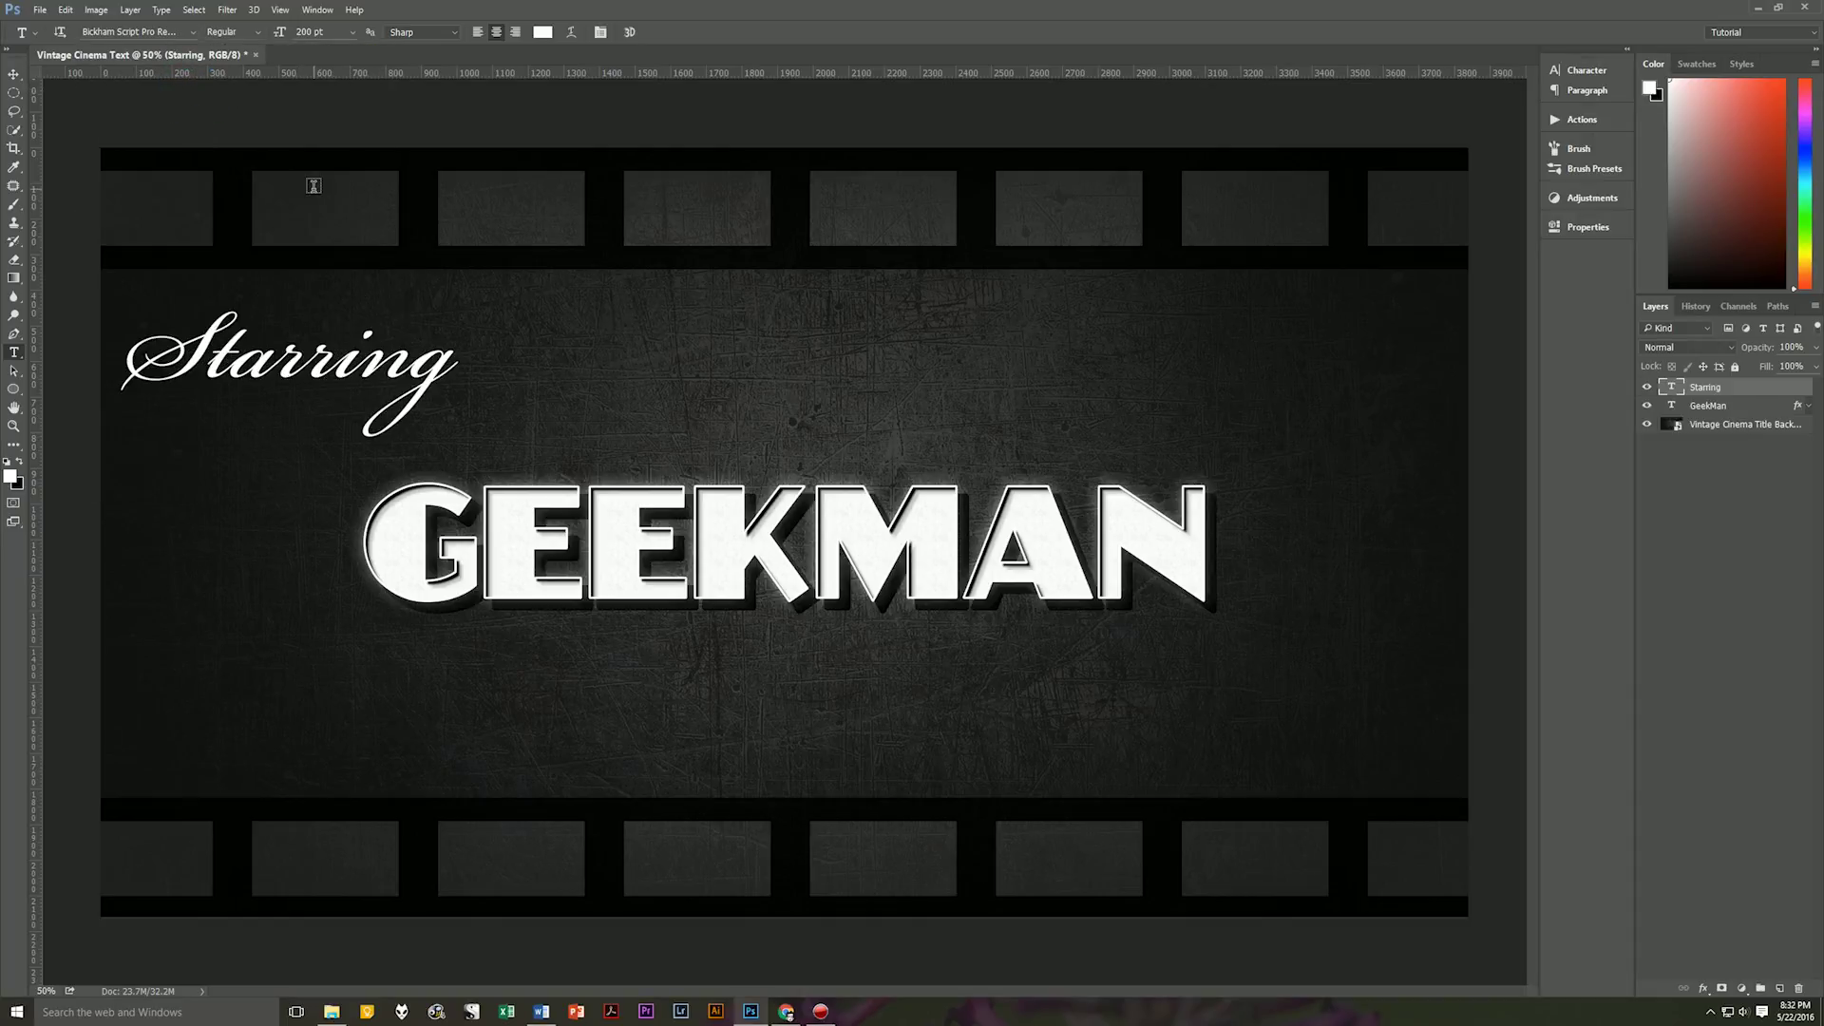
- Move the Starring text down and to the right so it sits just above the G of the GeekMan title
{"action": "left_click", "coordinate": [13, 76]}
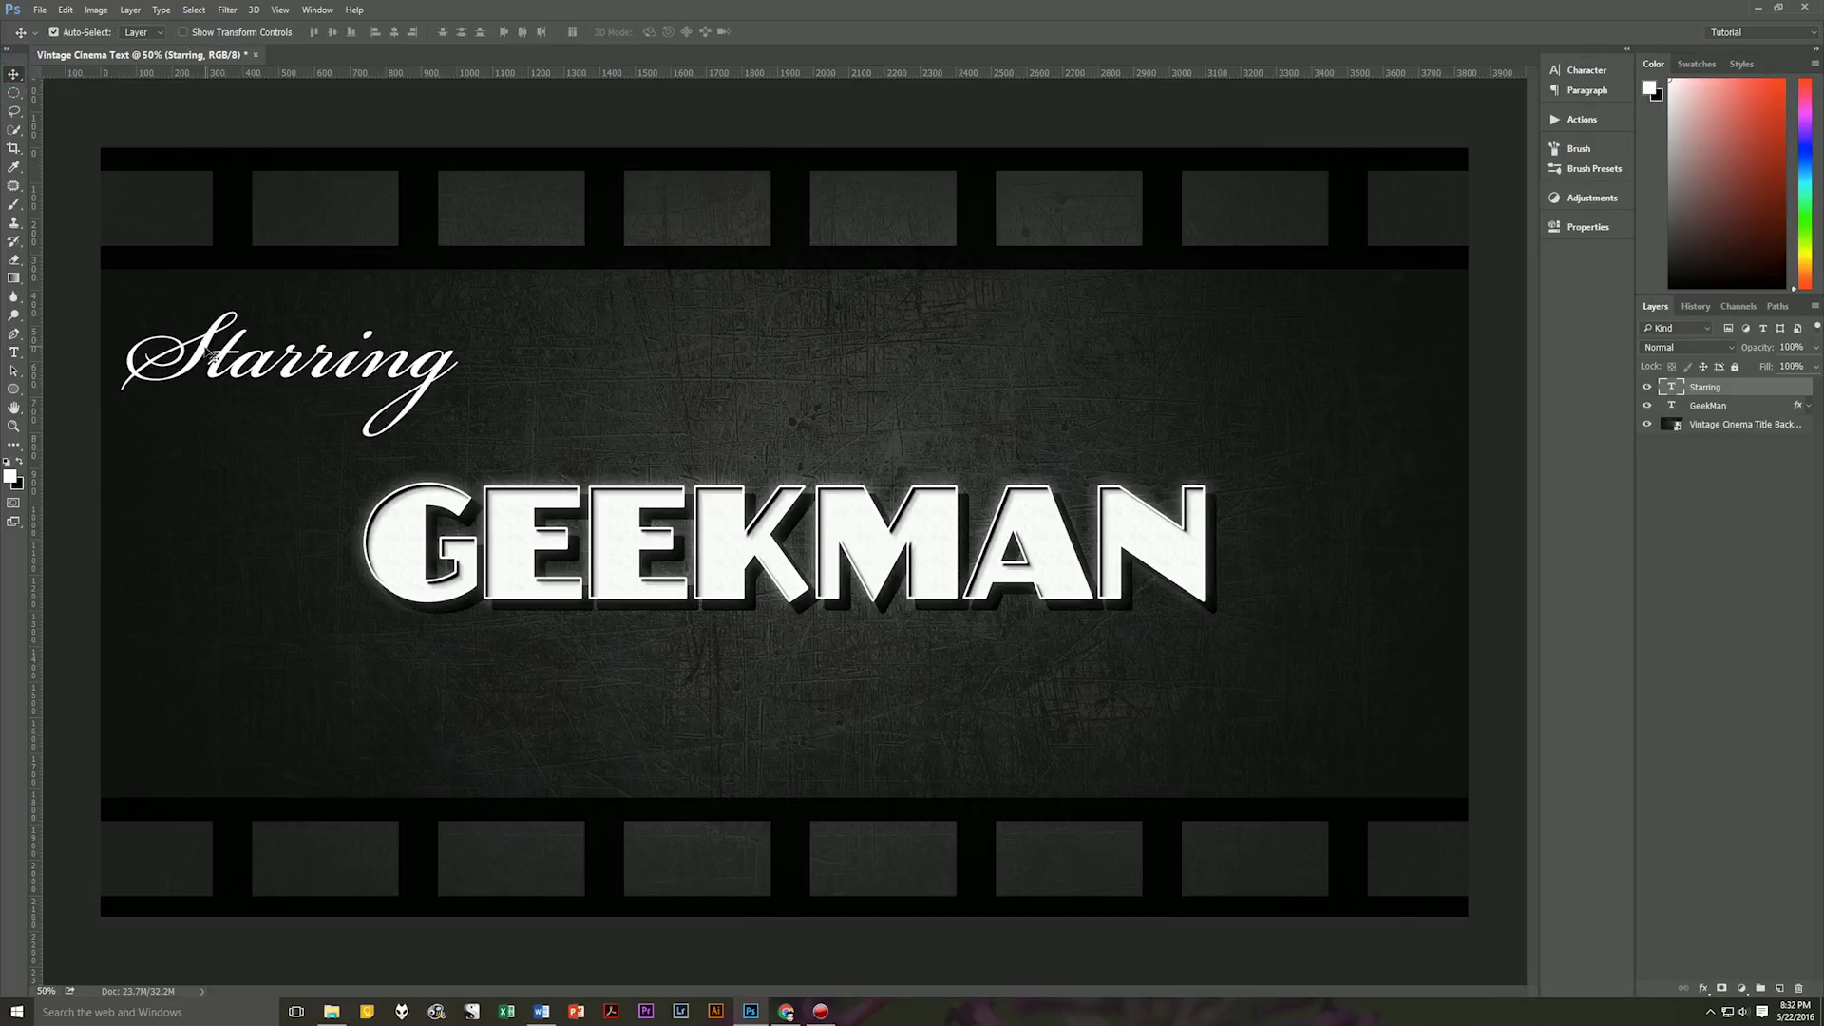
{"action": "left_click_drag", "start_coordinate": [196, 346], "coordinate": [290, 406]}
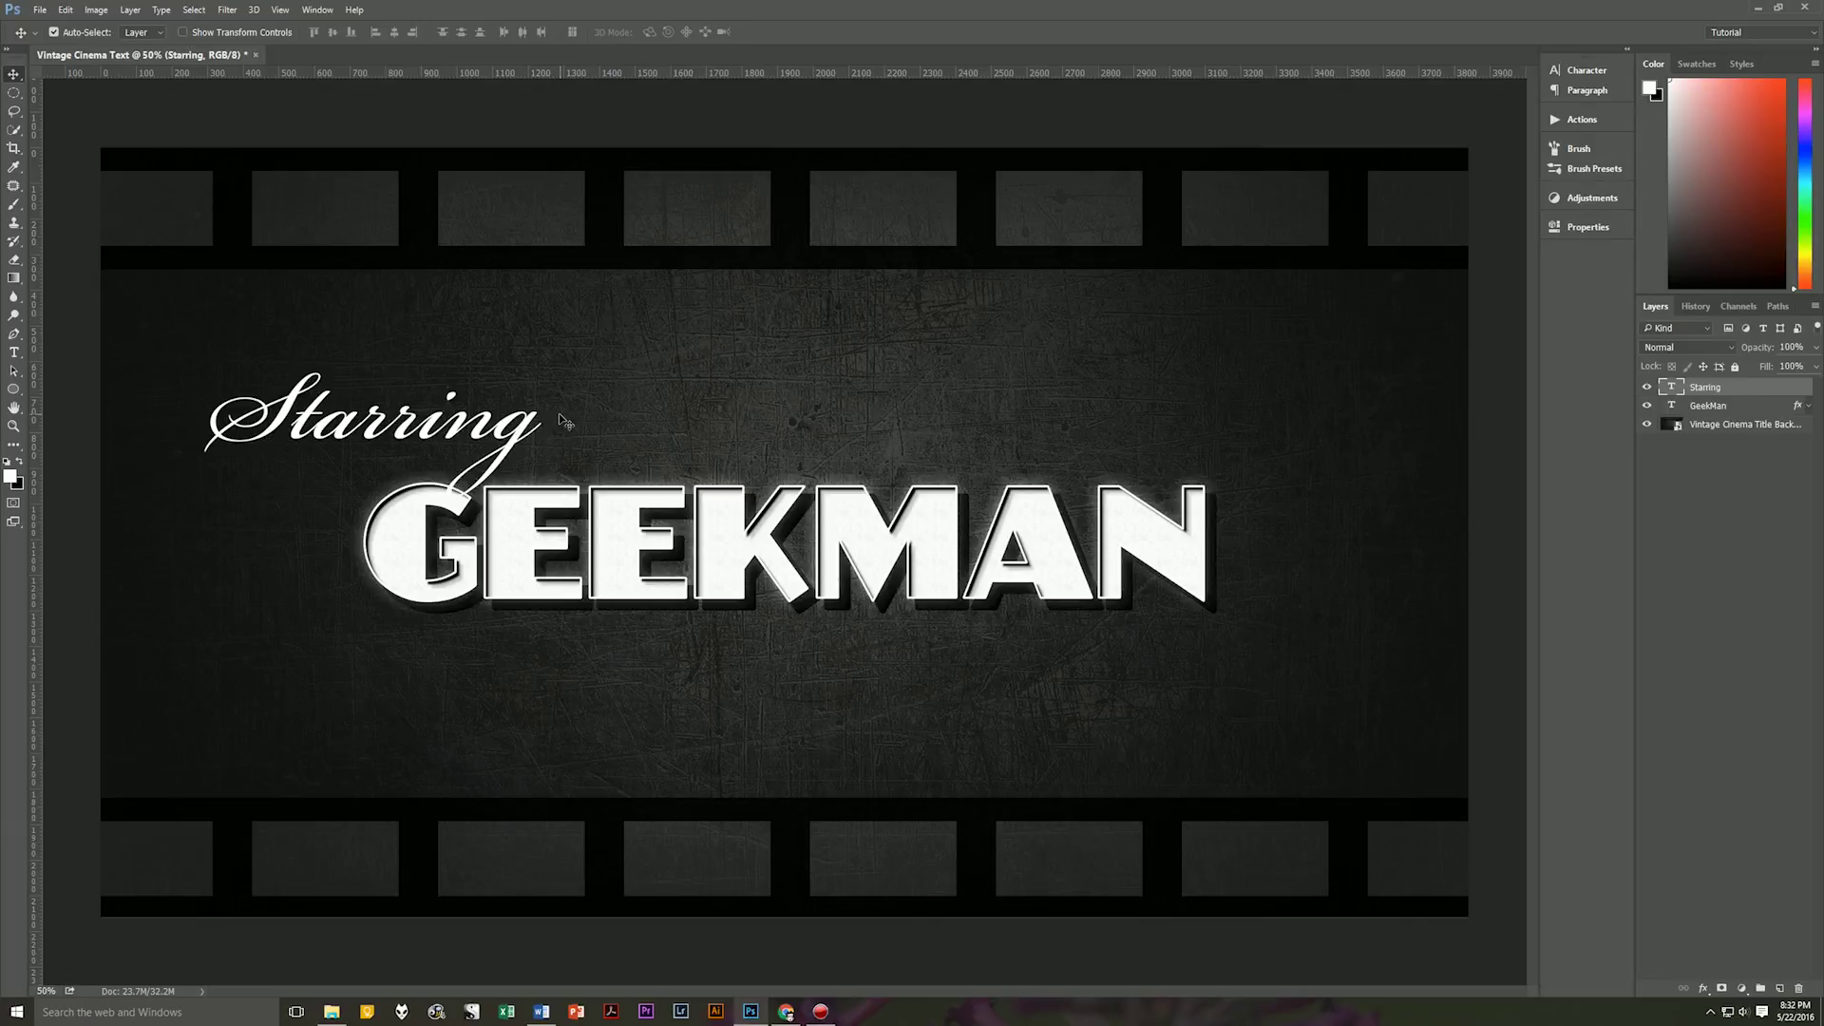
{"action": "left_click_drag", "start_coordinate": [516, 435], "coordinate": [526, 410]}
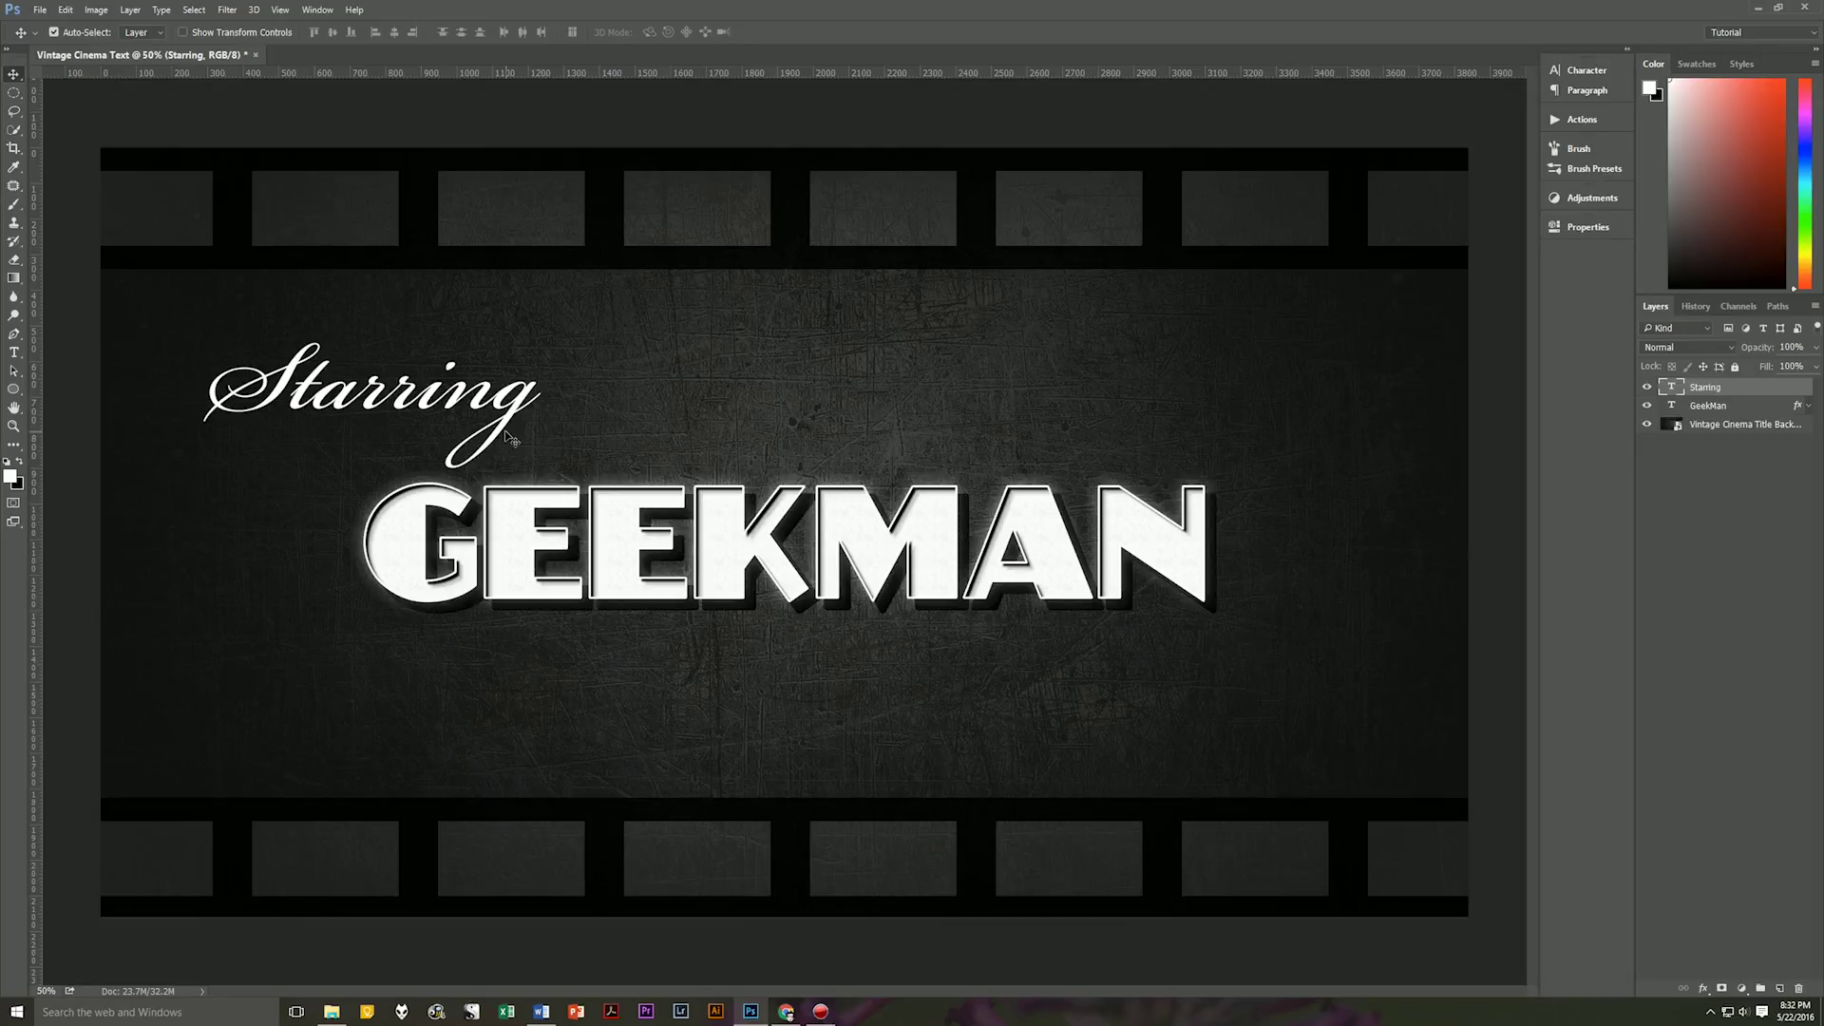
- Skew the Starring text vertically by about -14° so it slants upward to the right
{"action": "key", "text": "t"}
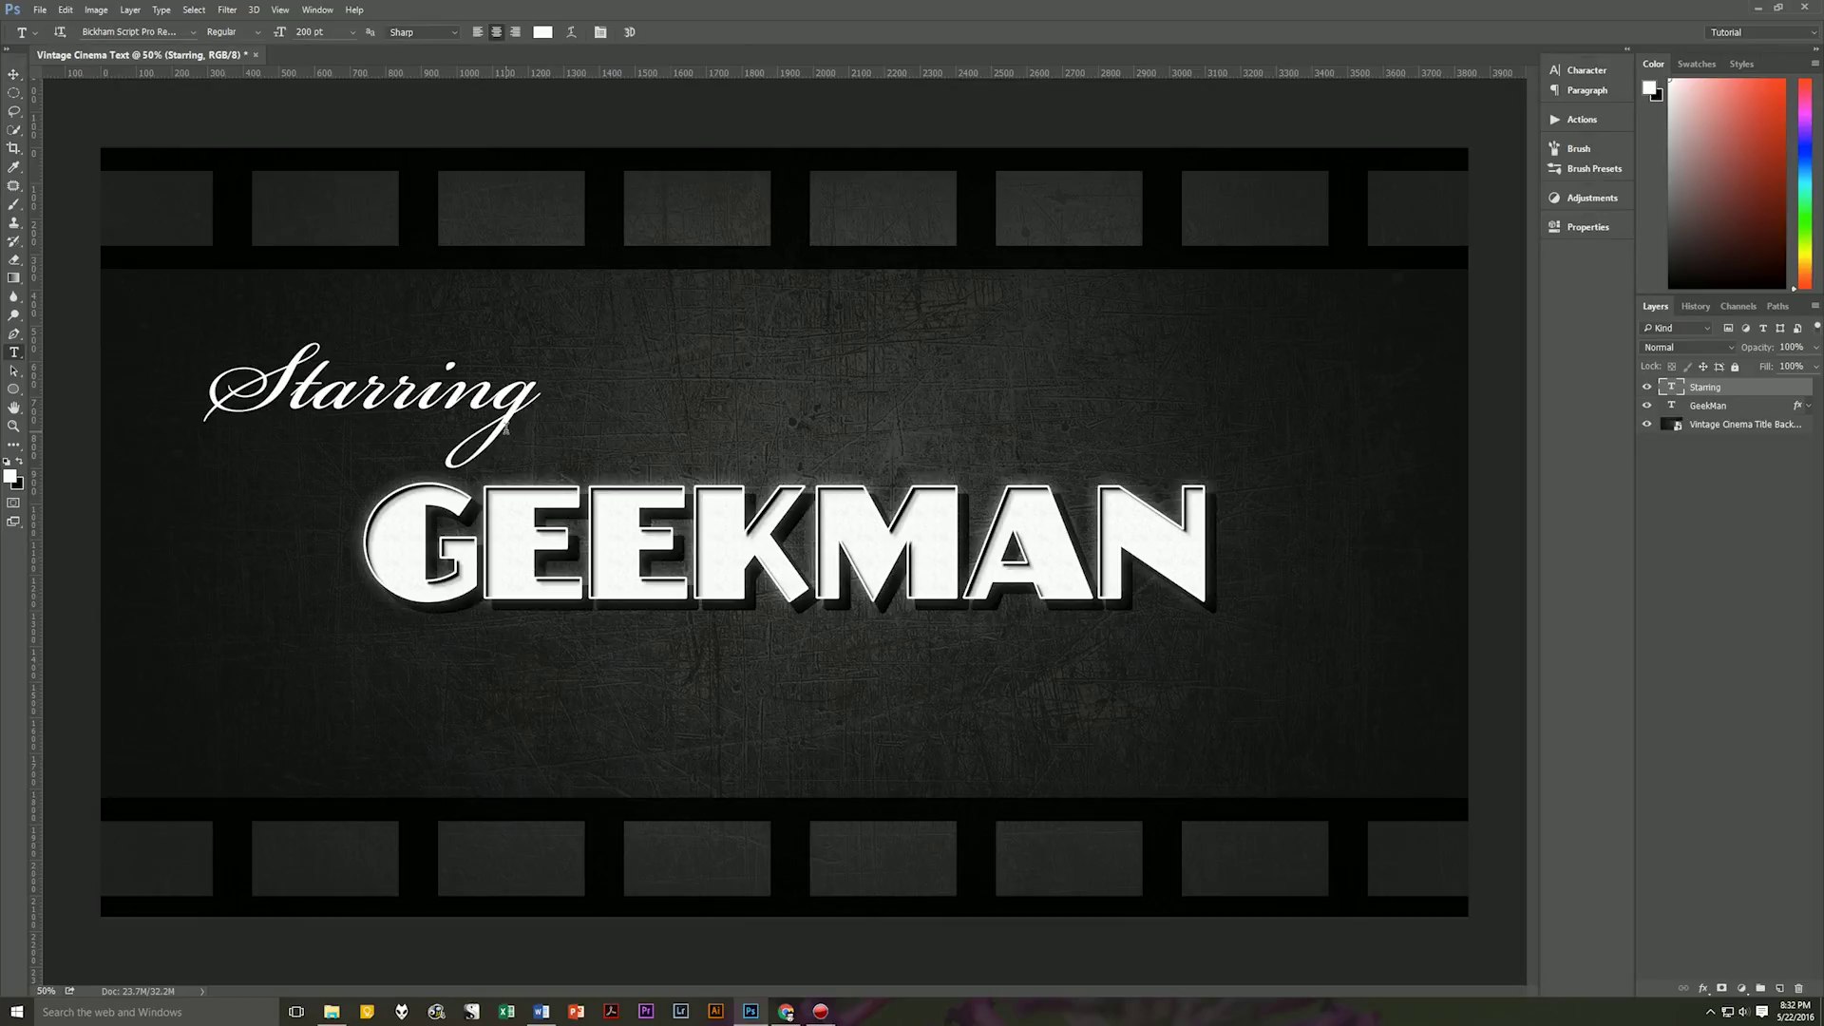
{"action": "key", "text": "ctrl+t"}
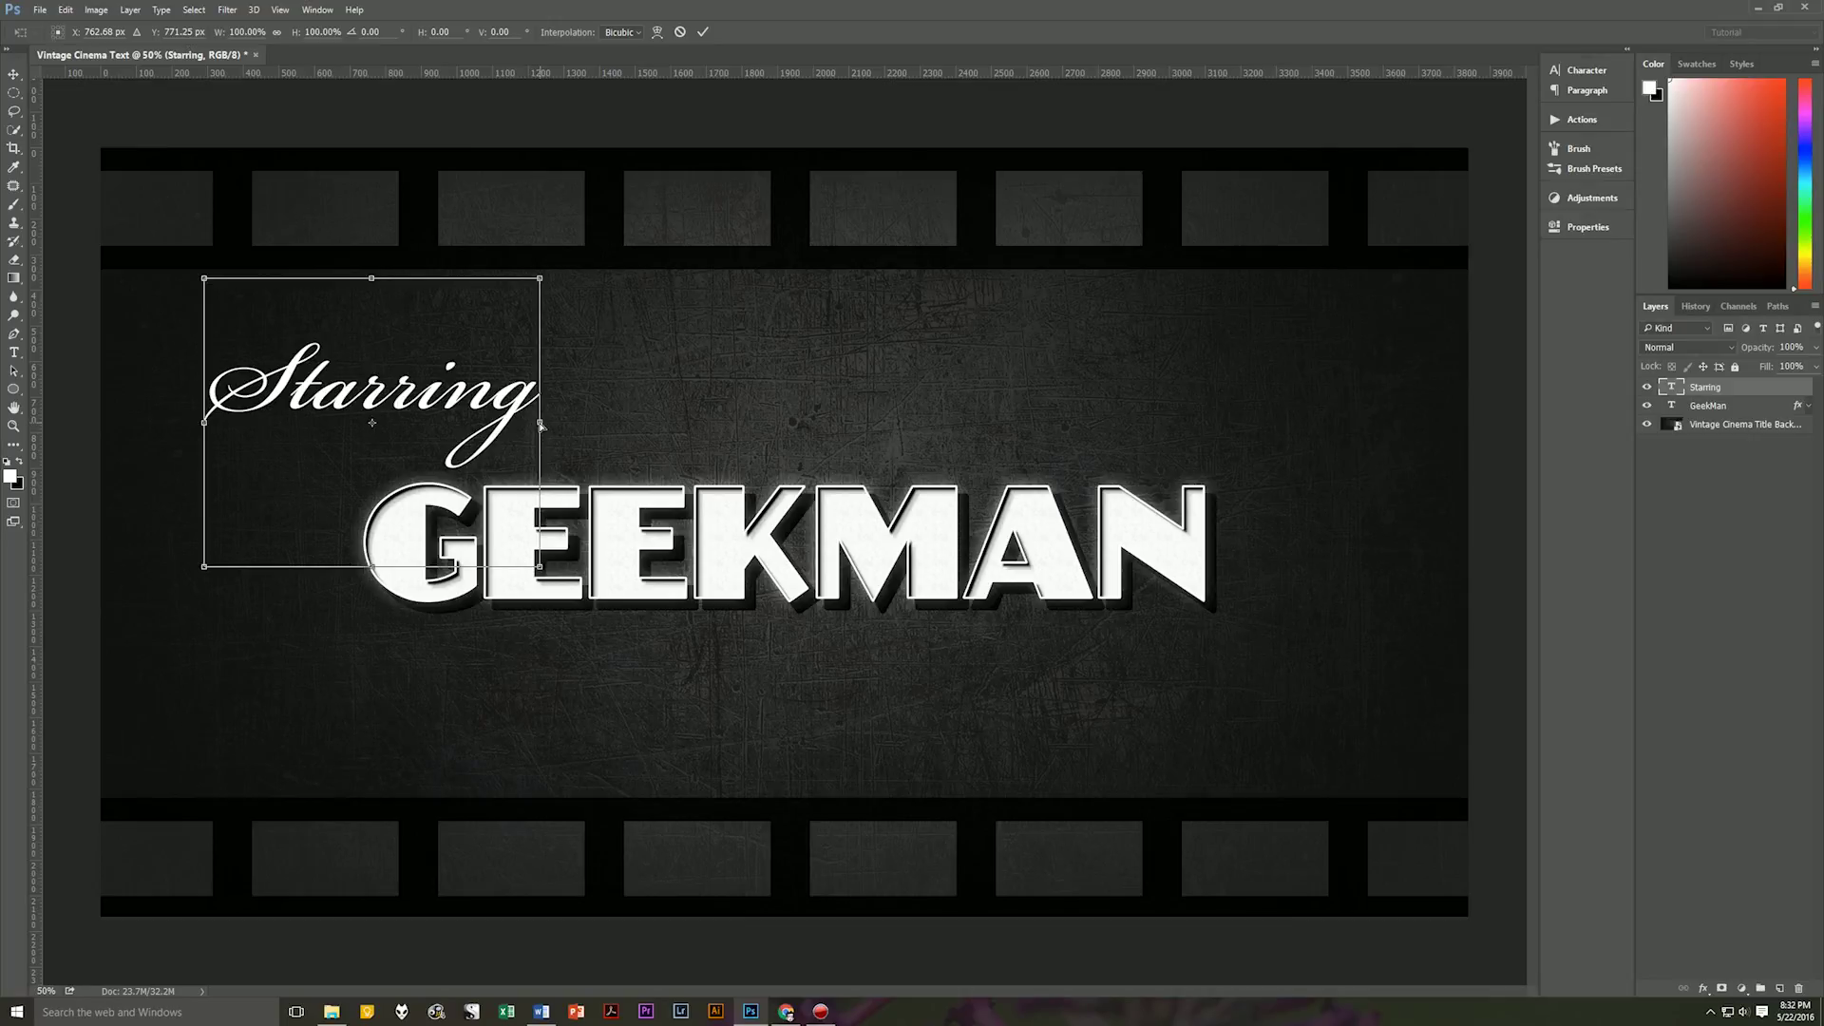
{"action": "left_click_drag", "start_coordinate": [540, 425], "coordinate": [543, 382]}
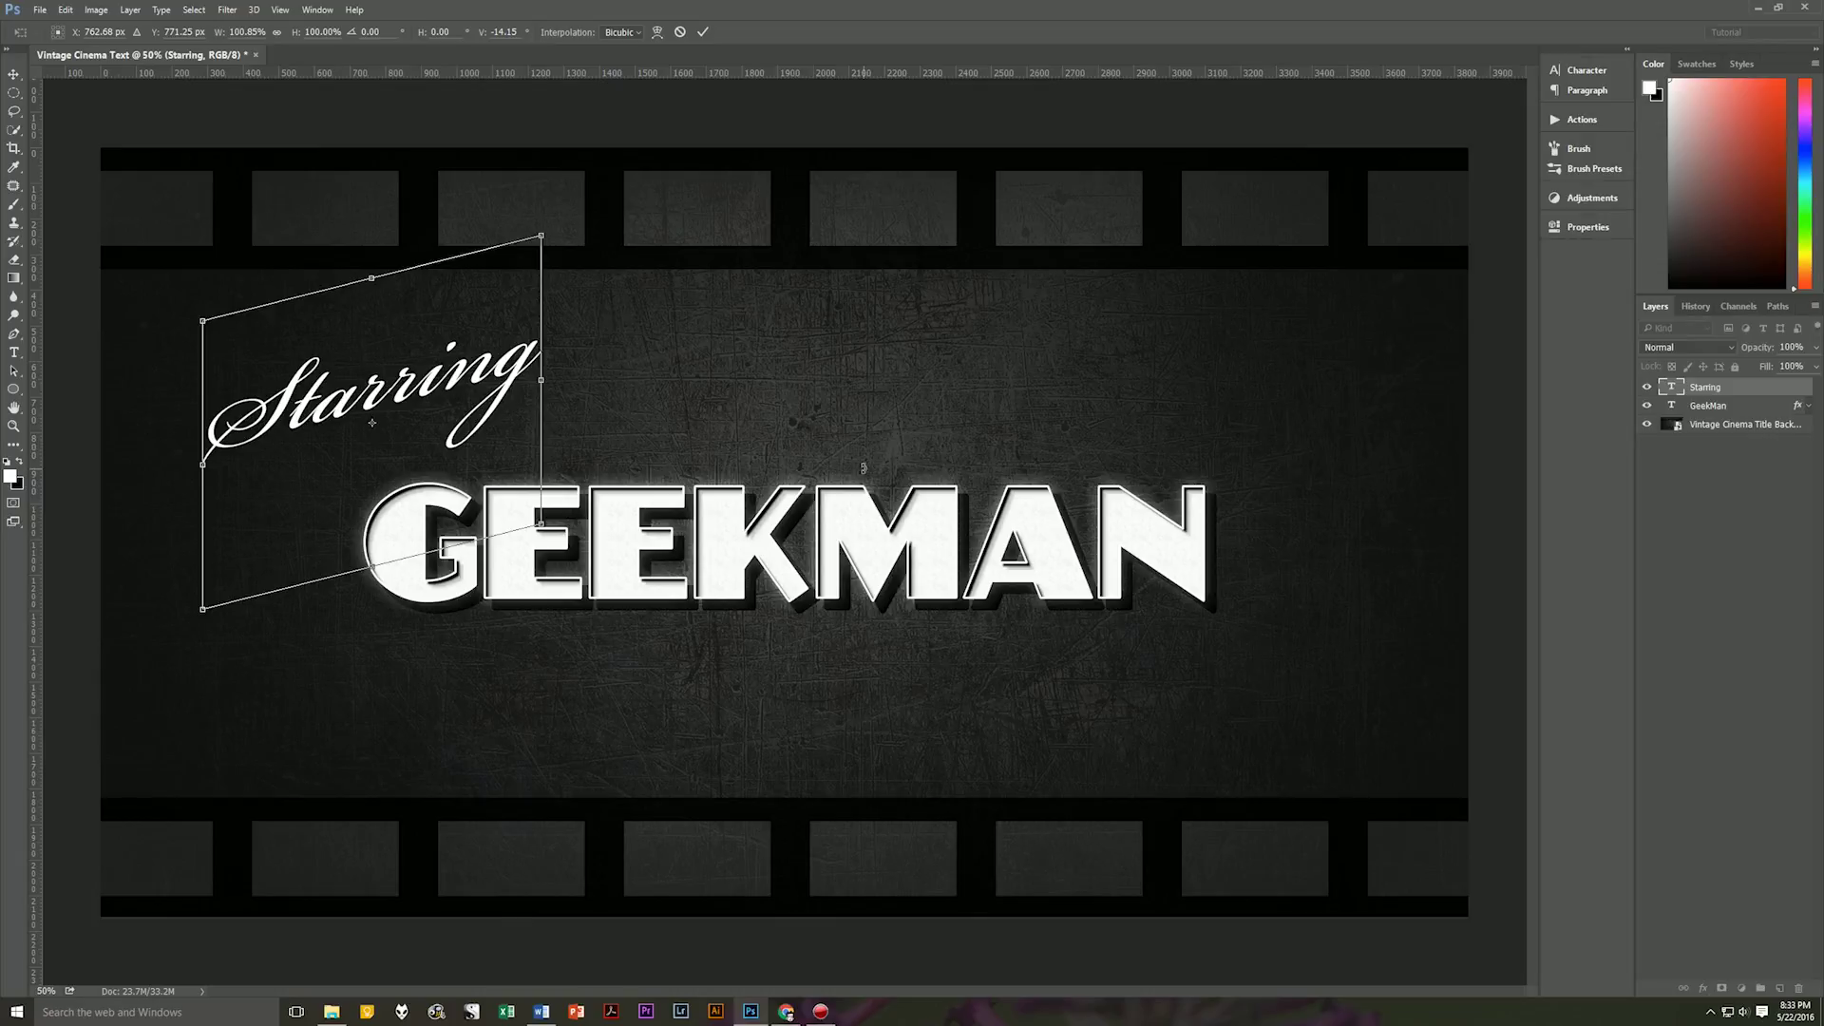
{"action": "key", "text": "Return"}
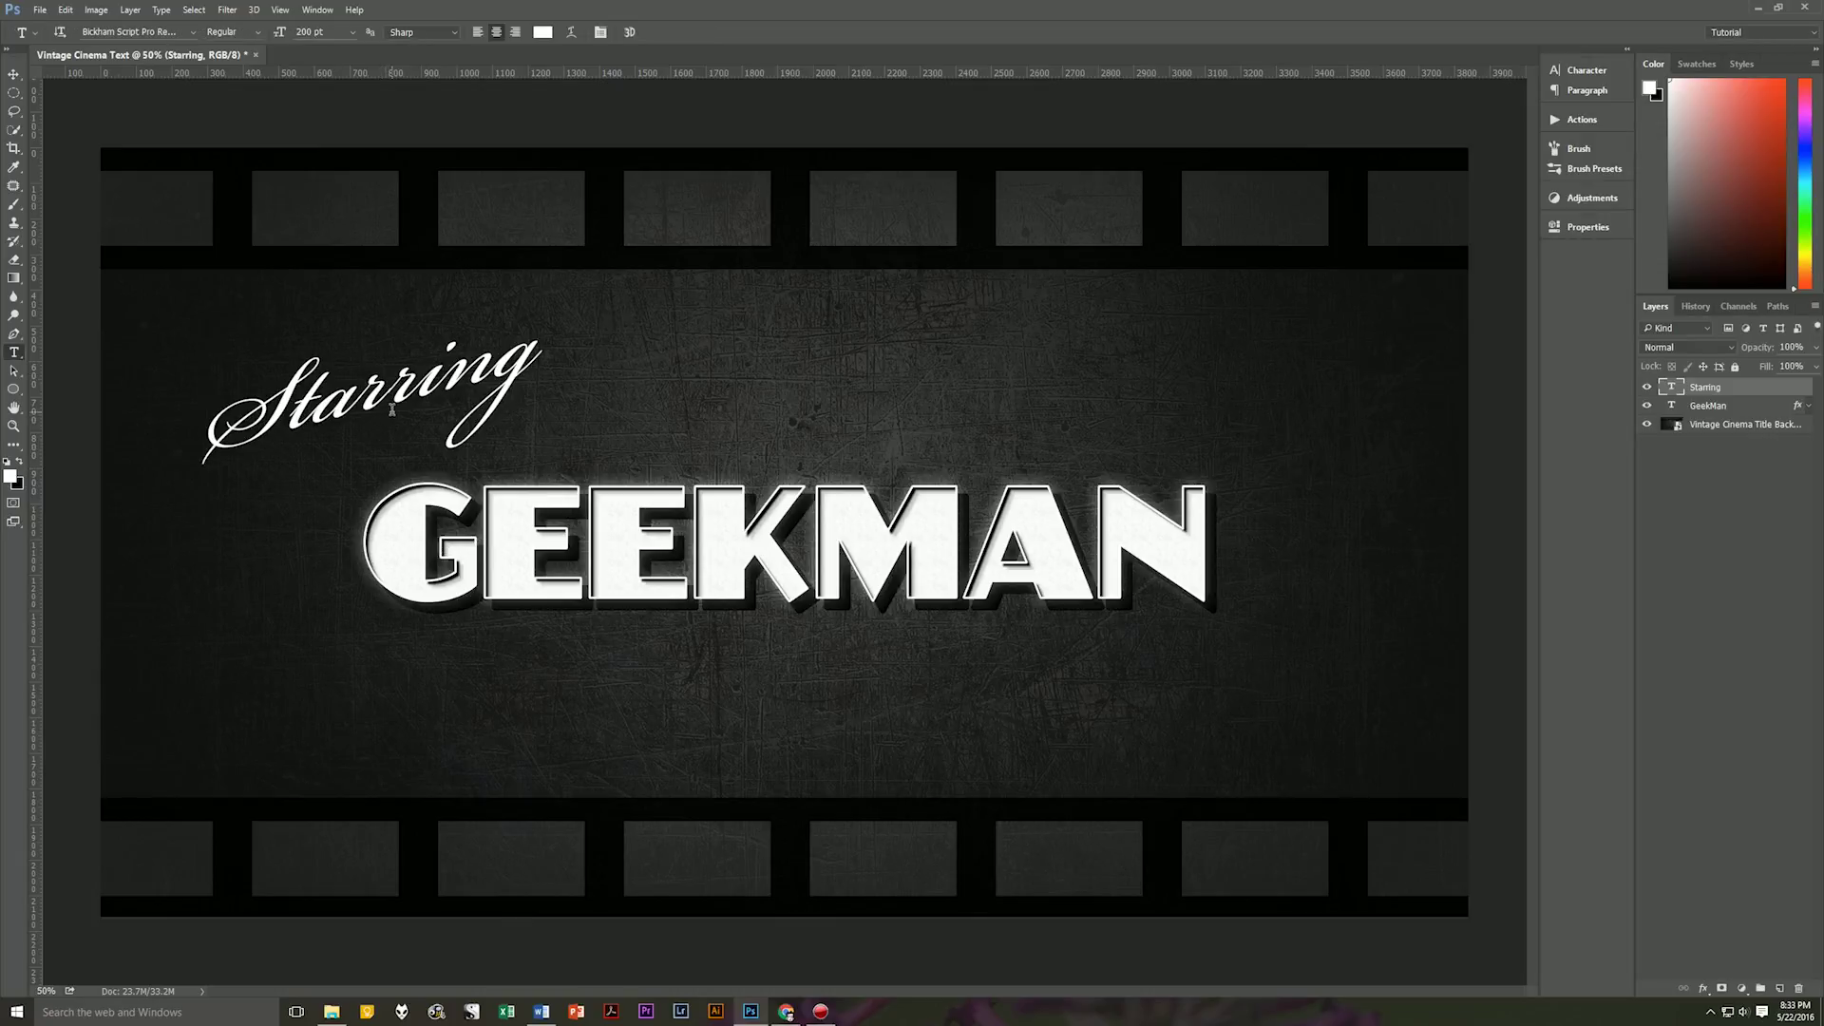
- Shift the slanted Starring text slightly down, closer to the GeekMan title
{"action": "key", "text": "v"}
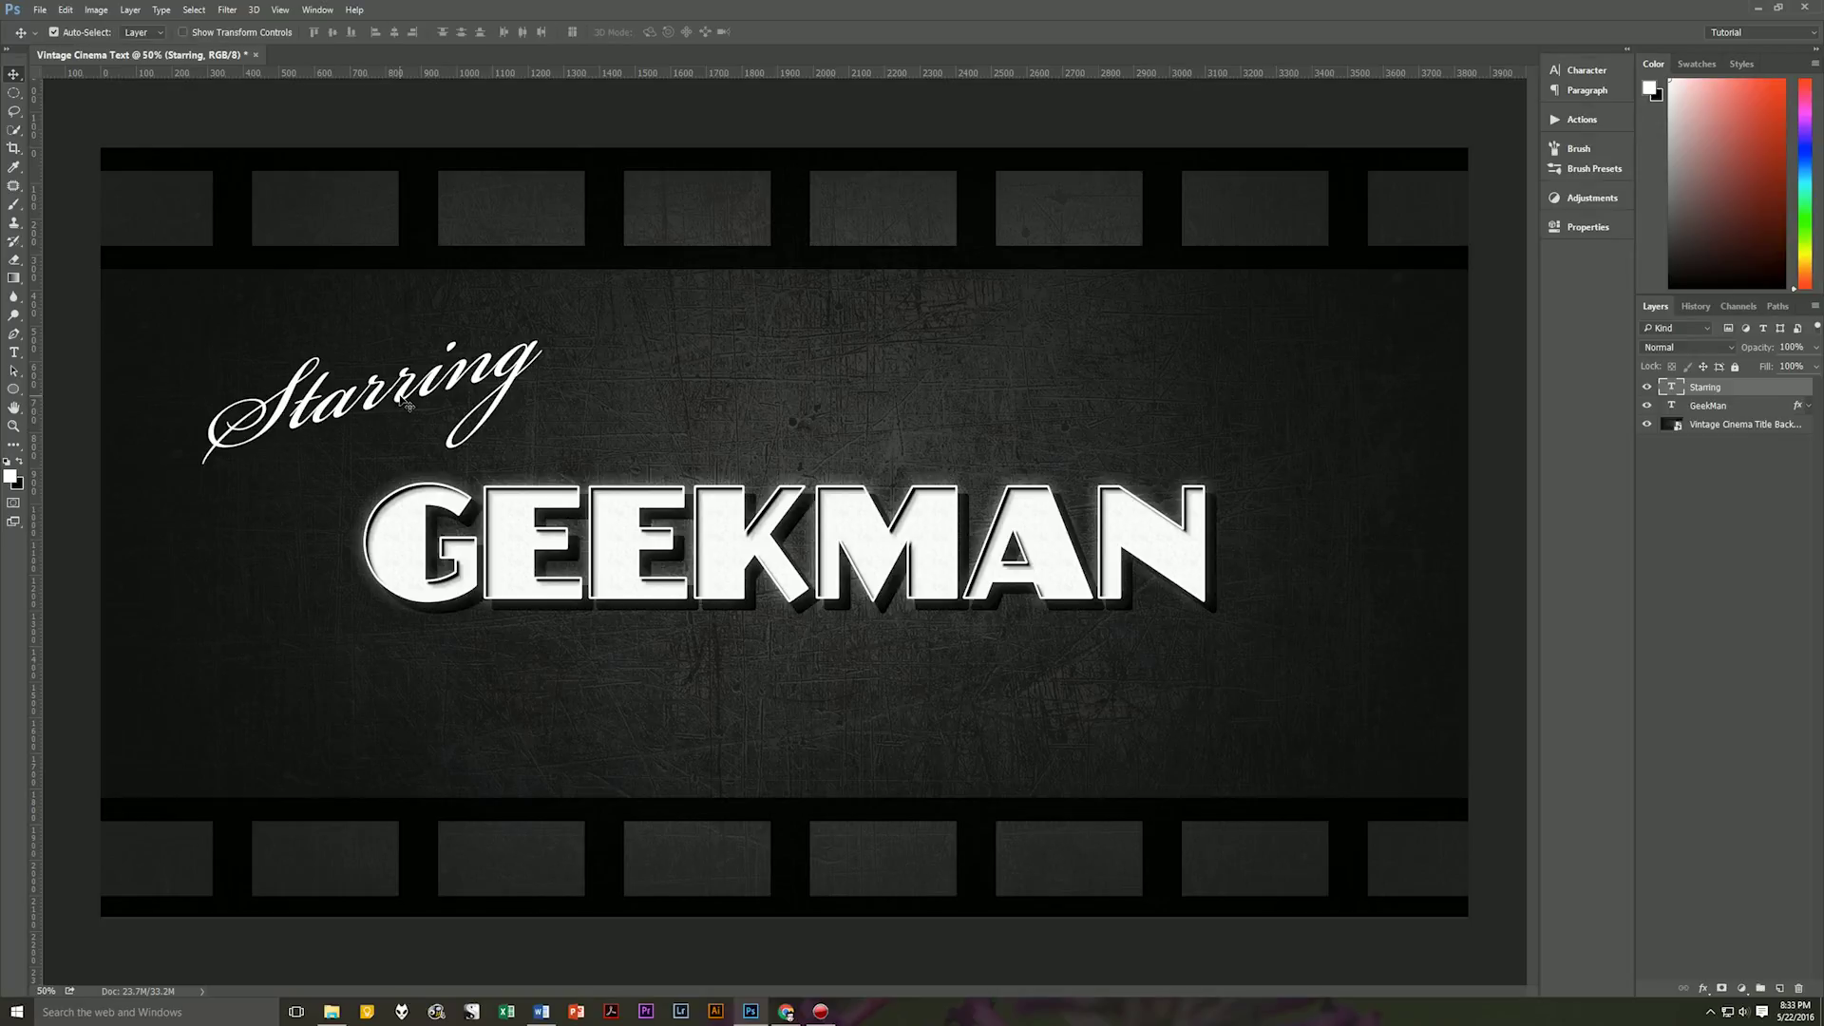
{"action": "left_click_drag", "start_coordinate": [395, 400], "coordinate": [400, 422]}
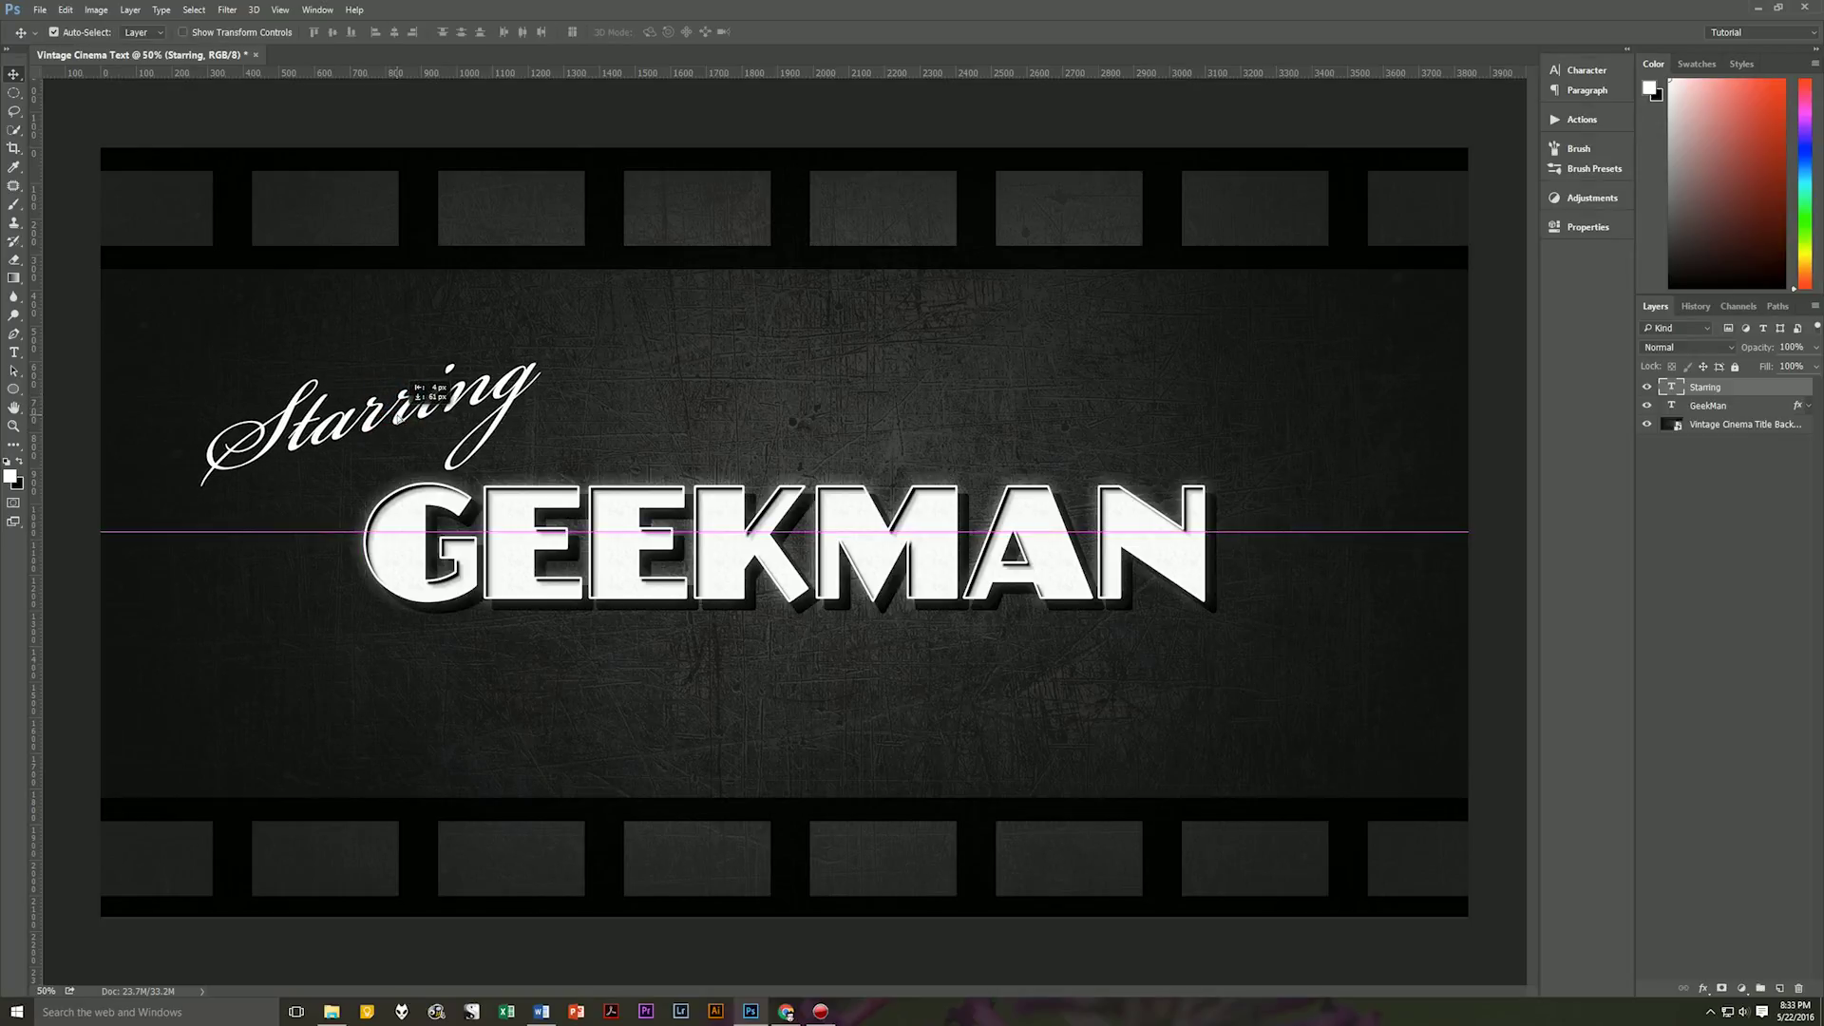
{"action": "left_click_drag", "start_coordinate": [398, 419], "coordinate": [402, 425]}
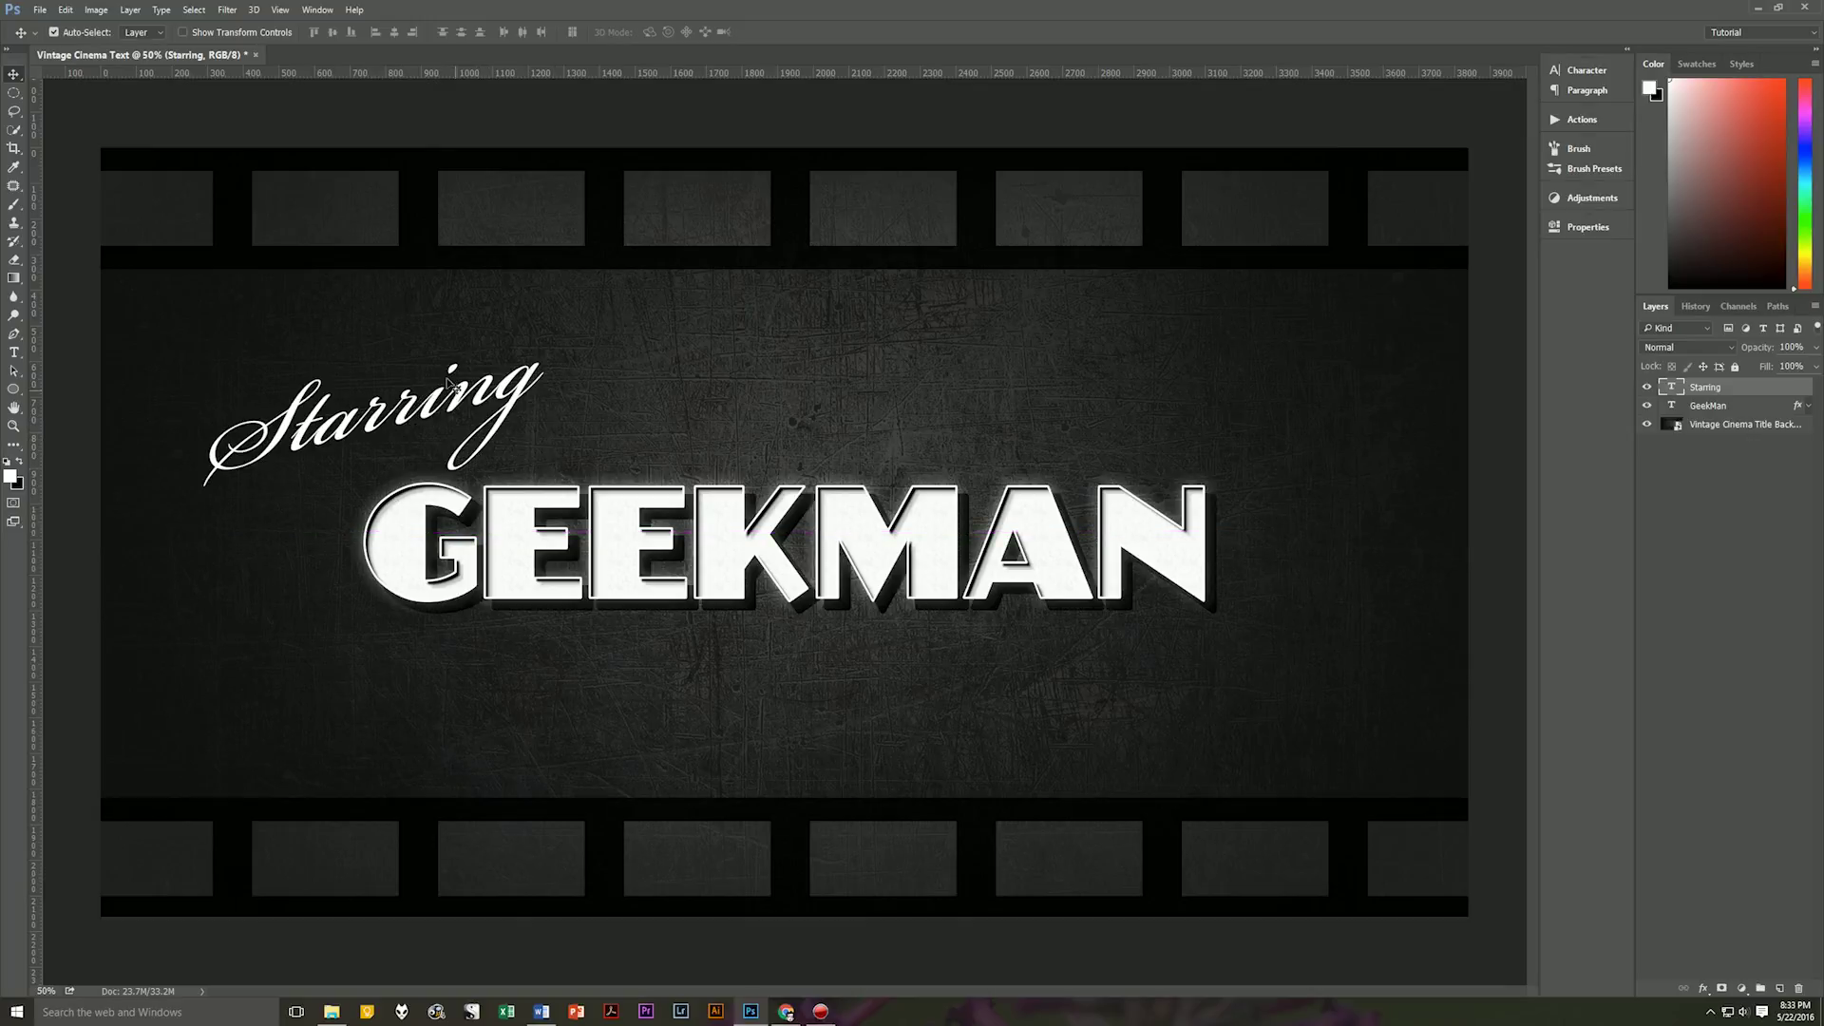
- Add an Inner Shadow effect to the Starring text layer with the Multiply blend mode and black (000000) as its colour
{"action": "left_click", "coordinate": [1741, 388]}
{"action": "left_click", "coordinate": [1702, 989]}
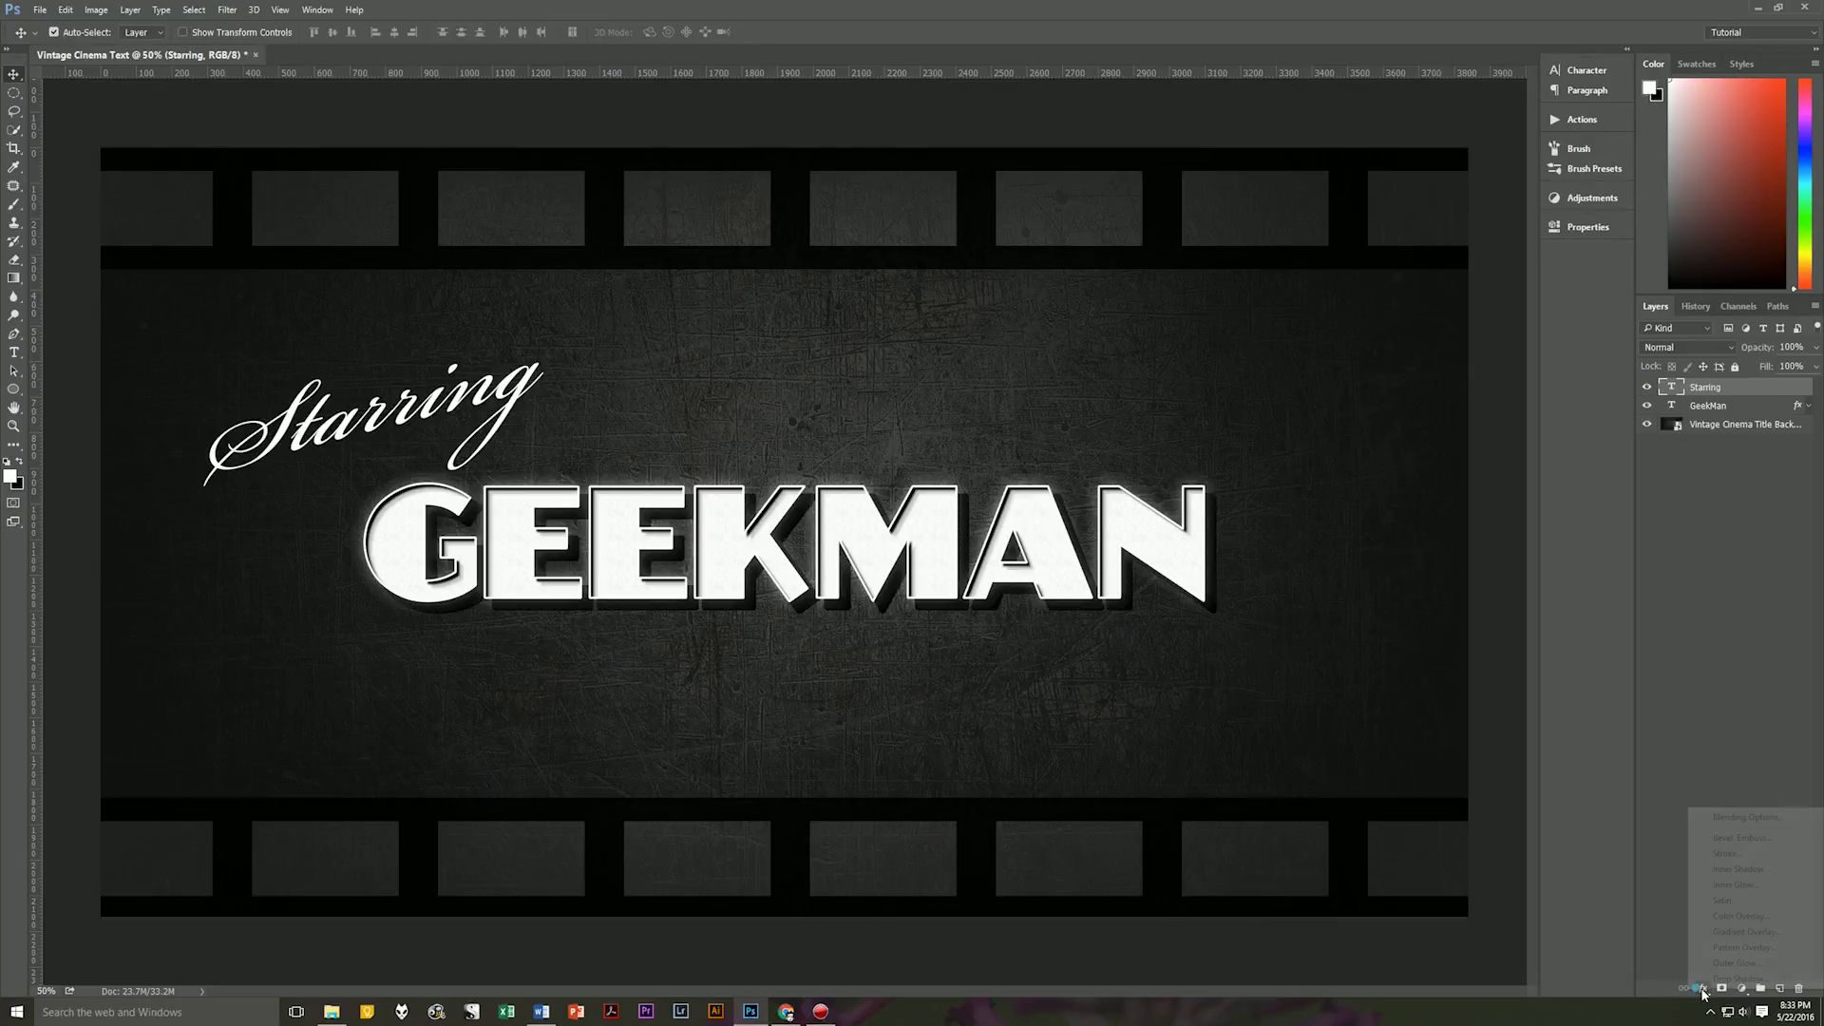
{"action": "left_click", "coordinate": [1741, 868]}
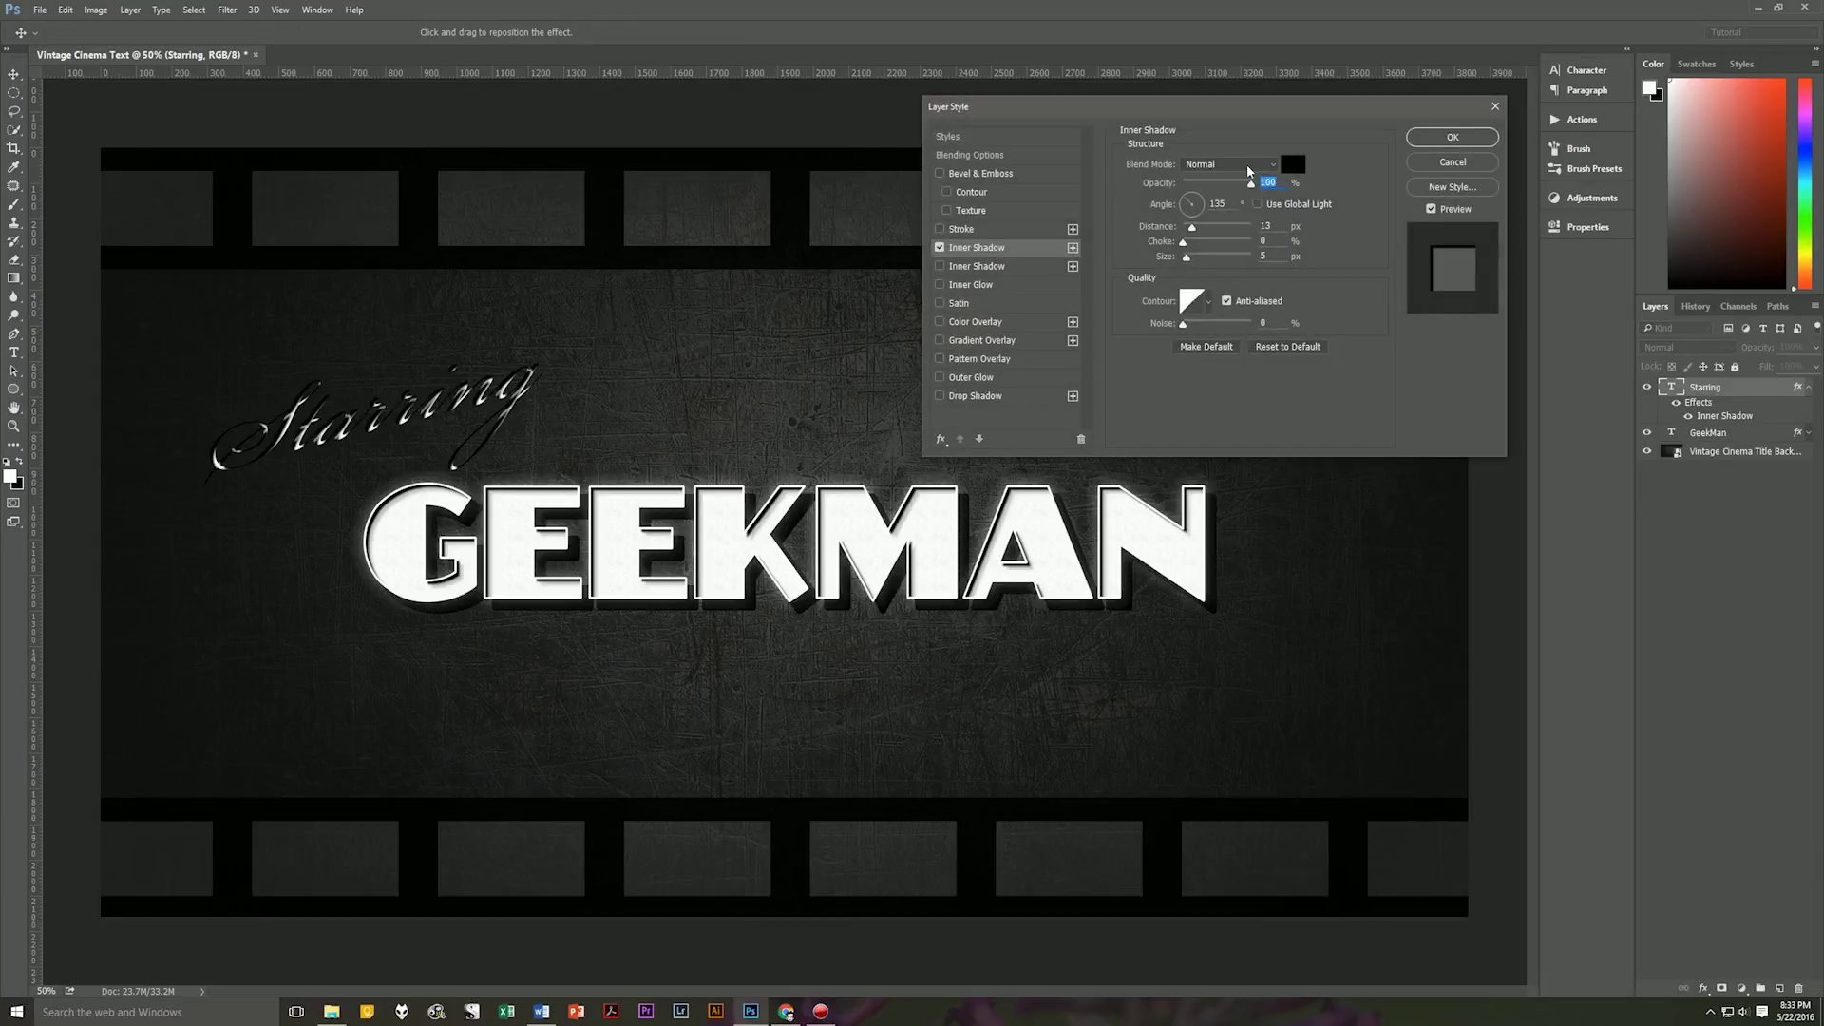
{"action": "left_click", "coordinate": [1247, 167]}
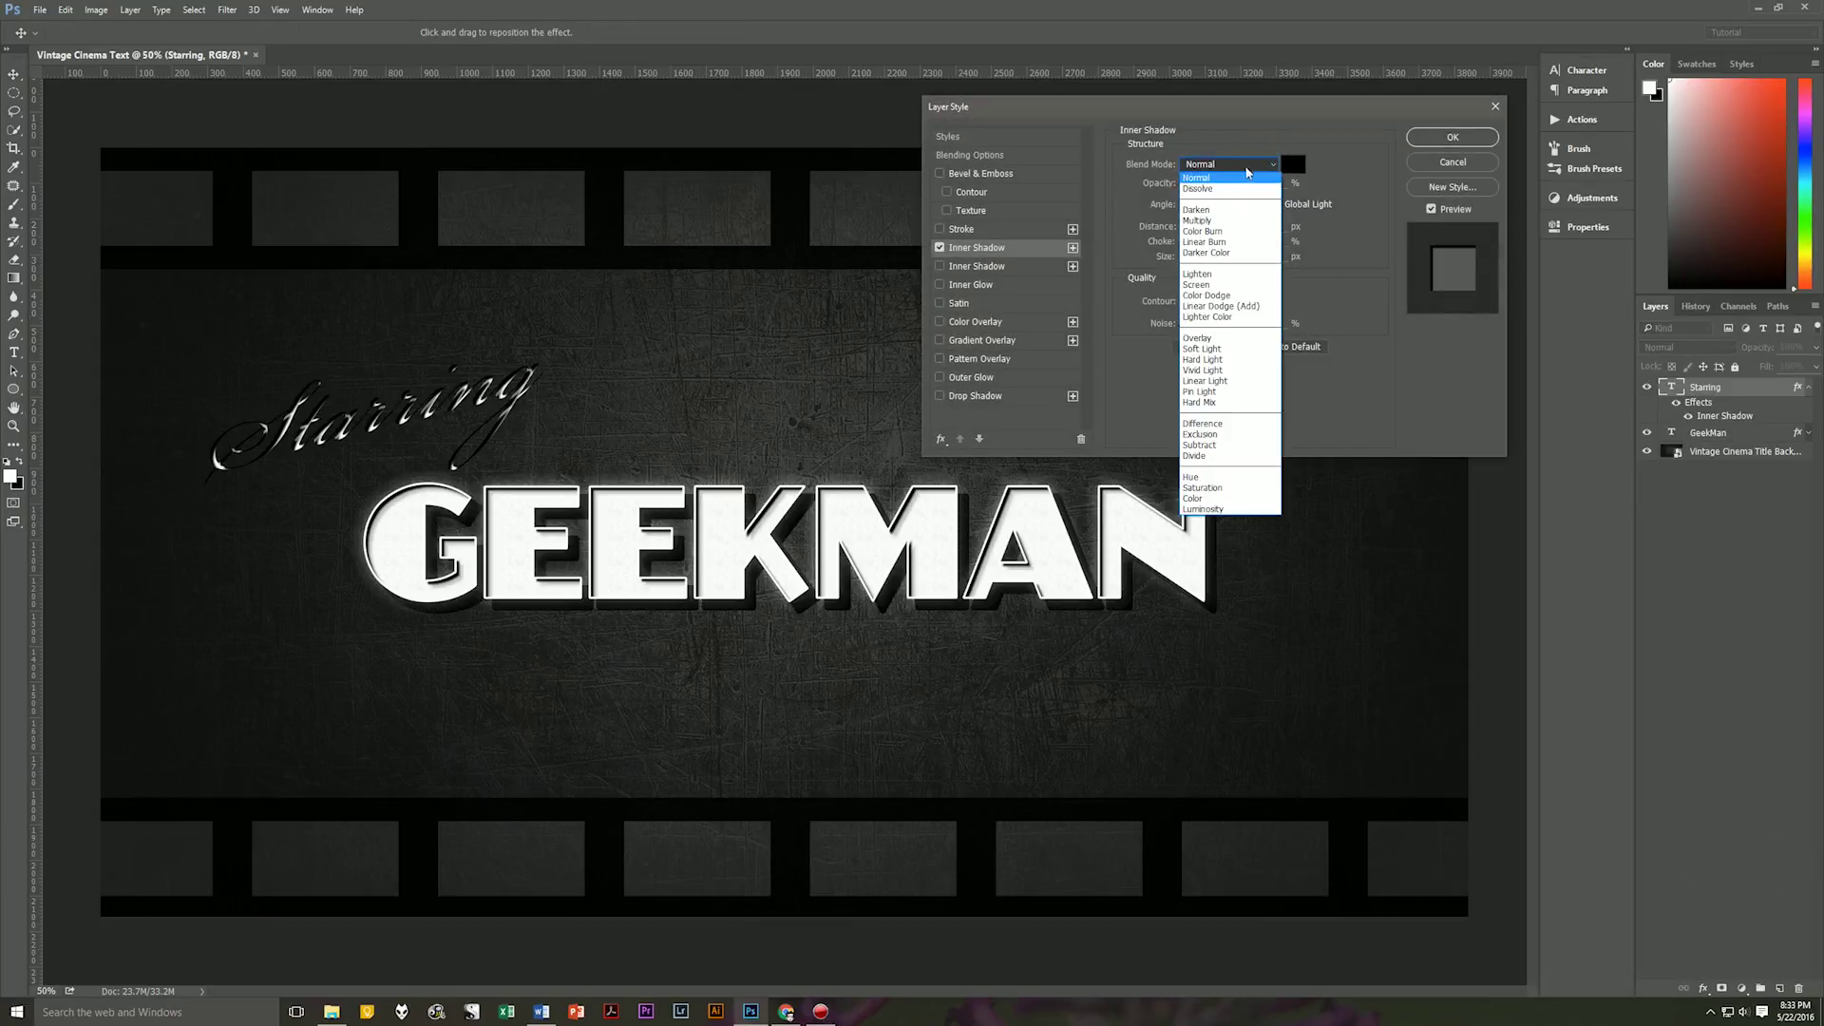
{"action": "left_click", "coordinate": [1241, 221]}
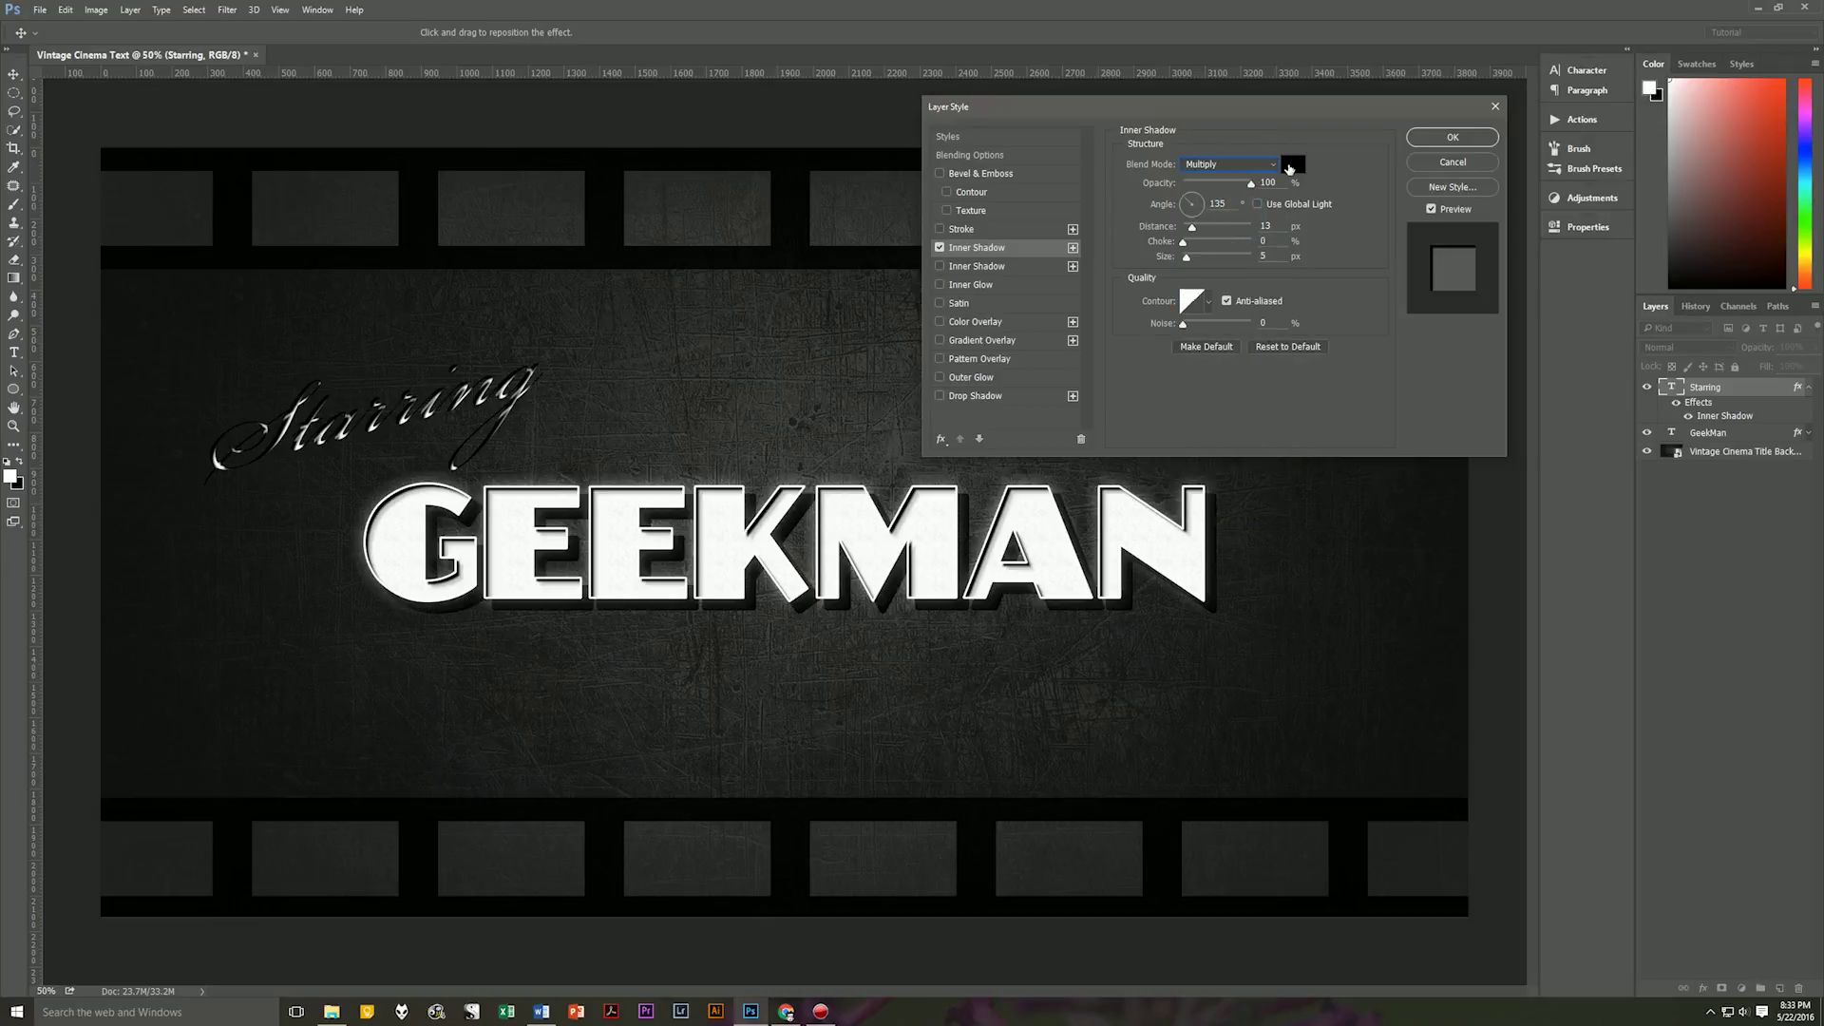
{"action": "left_click", "coordinate": [1291, 165]}
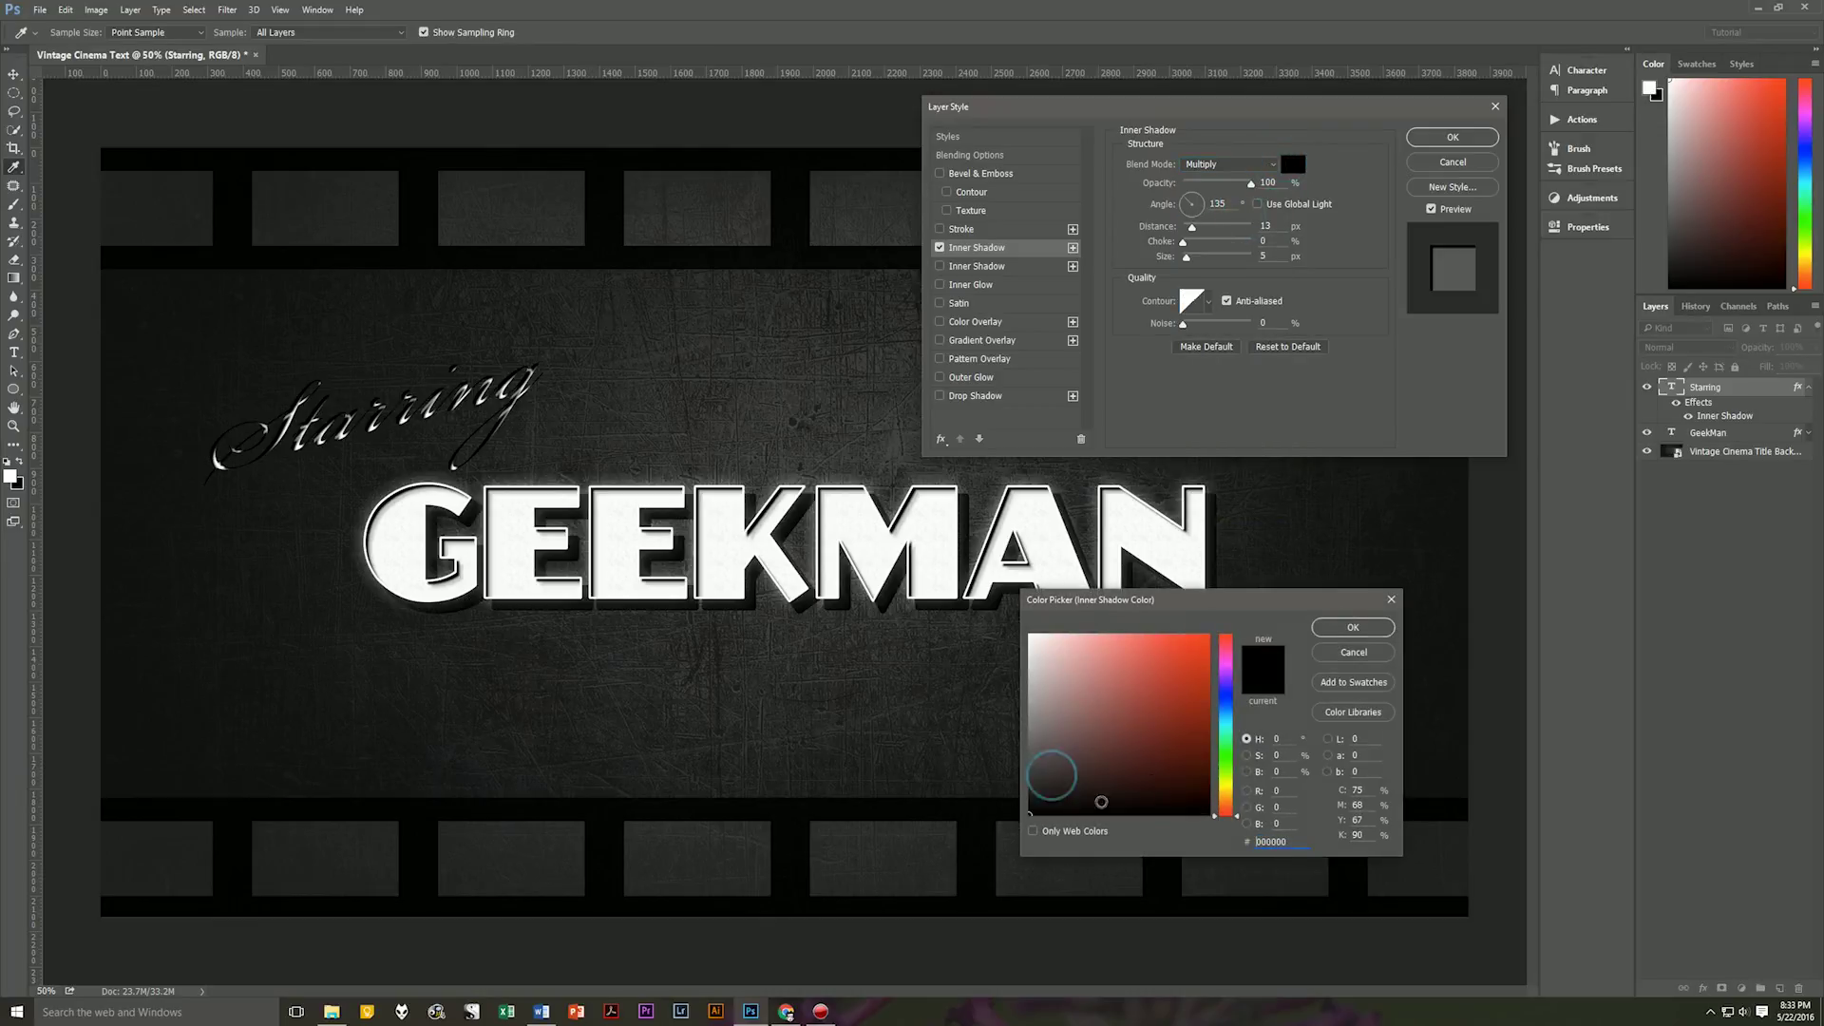
{"action": "left_click", "coordinate": [1353, 627]}
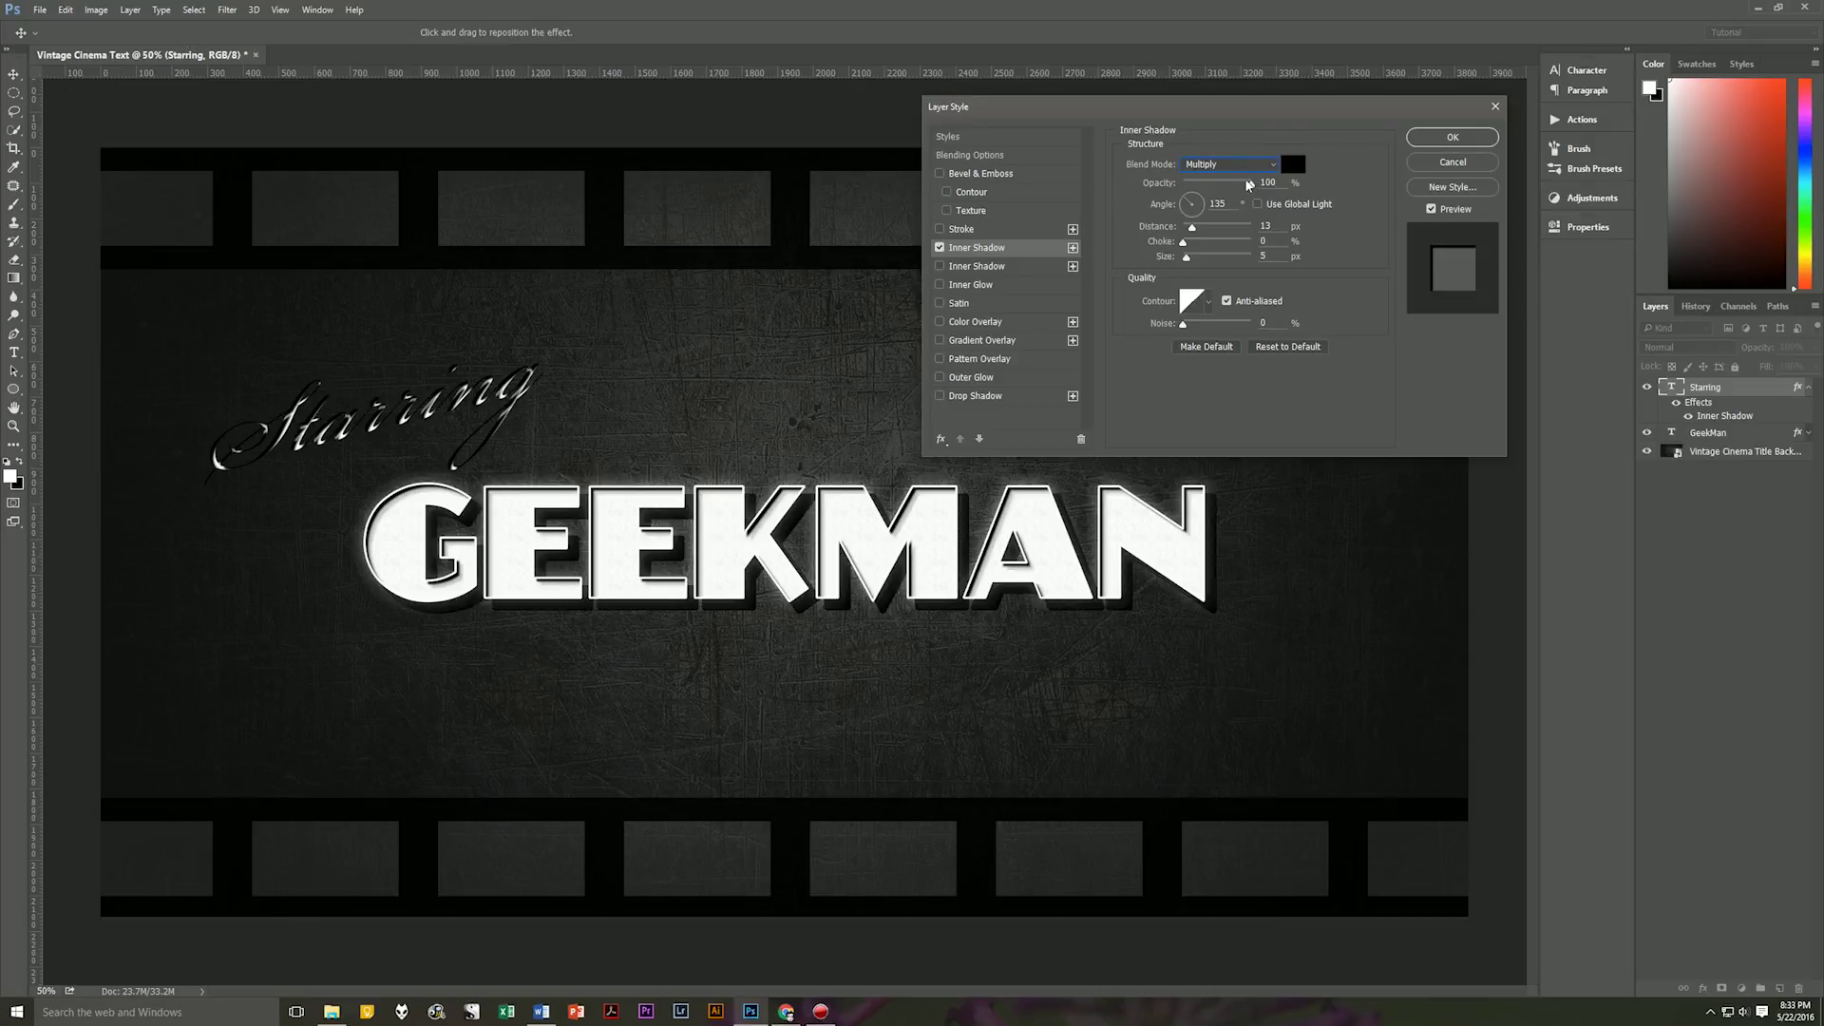
- Set the Starring inner shadow to 53% opacity, -45° angle and 9 px distance, with anti-aliasing turned off
{"action": "key", "text": "Tab"}
{"action": "type", "text": "53"}
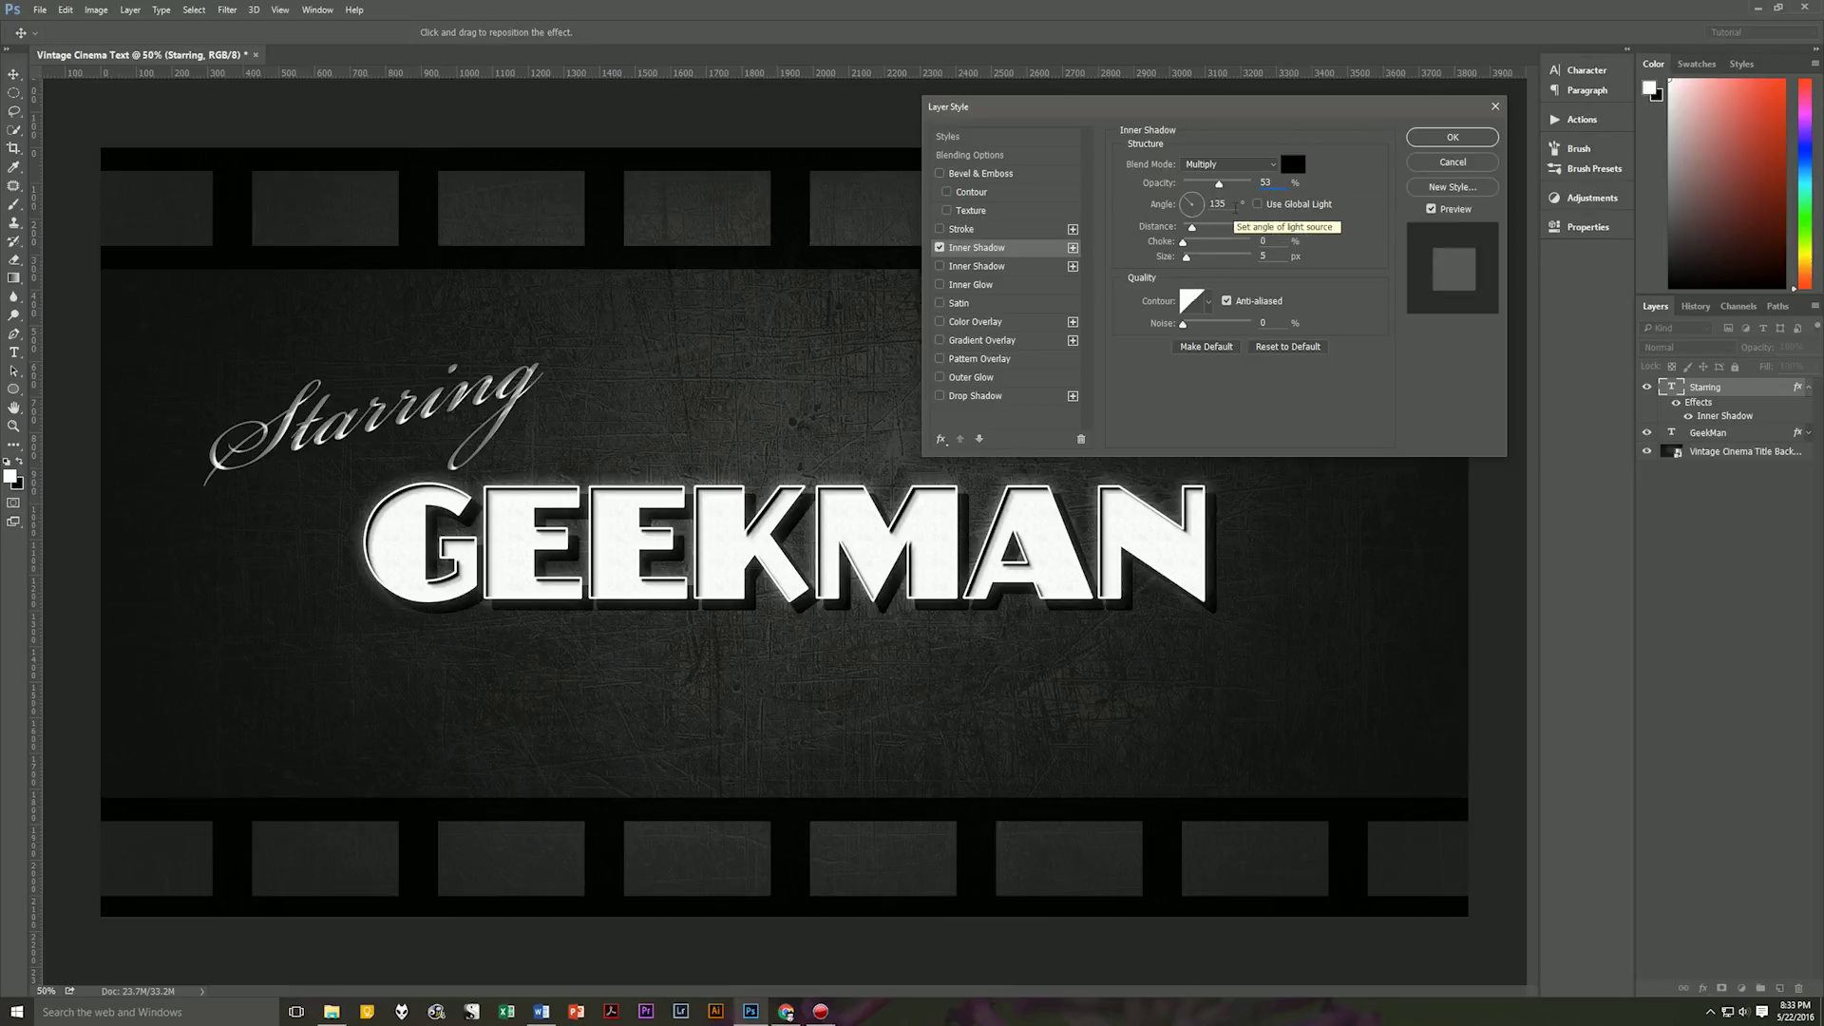
{"action": "key", "text": "Tab"}
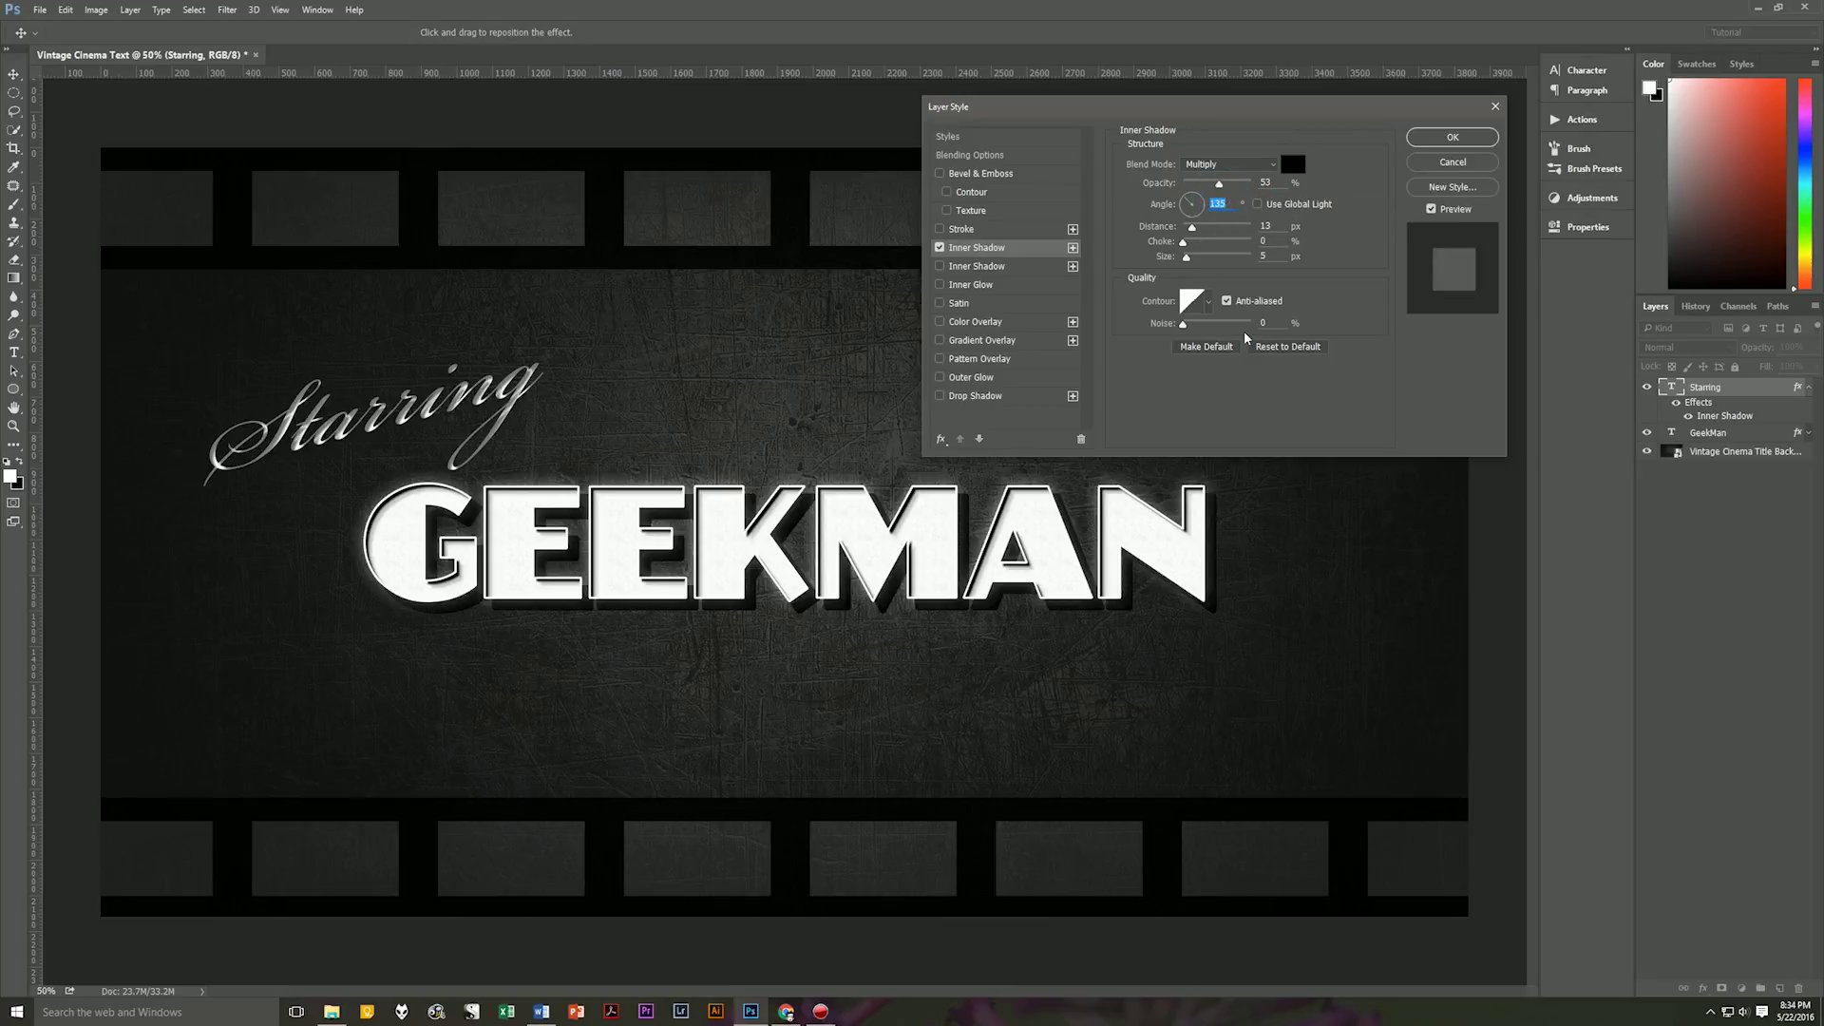
{"action": "type", "text": "-45"}
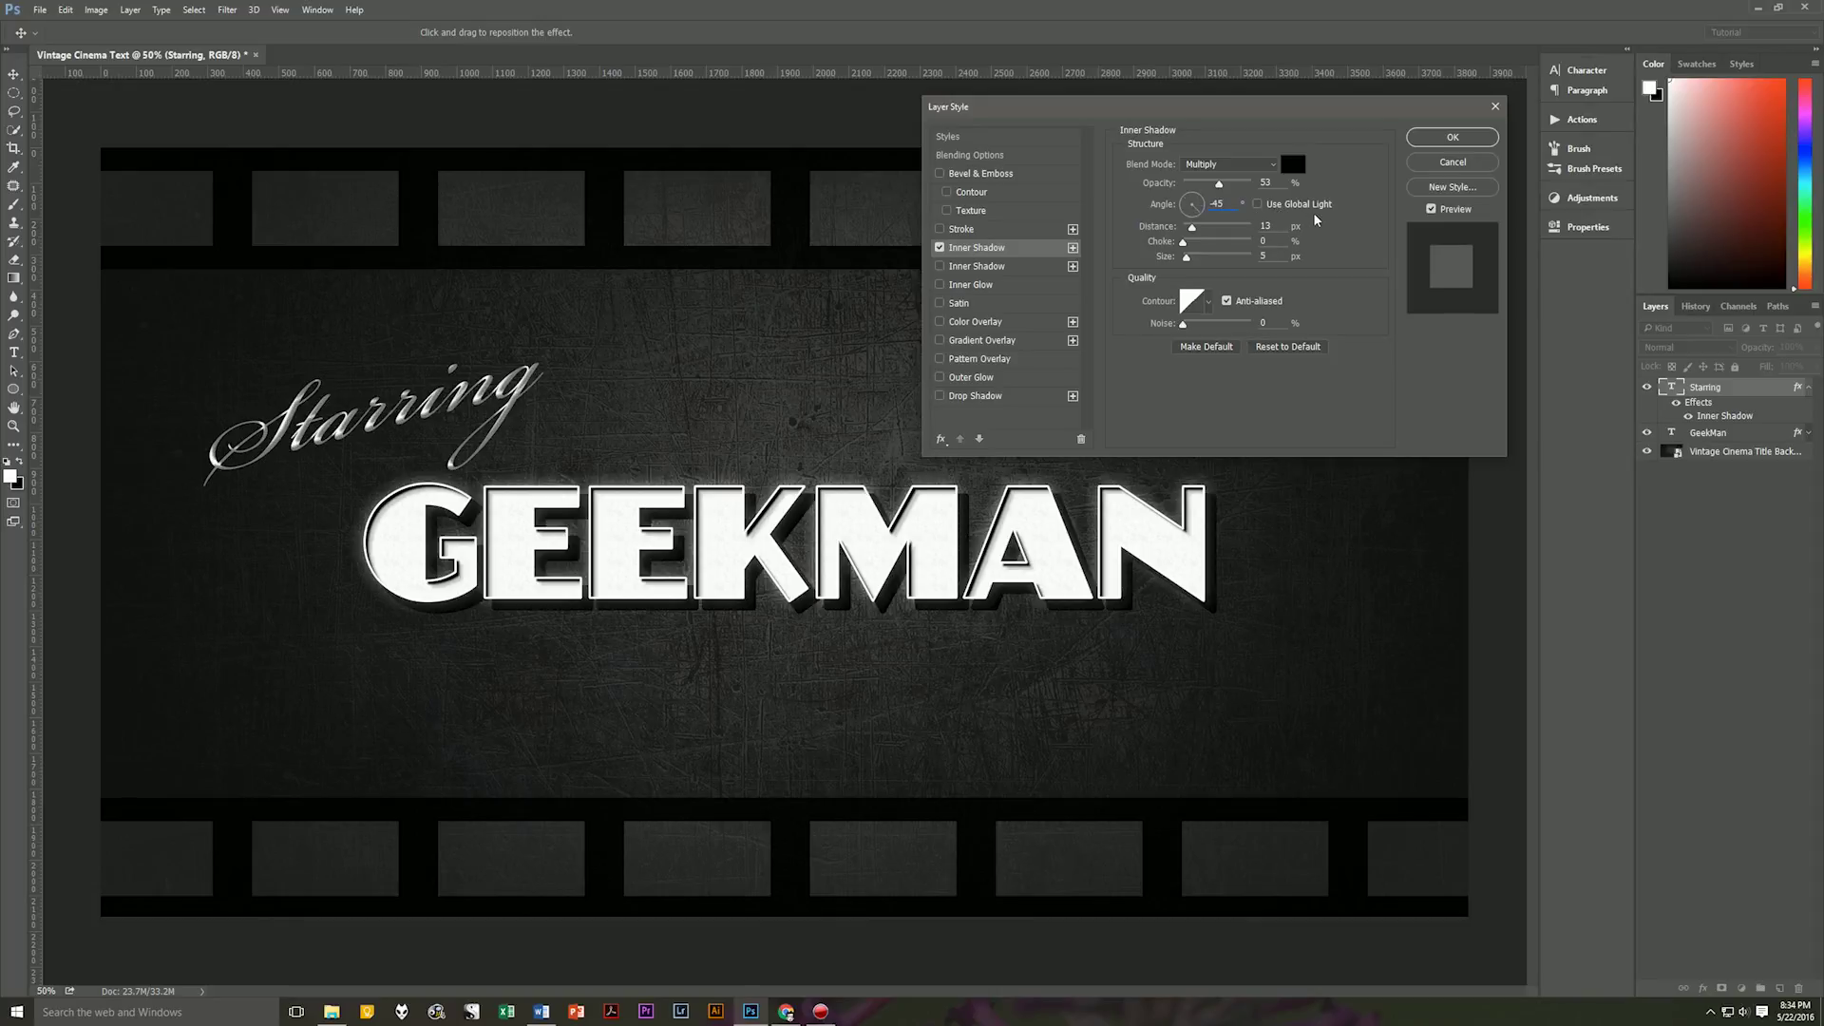
{"action": "double_click", "coordinate": [1274, 226]}
{"action": "type", "text": "9"}
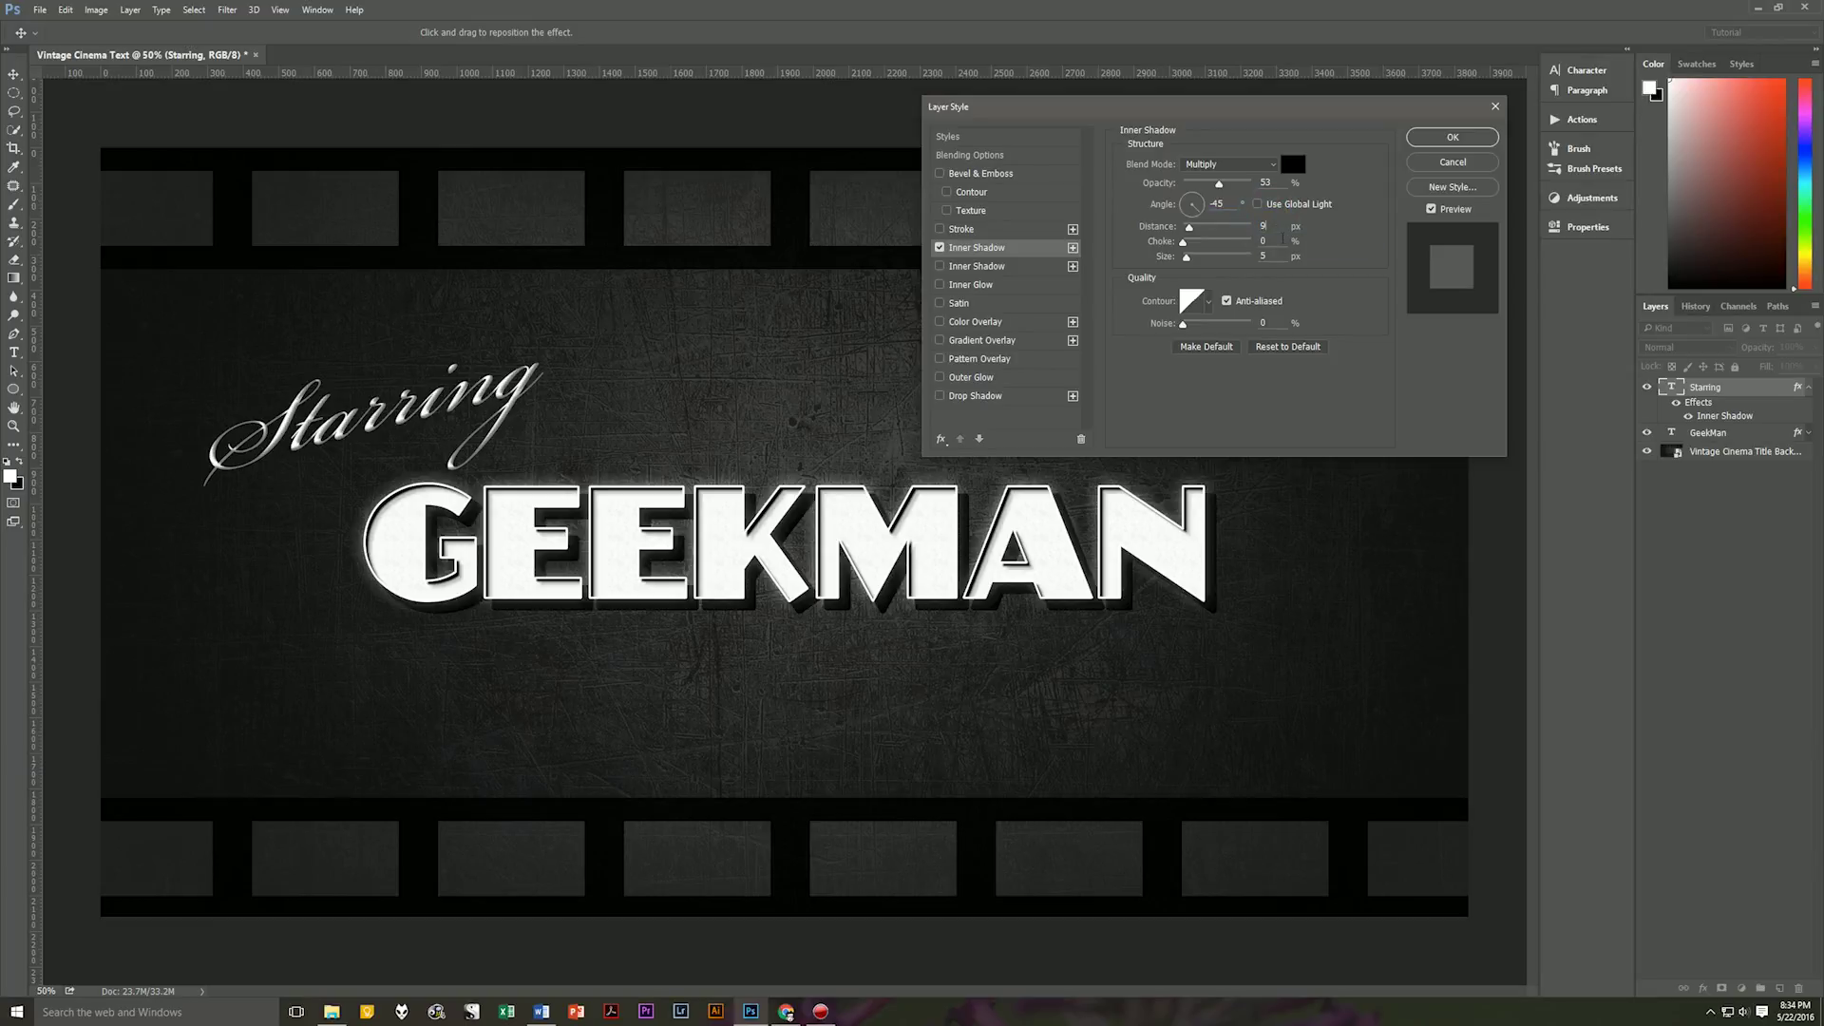
{"action": "left_click", "coordinate": [1270, 253]}
{"action": "left_click", "coordinate": [1226, 303]}
- Add a Color Overlay effect to the Starring layer using the light grey colour dddddd
{"action": "left_click", "coordinate": [985, 323]}
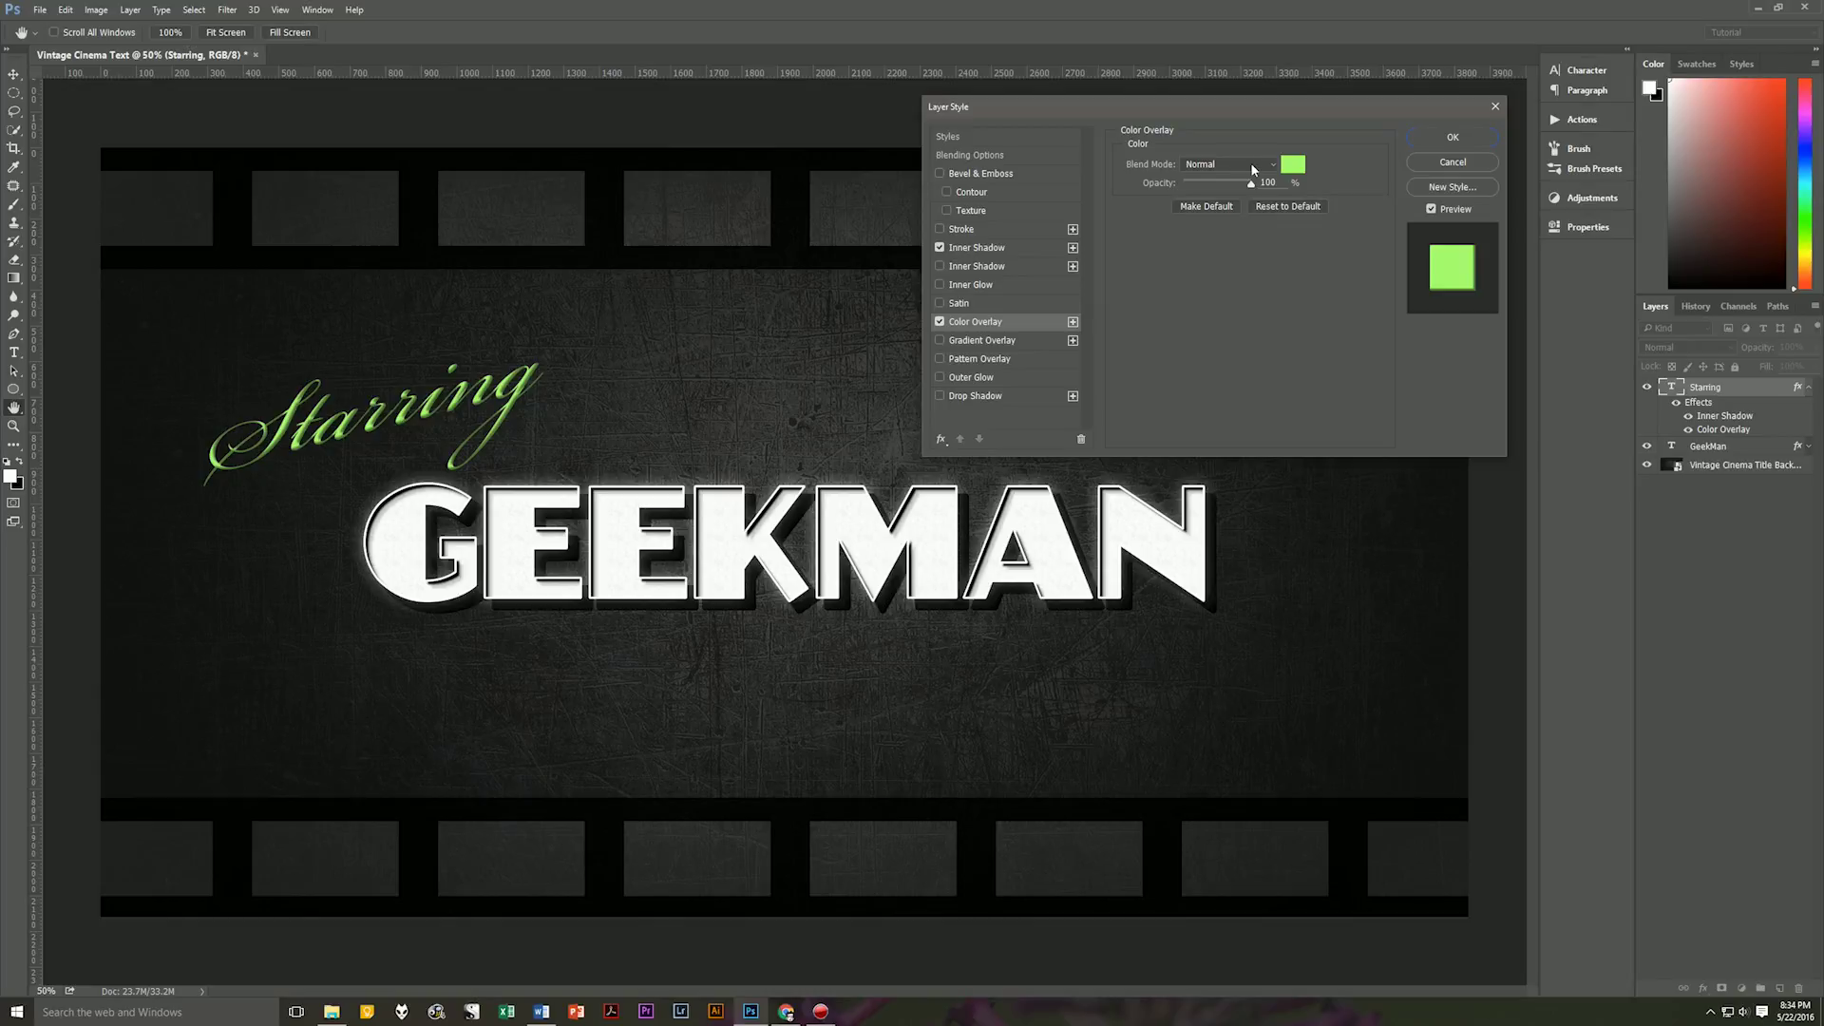
{"action": "left_click", "coordinate": [1294, 165]}
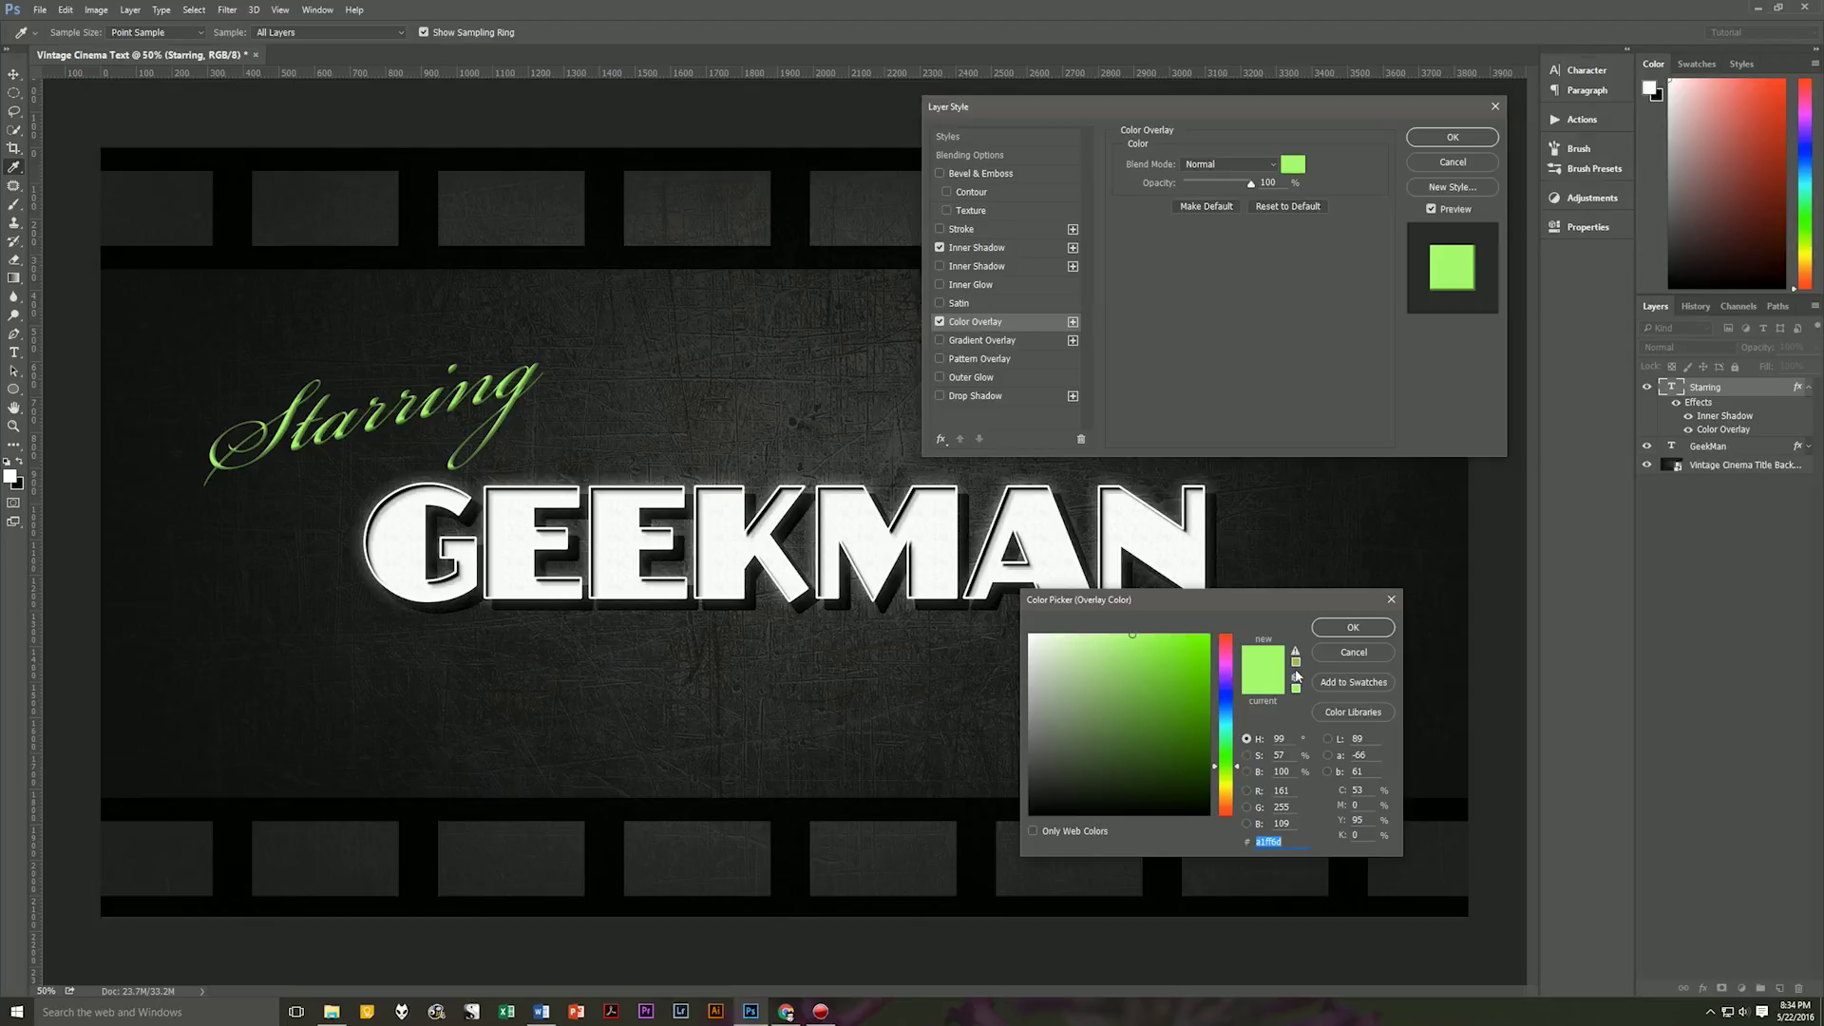
{"action": "type", "text": "dddd"}
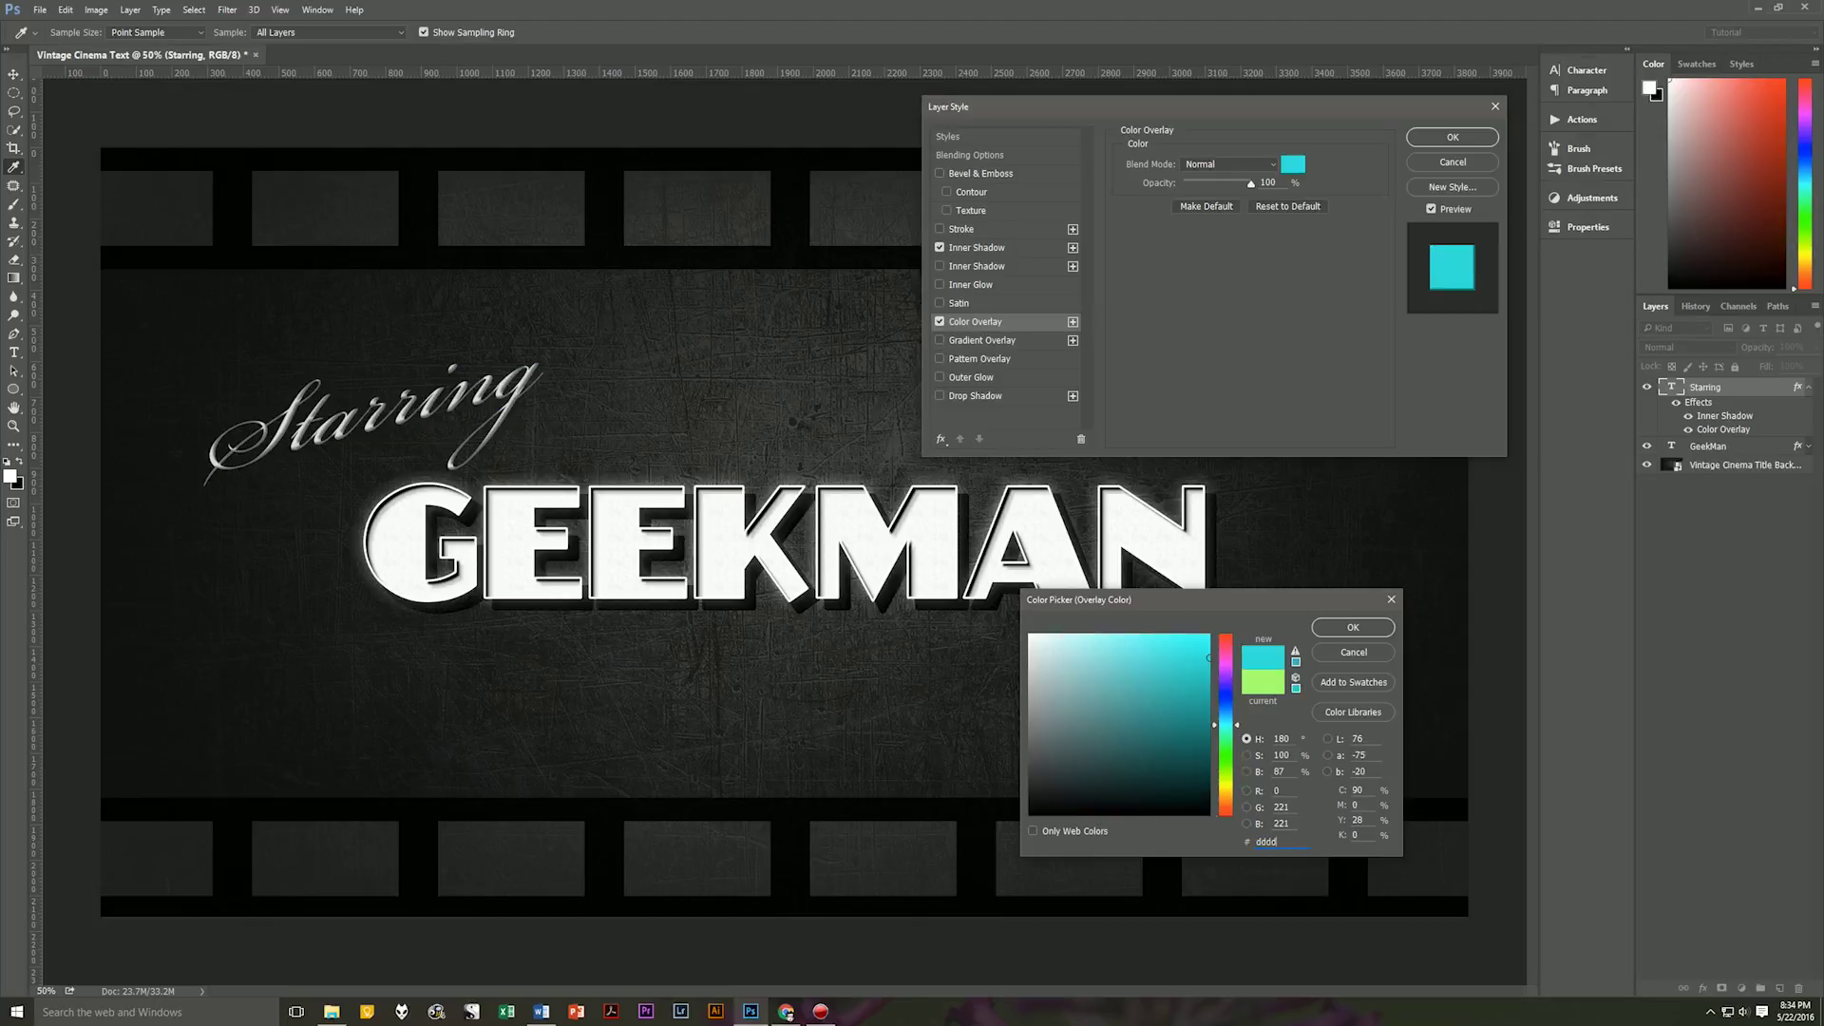
{"action": "type", "text": "dd"}
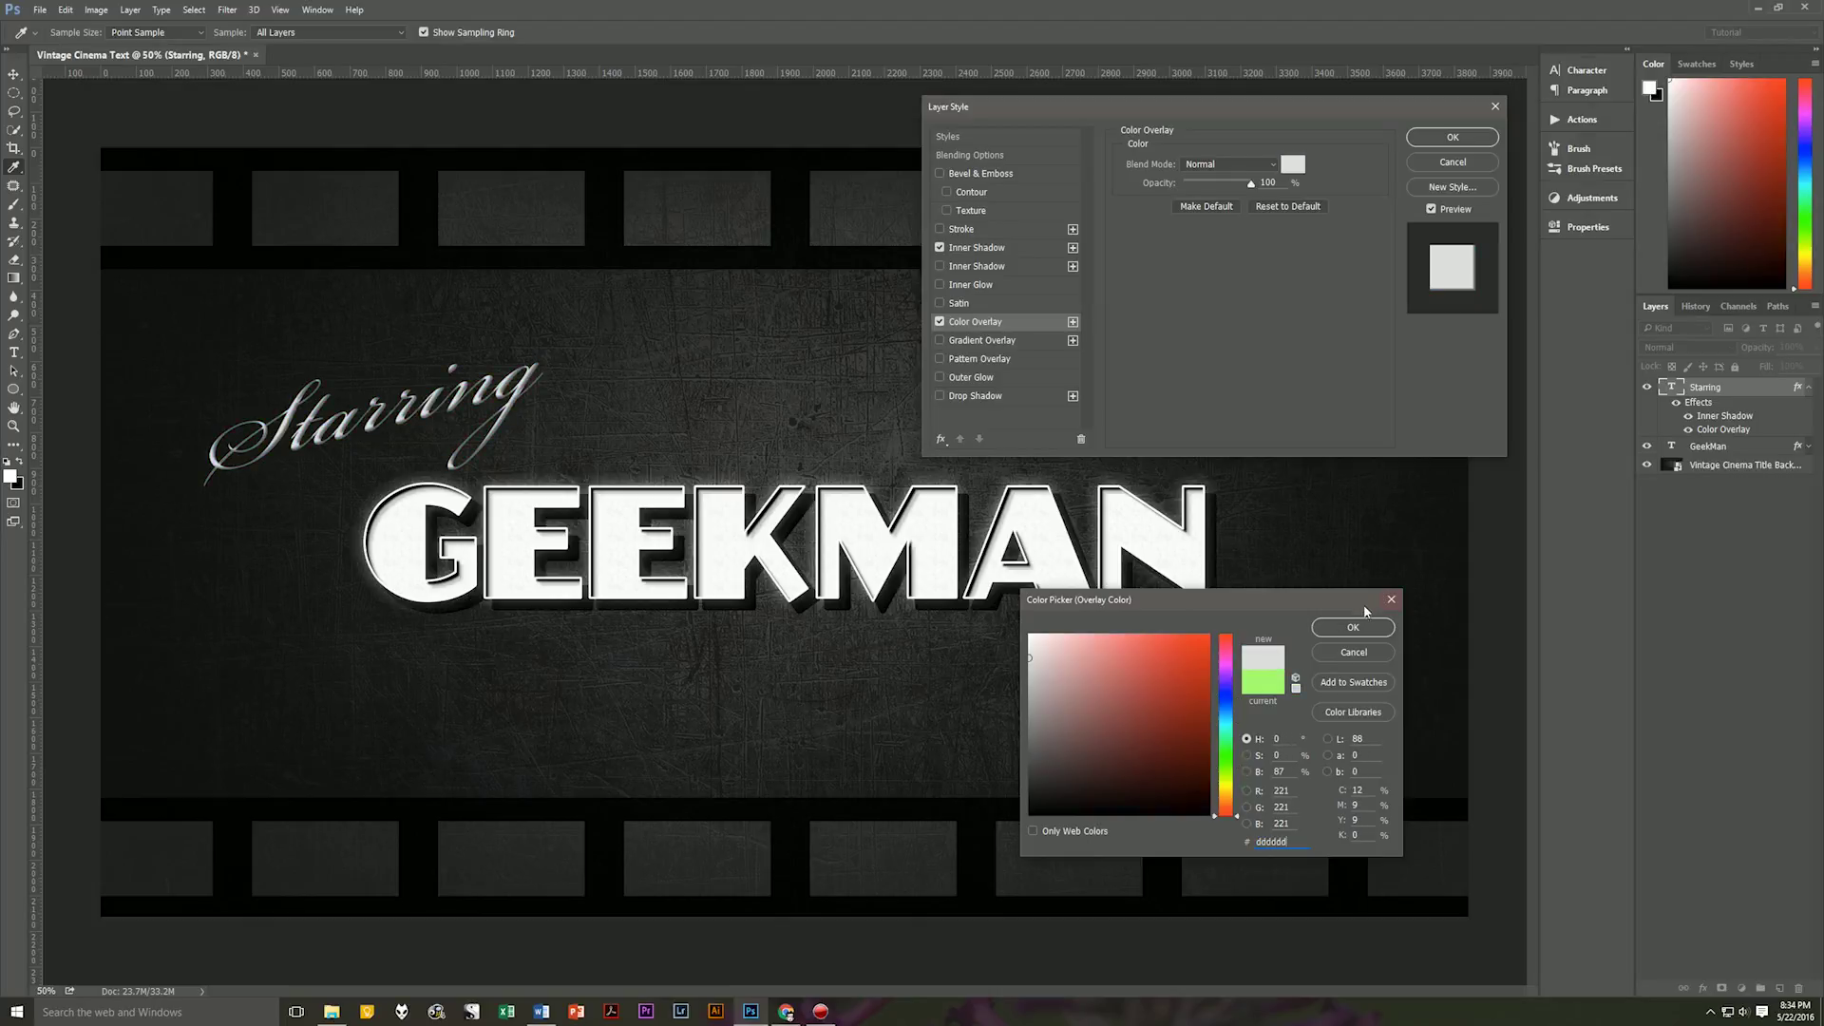
{"action": "left_click", "coordinate": [1360, 628]}
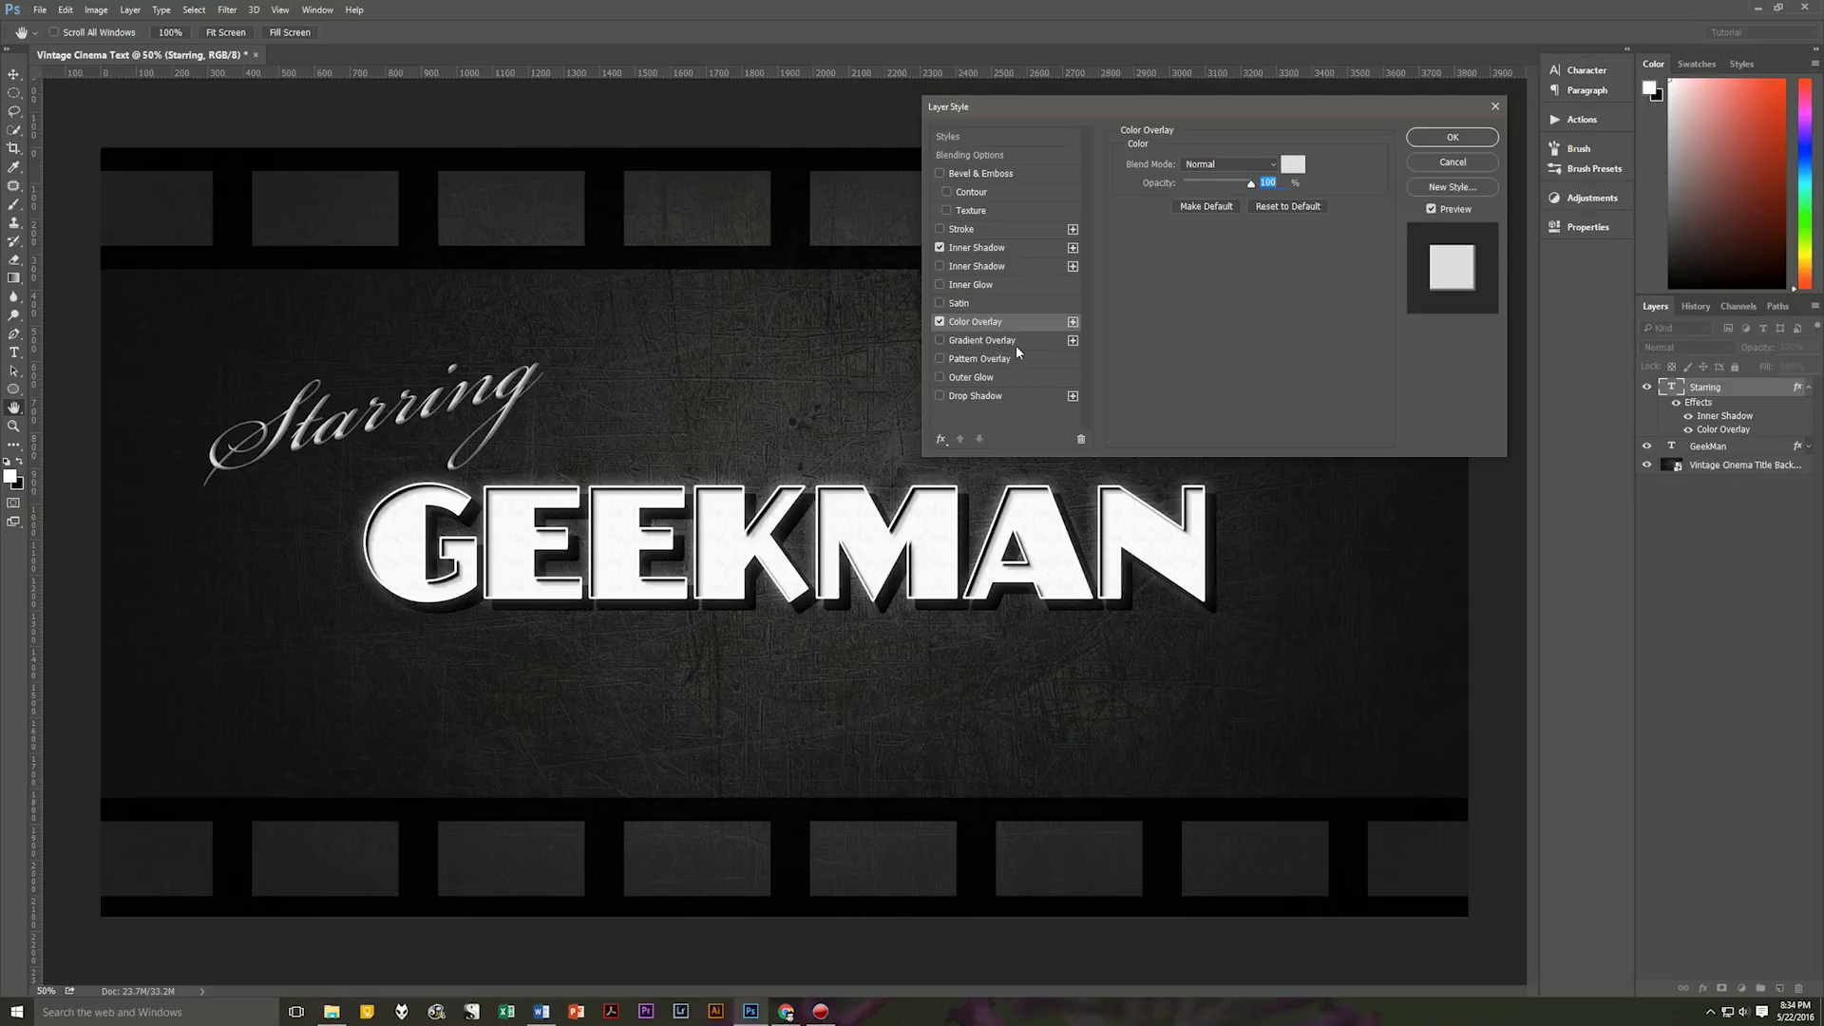
- Add a Drop Shadow effect to the Starring layer with the Normal blend mode and black as its colour
{"action": "left_click", "coordinate": [1013, 393]}
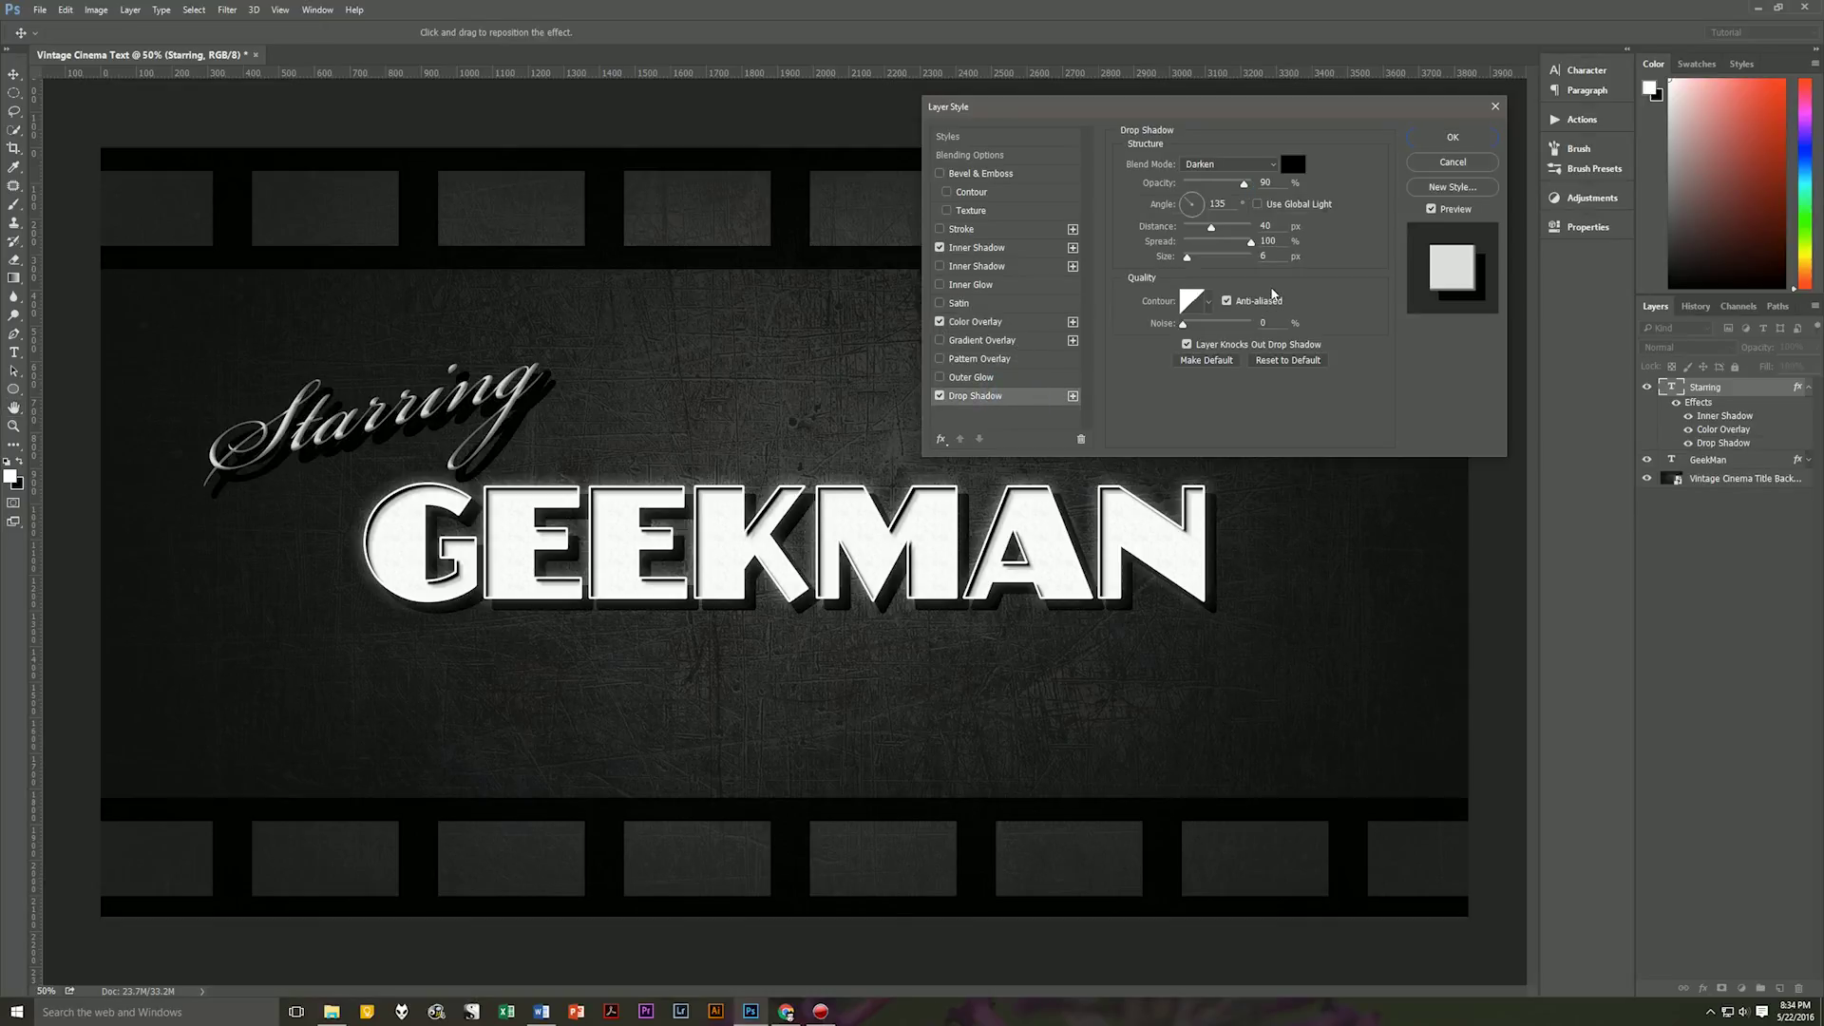
{"action": "left_click", "coordinate": [1255, 168]}
{"action": "left_click", "coordinate": [1242, 175]}
{"action": "left_click", "coordinate": [1296, 165]}
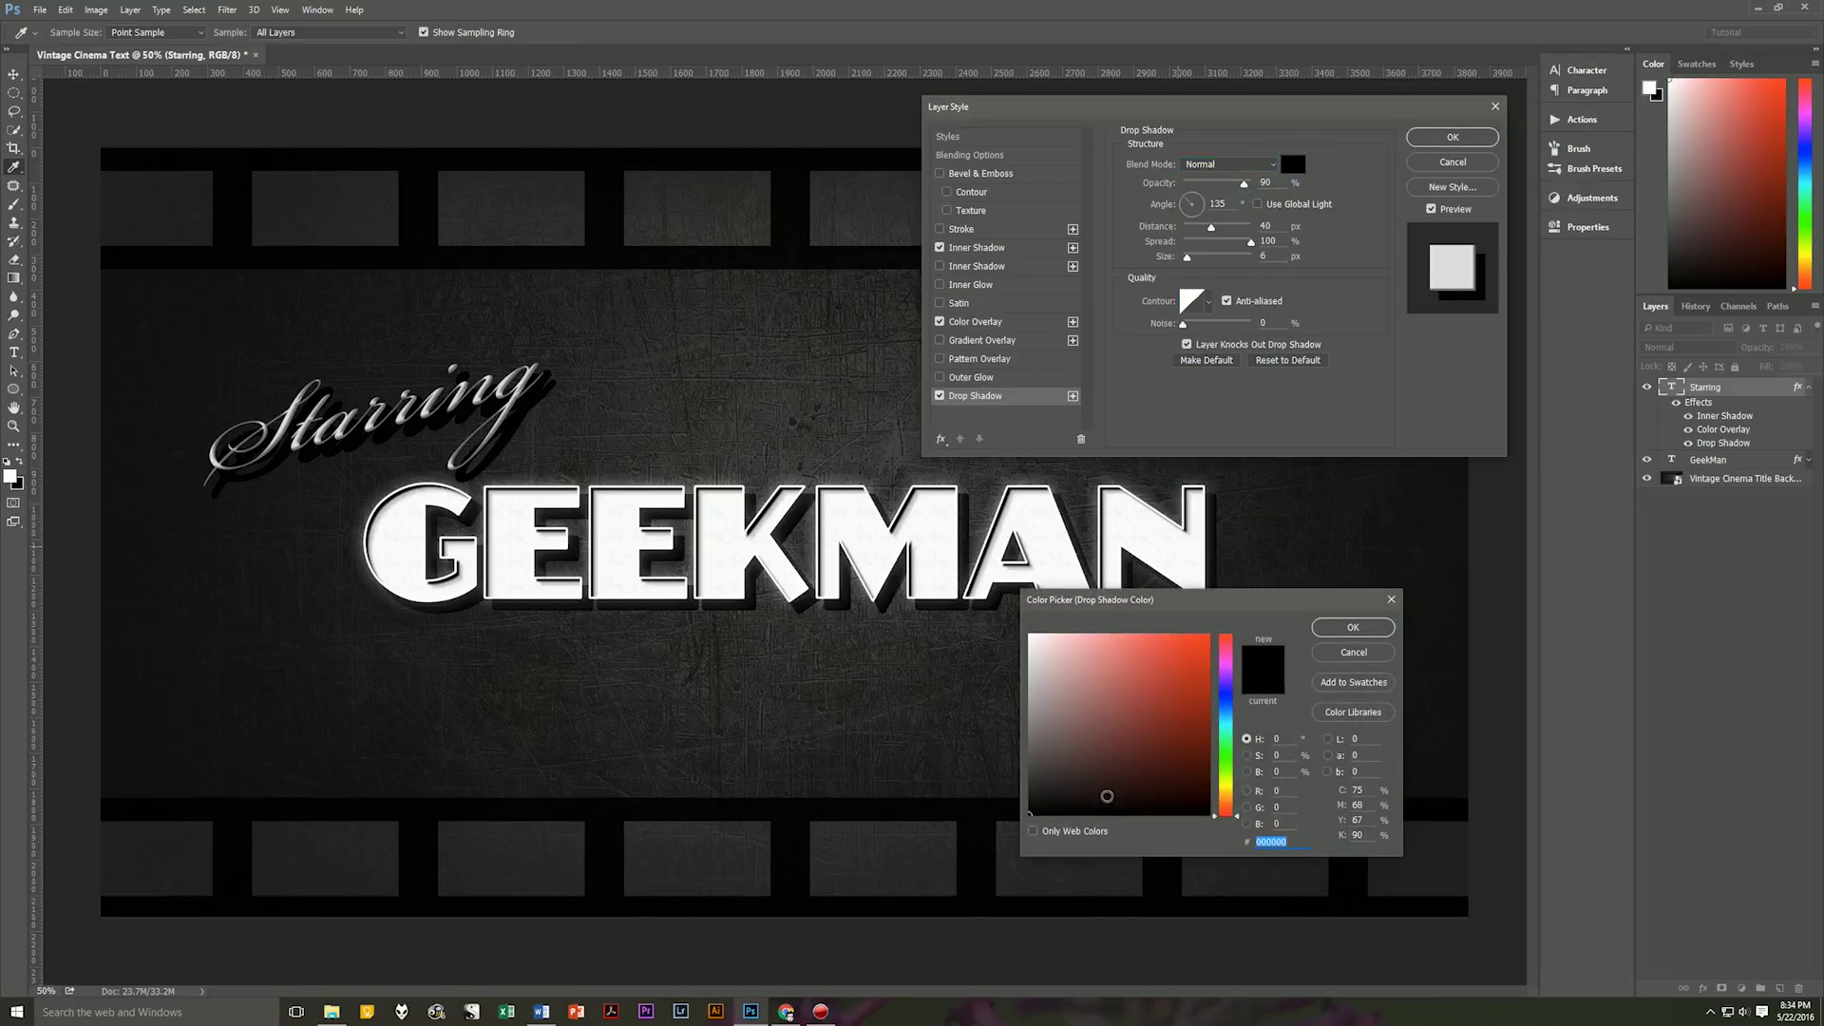
{"action": "left_click", "coordinate": [1340, 627]}
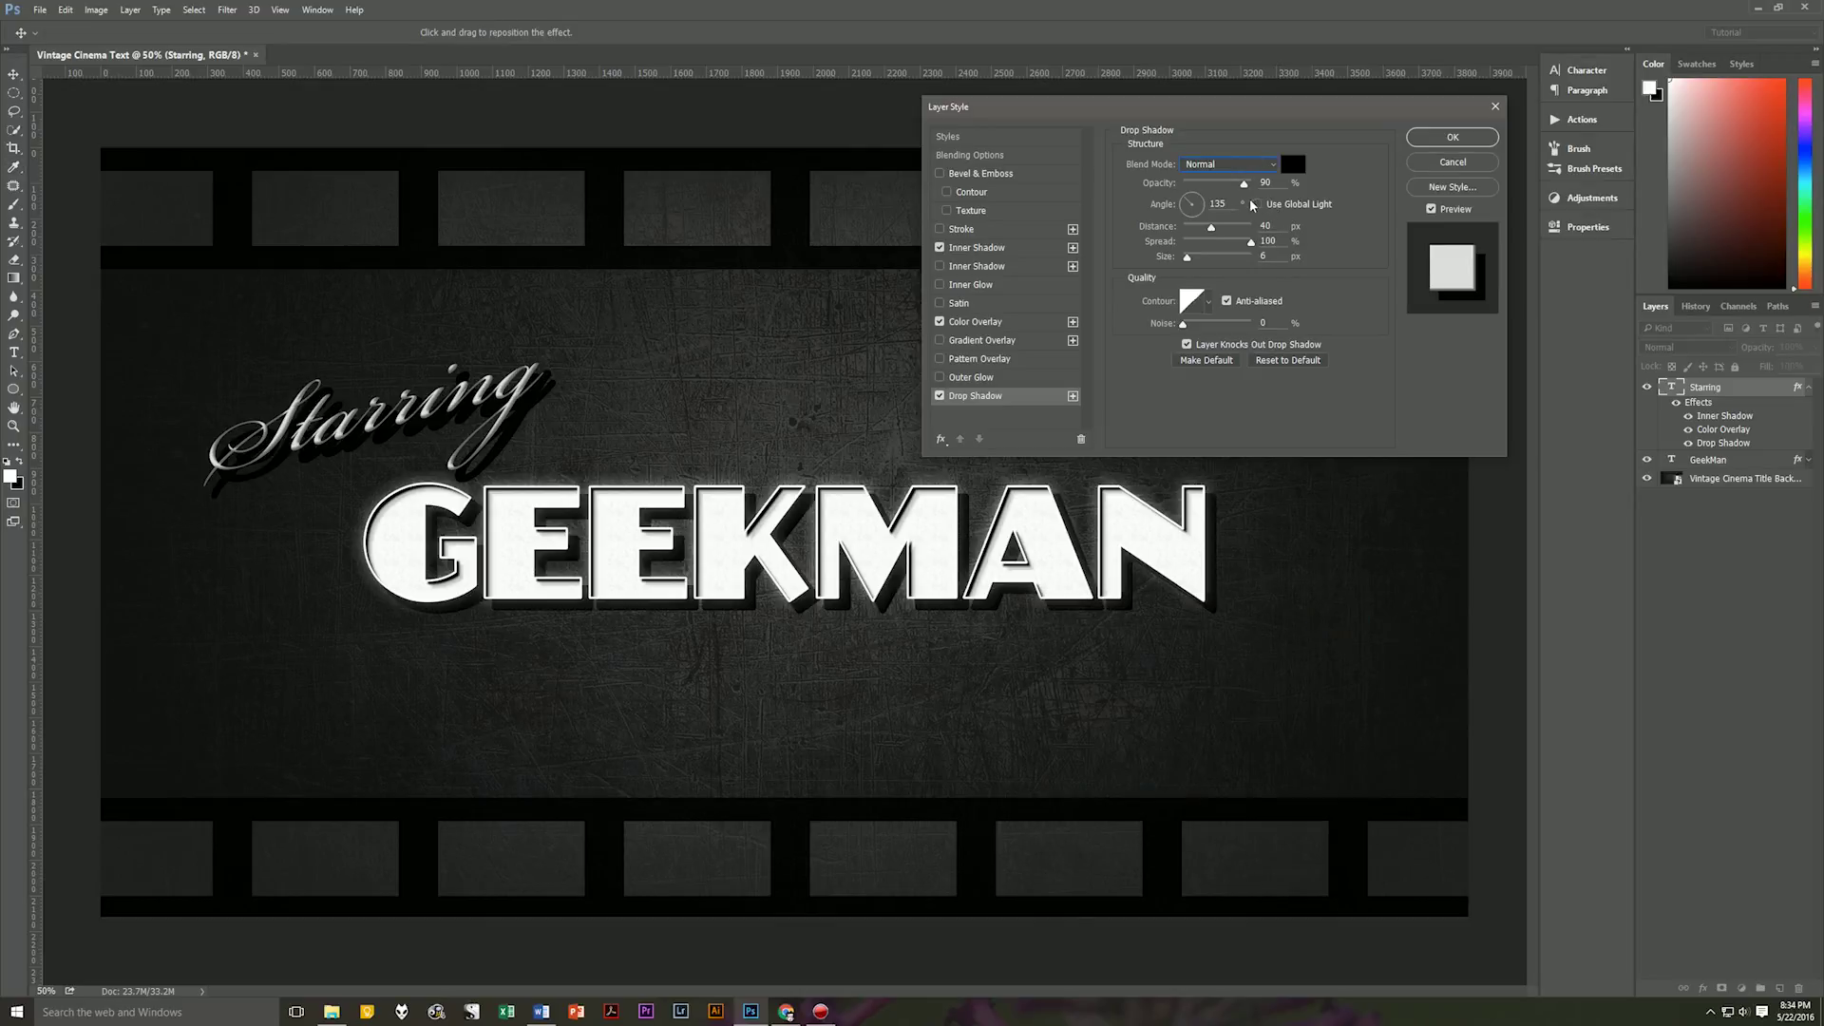
- Set the Starring drop shadow to 100% opacity, 45° angle and 16 px distance
{"action": "left_click_drag", "start_coordinate": [1245, 186], "coordinate": [1253, 183]}
{"action": "left_click", "coordinate": [1217, 204]}
{"action": "type", "text": "45"}
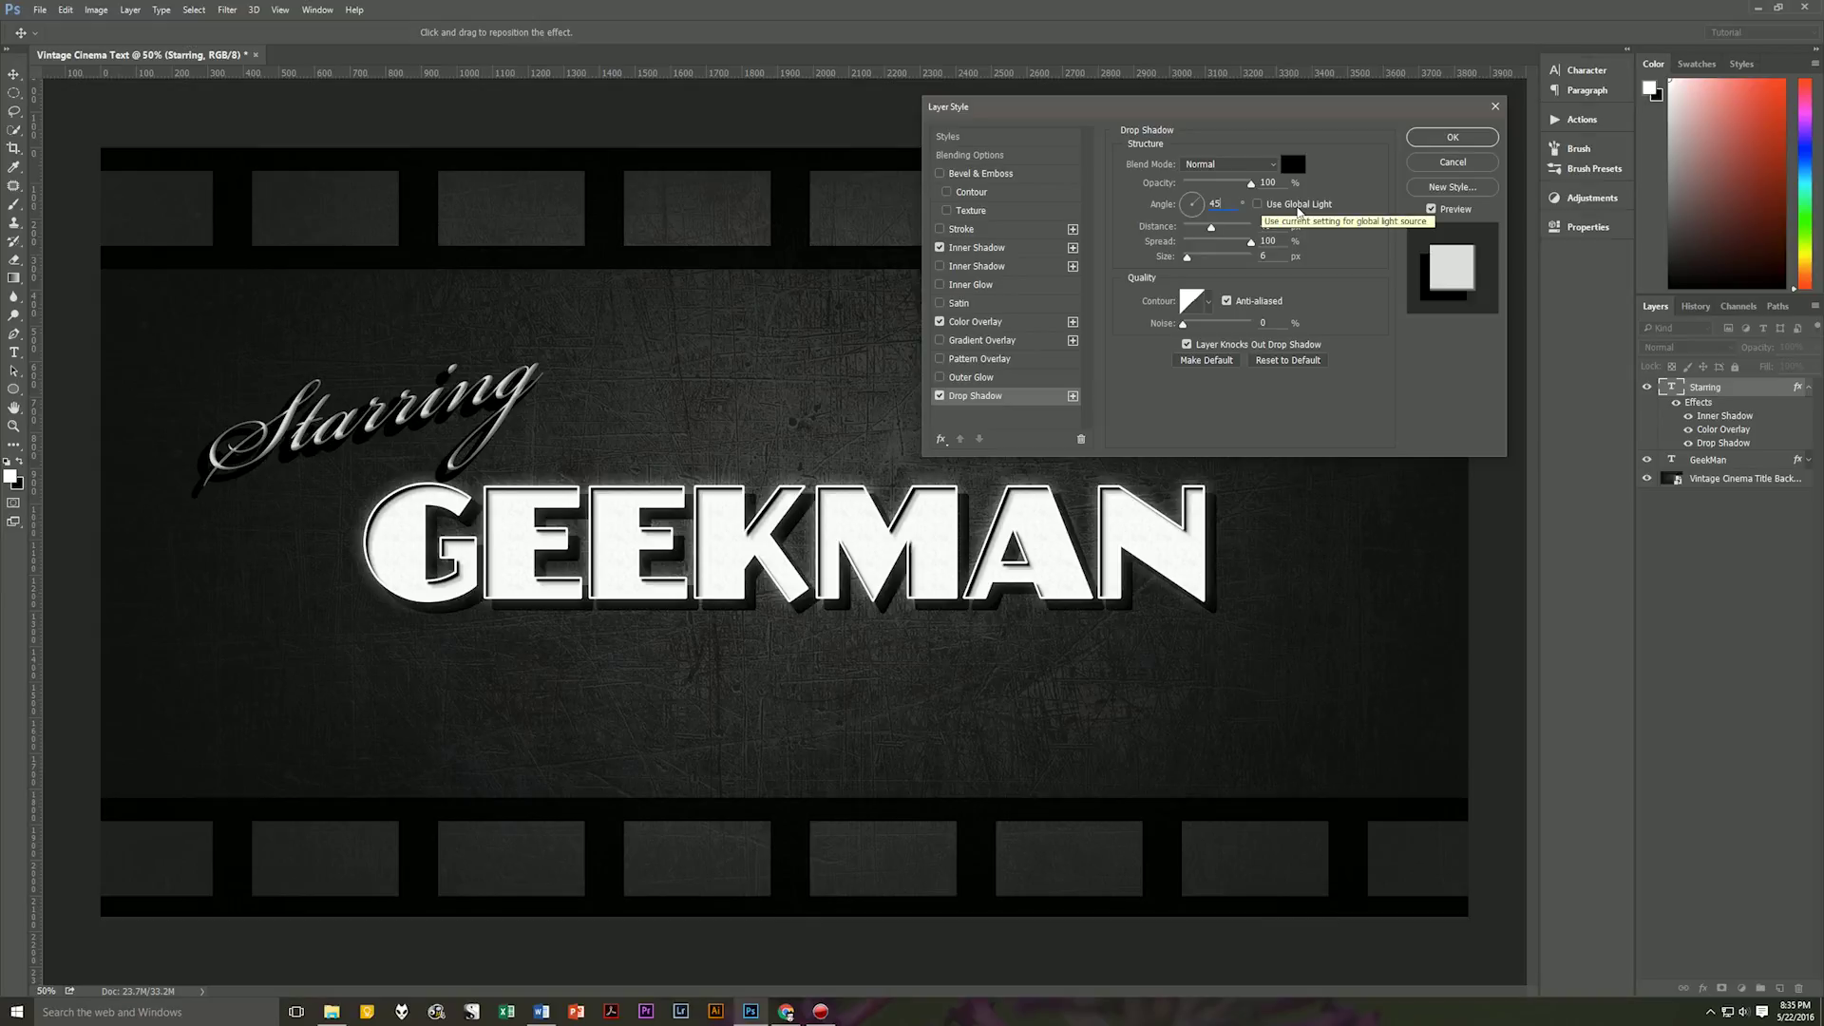
{"action": "double_click", "coordinate": [1263, 226]}
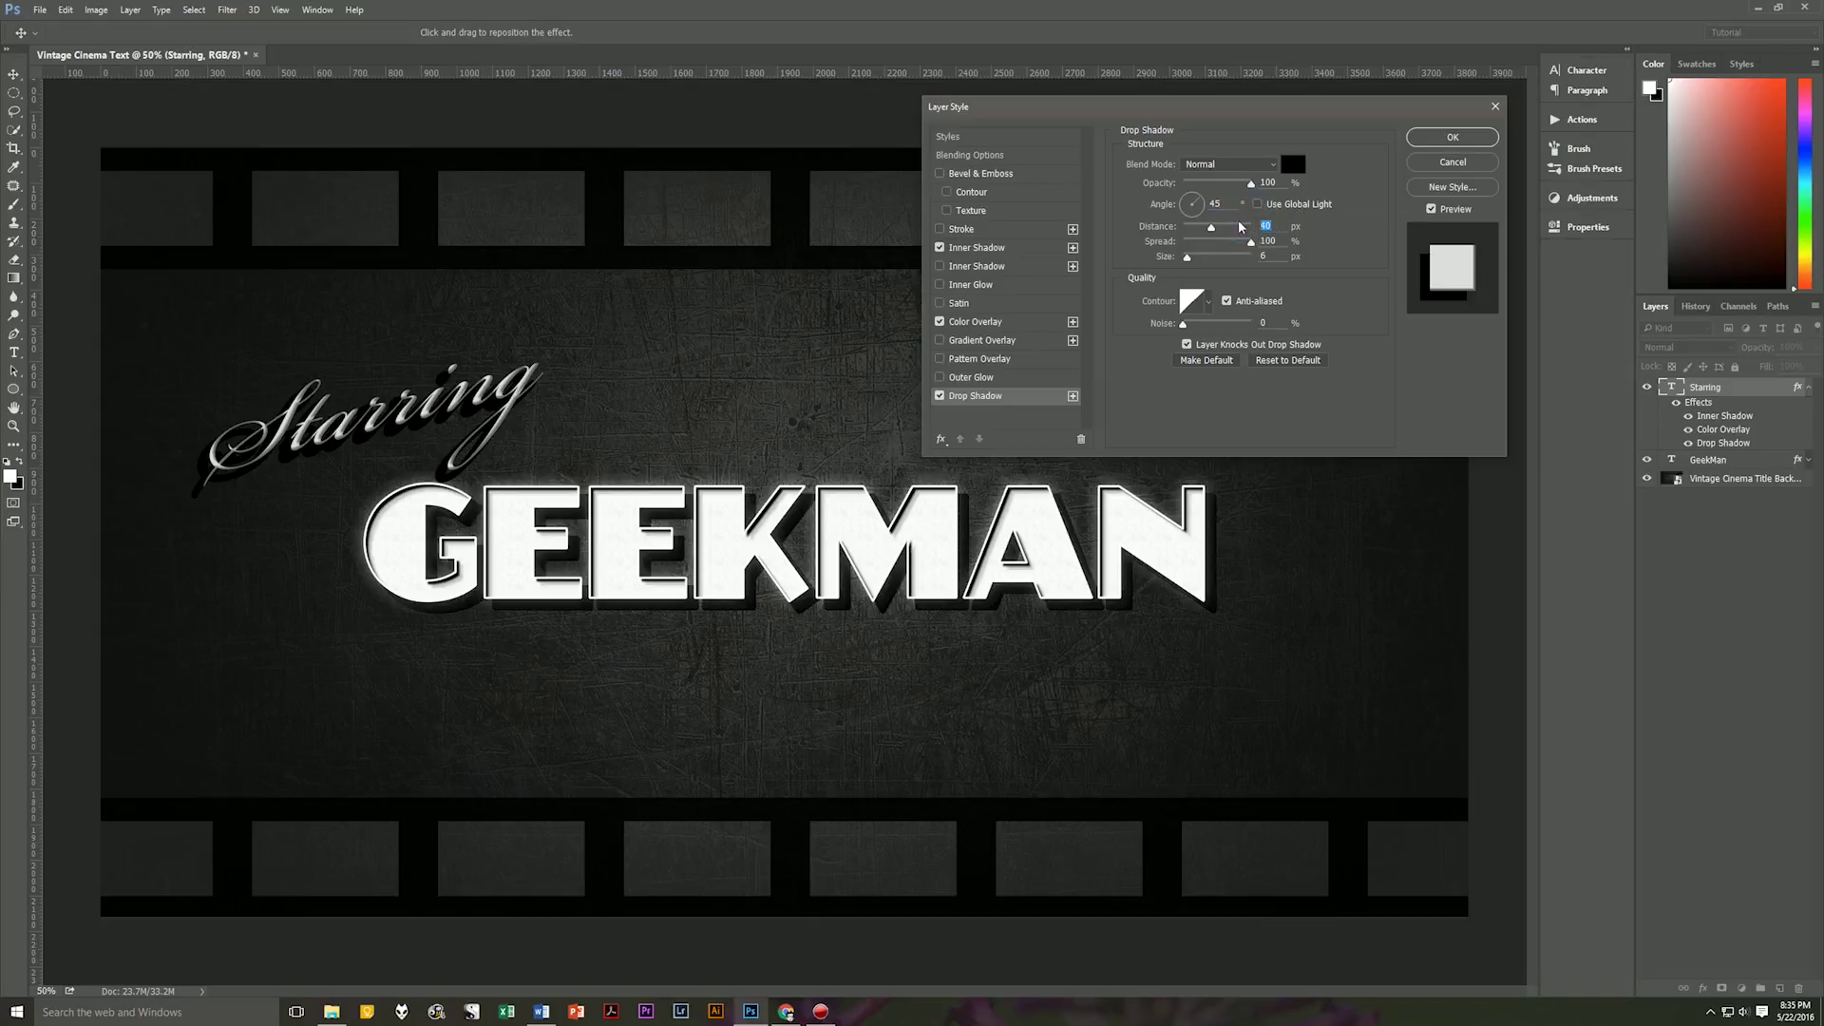
{"action": "type", "text": "16"}
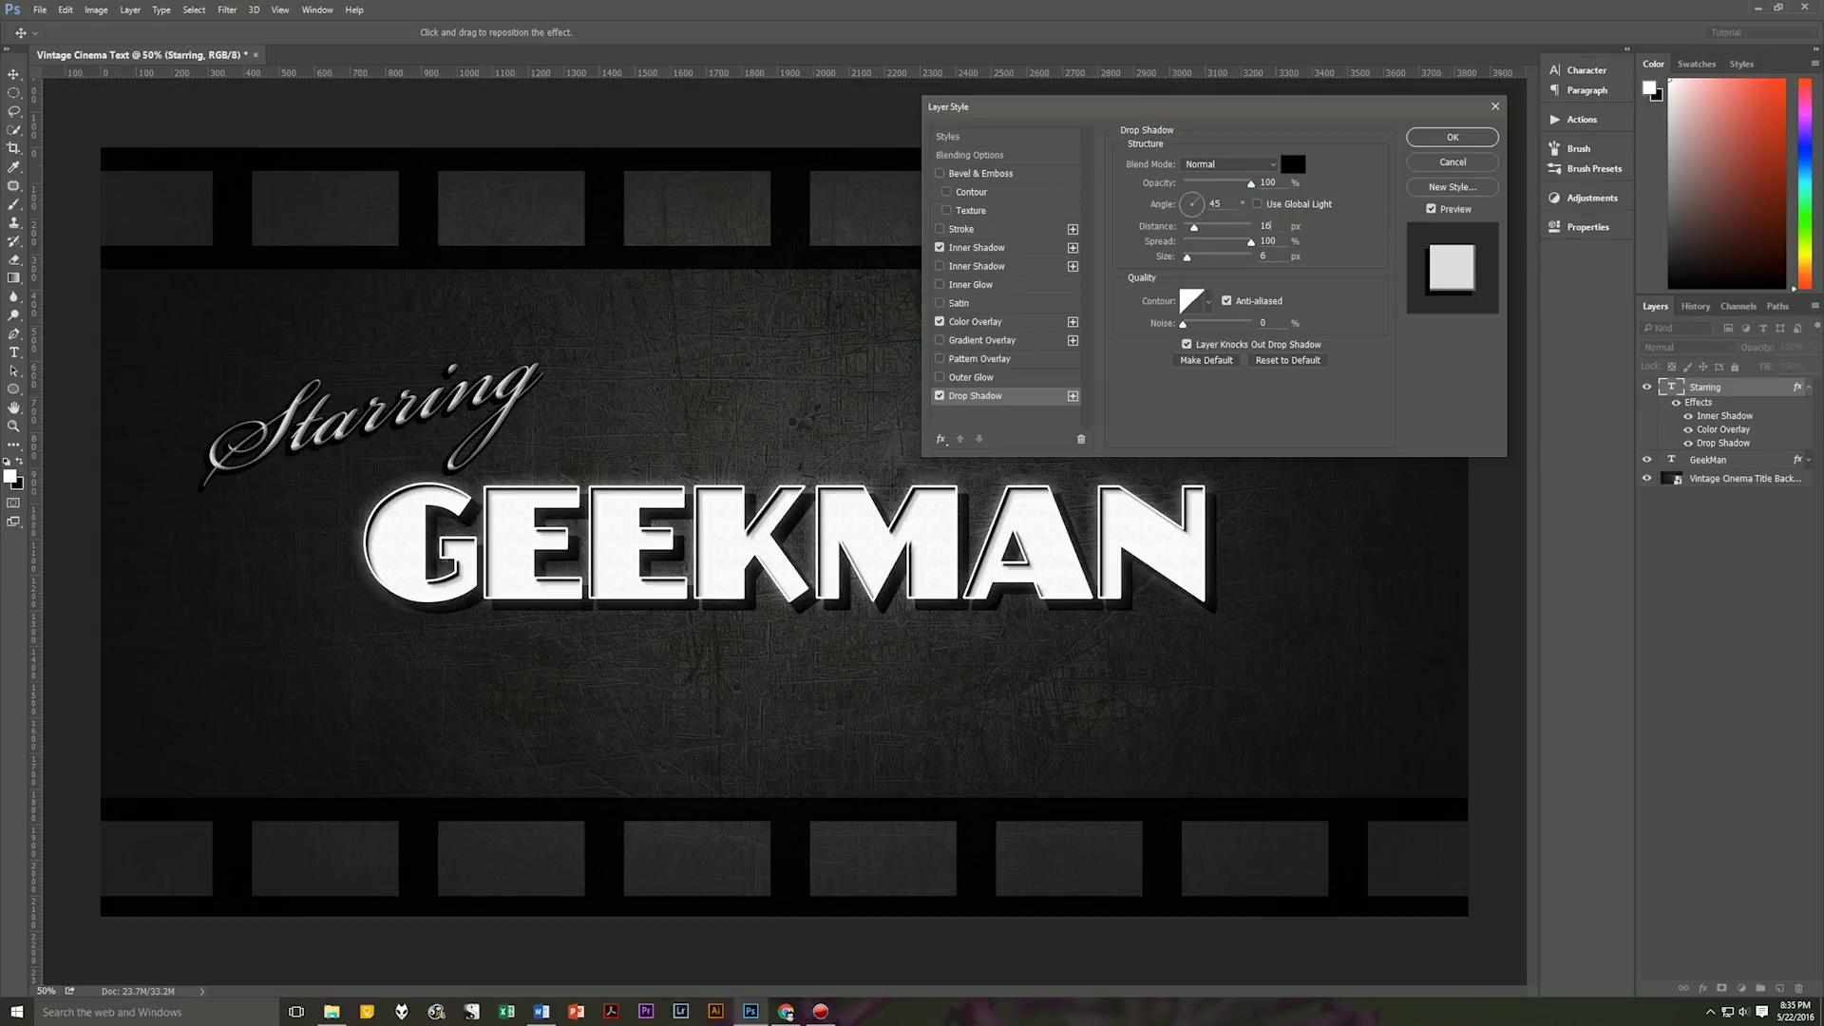
- Set the drop shadow's spread to 5% and size to 20 px, turn off its anti-aliasing, and apply the layer style
{"action": "double_click", "coordinate": [1271, 238]}
{"action": "type", "text": "5"}
{"action": "double_click", "coordinate": [1266, 254]}
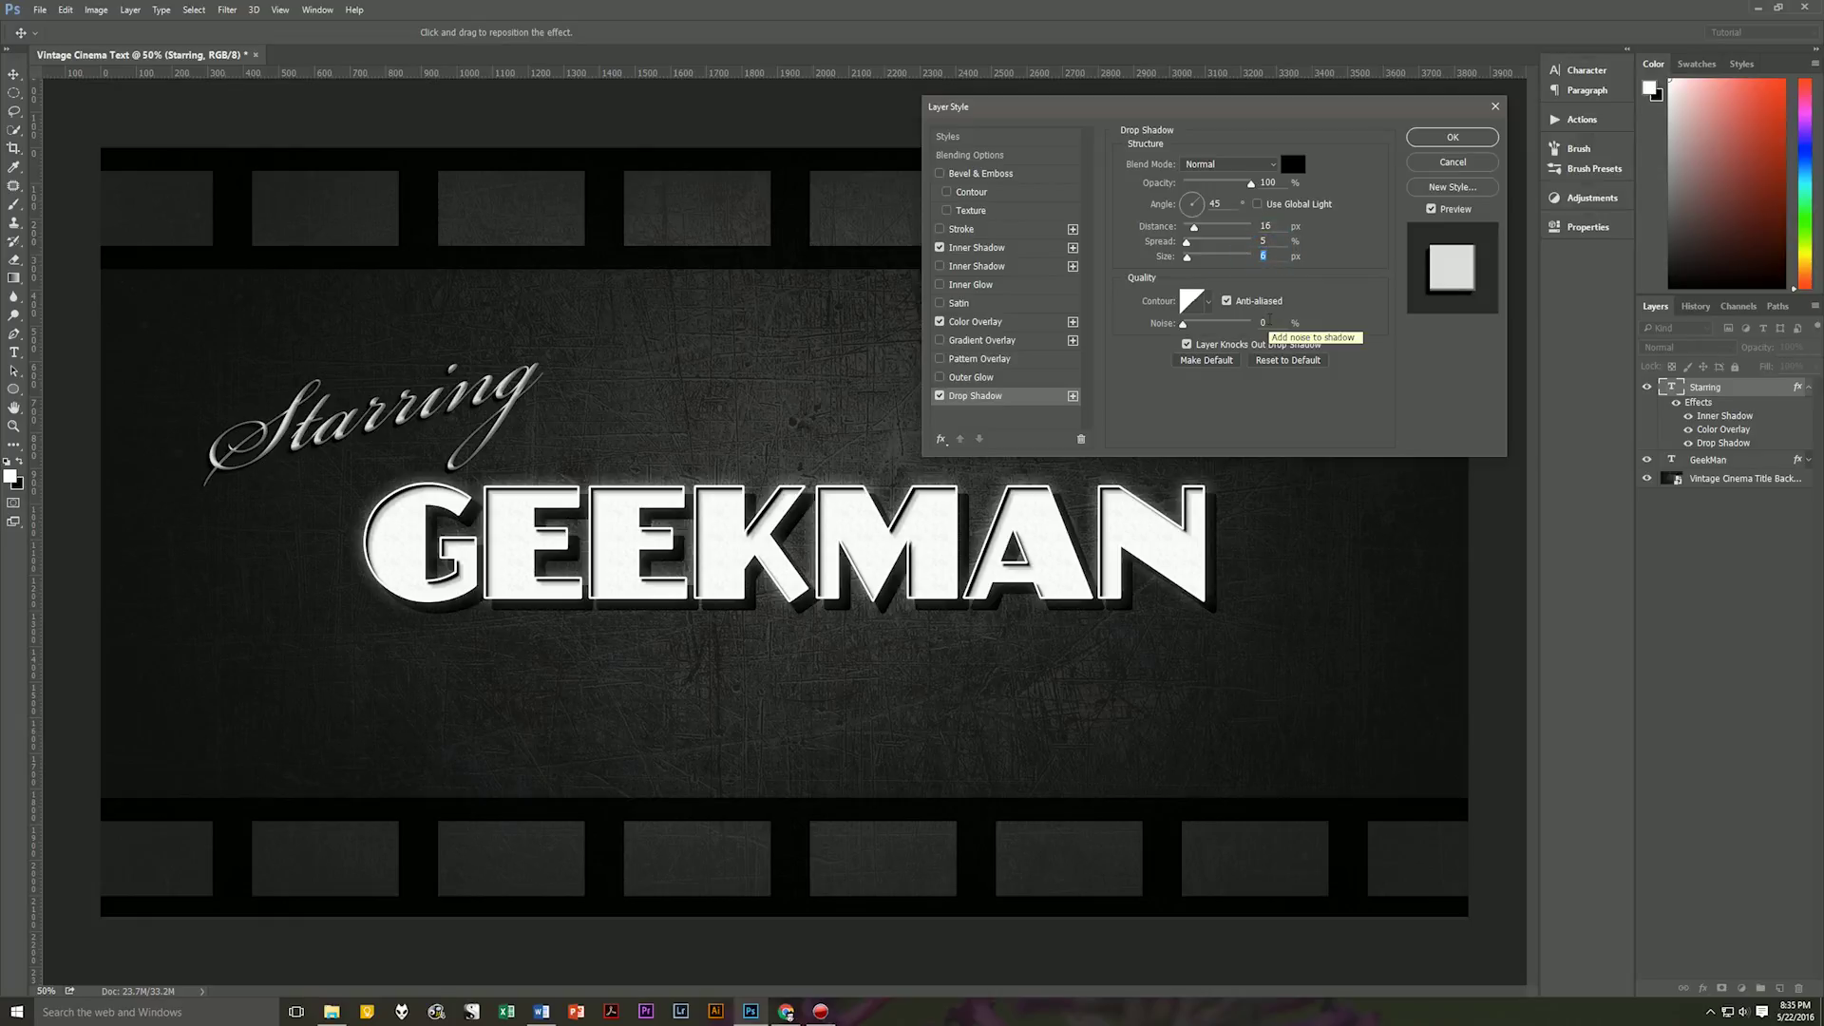
{"action": "type", "text": "20"}
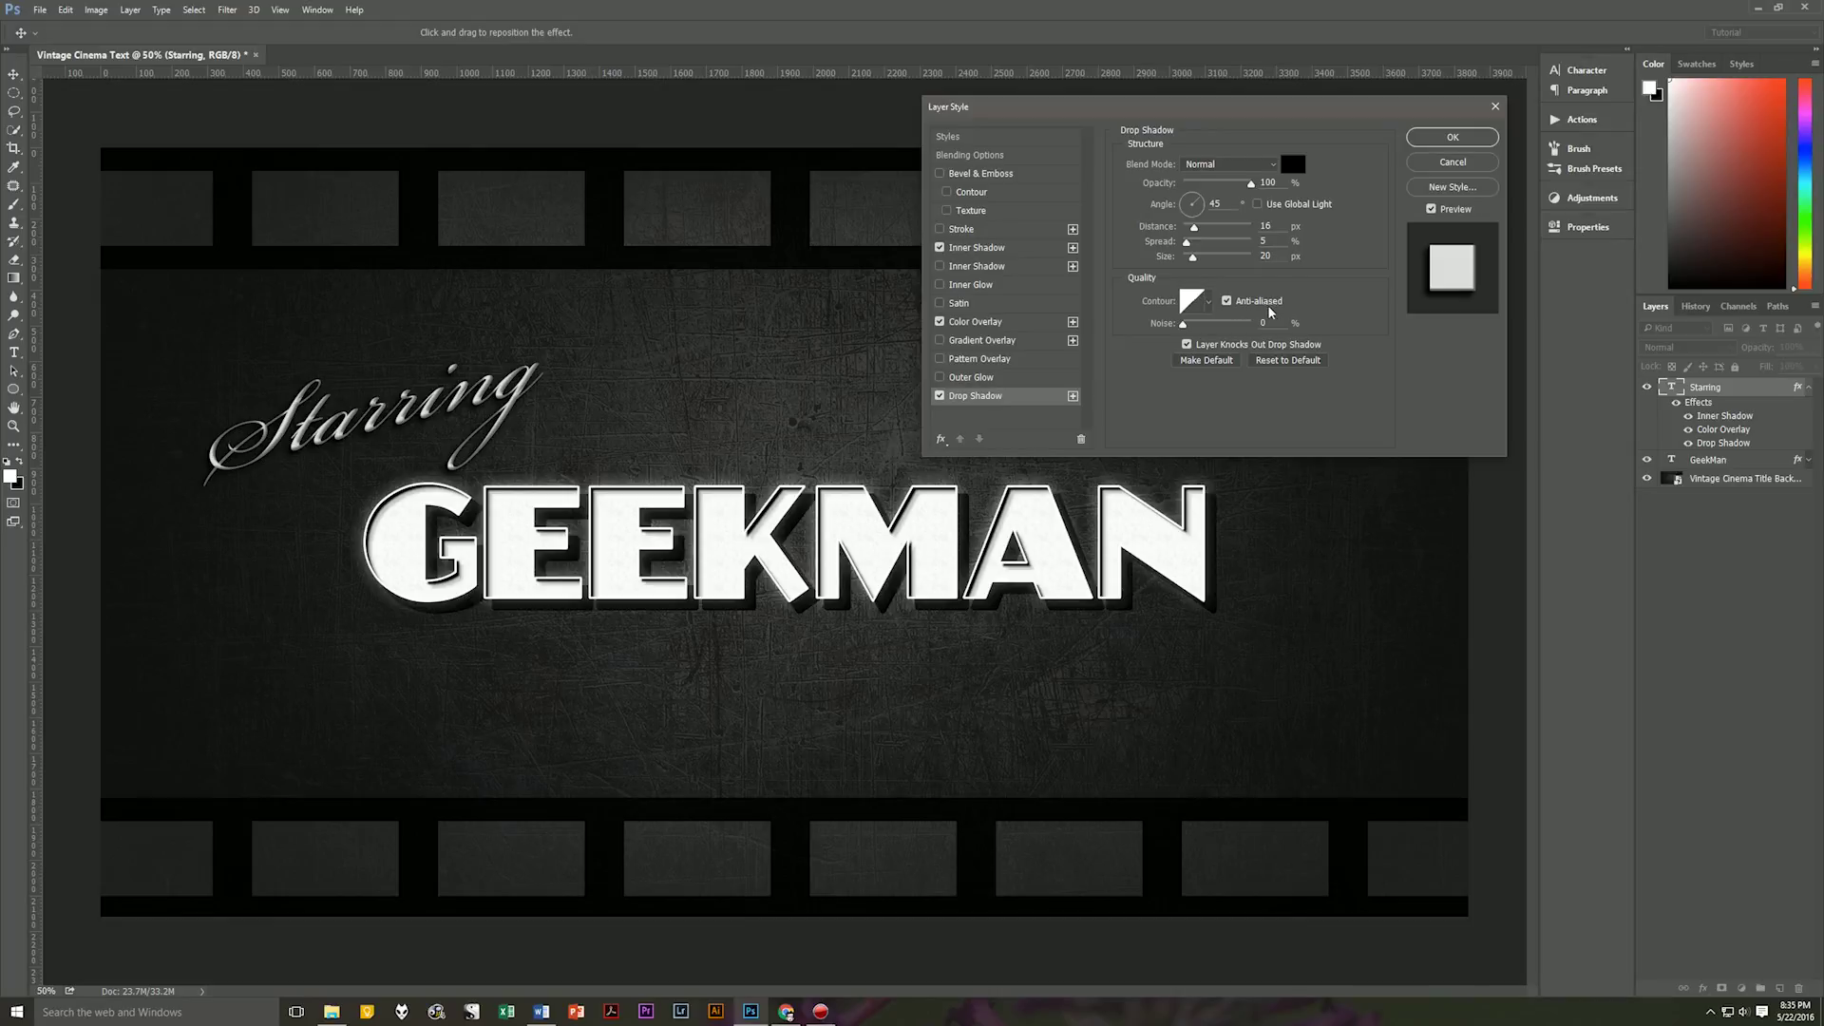
{"action": "left_click", "coordinate": [1226, 301]}
{"action": "left_click", "coordinate": [1436, 137]}
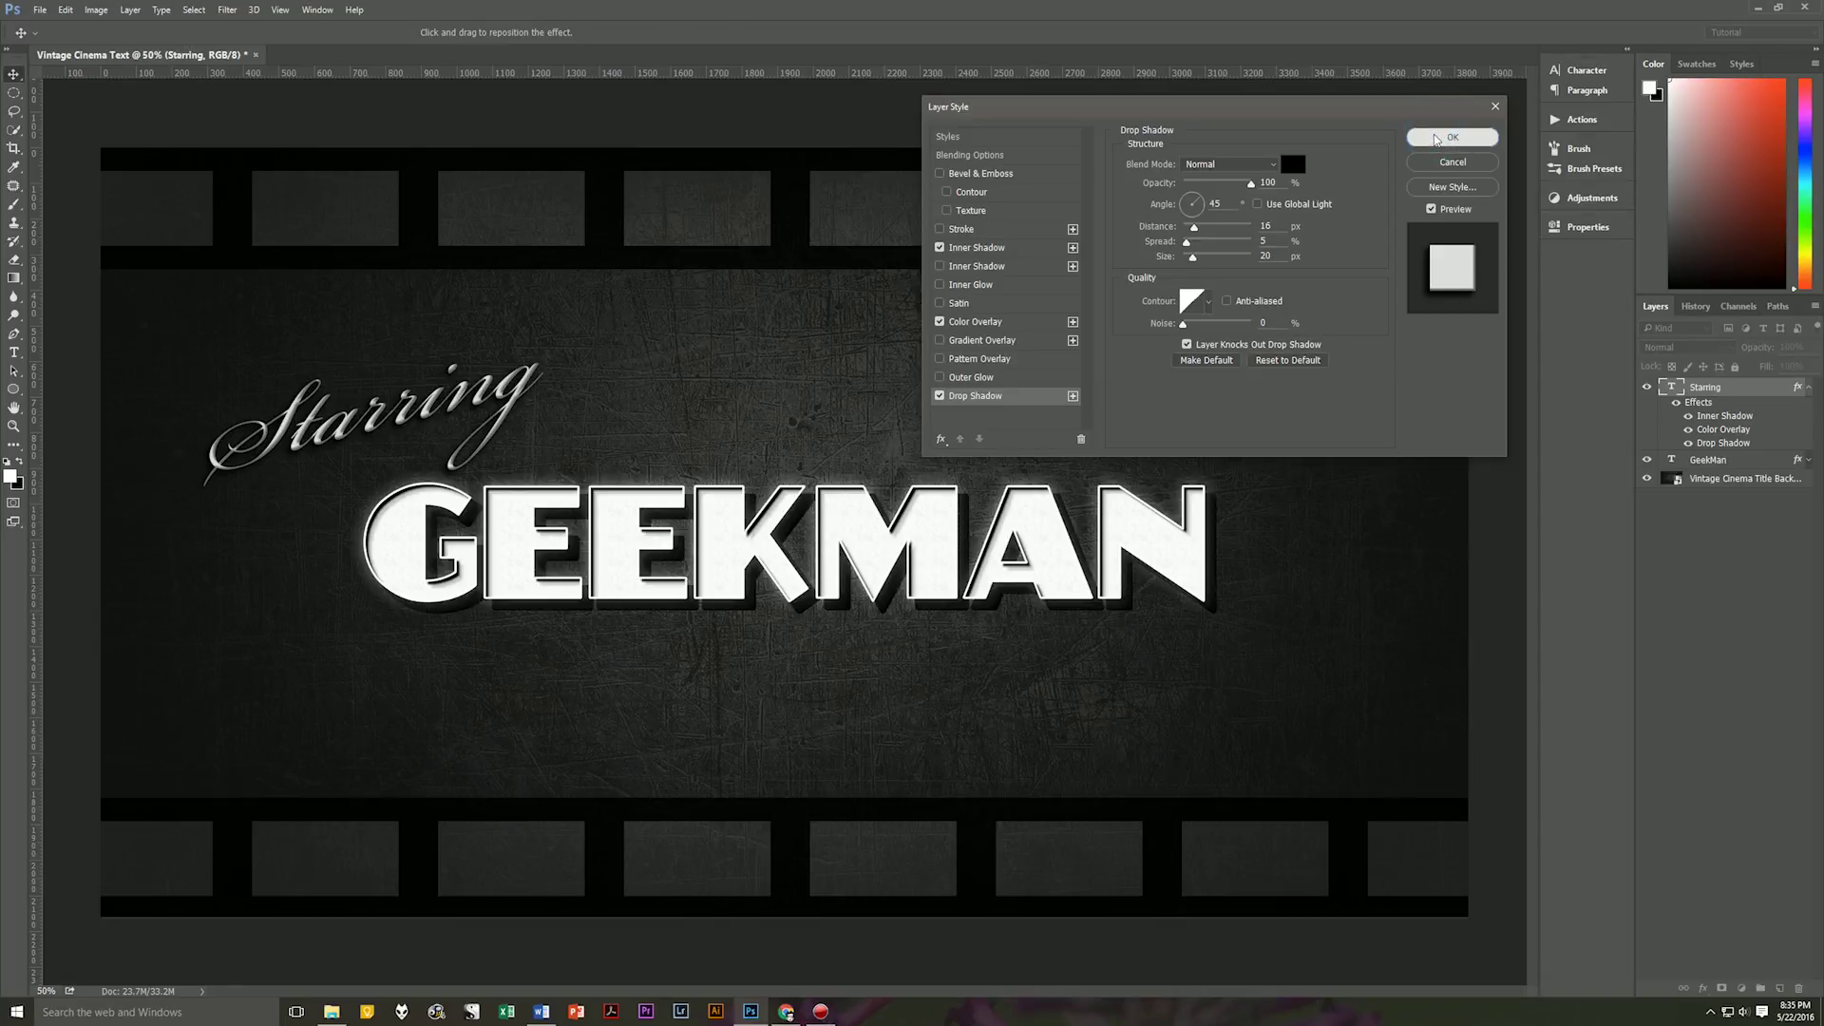
- Collapse the Starring layer's effects list and nudge the Starring text slightly down and to the right
{"action": "left_click", "coordinate": [1808, 388]}
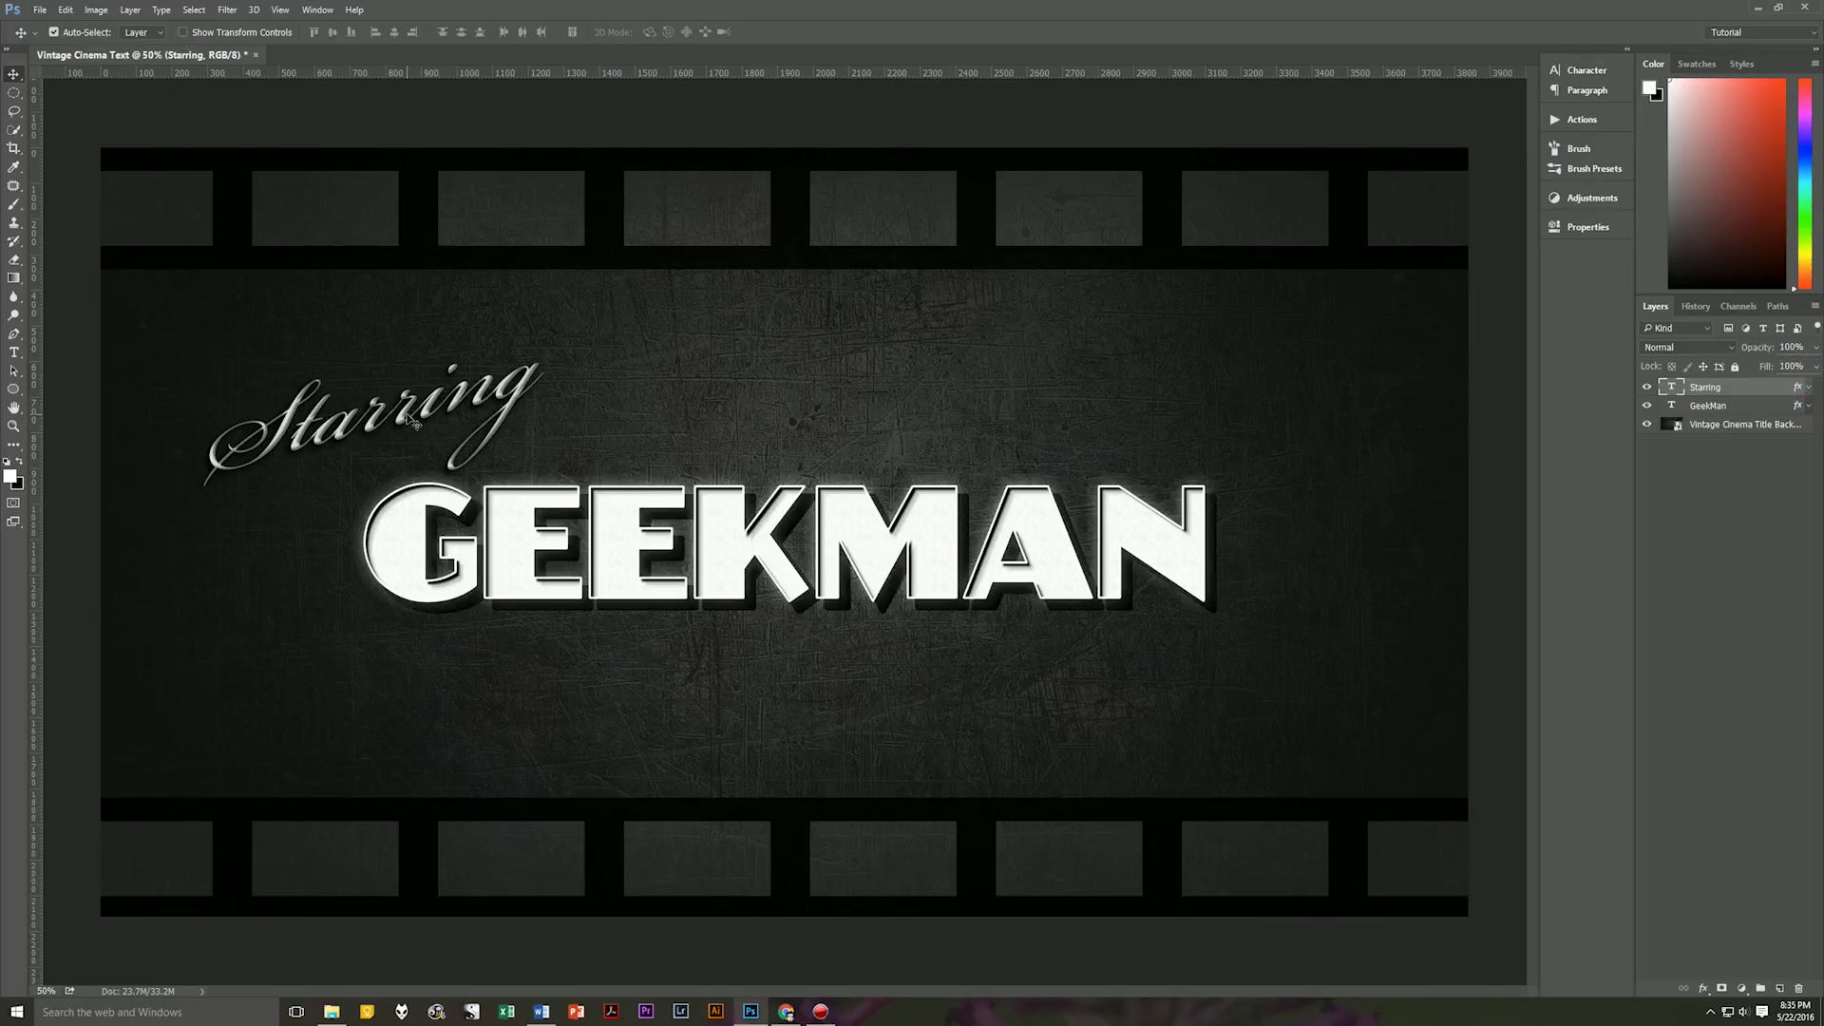
{"action": "left_click_drag", "start_coordinate": [399, 417], "coordinate": [406, 423]}
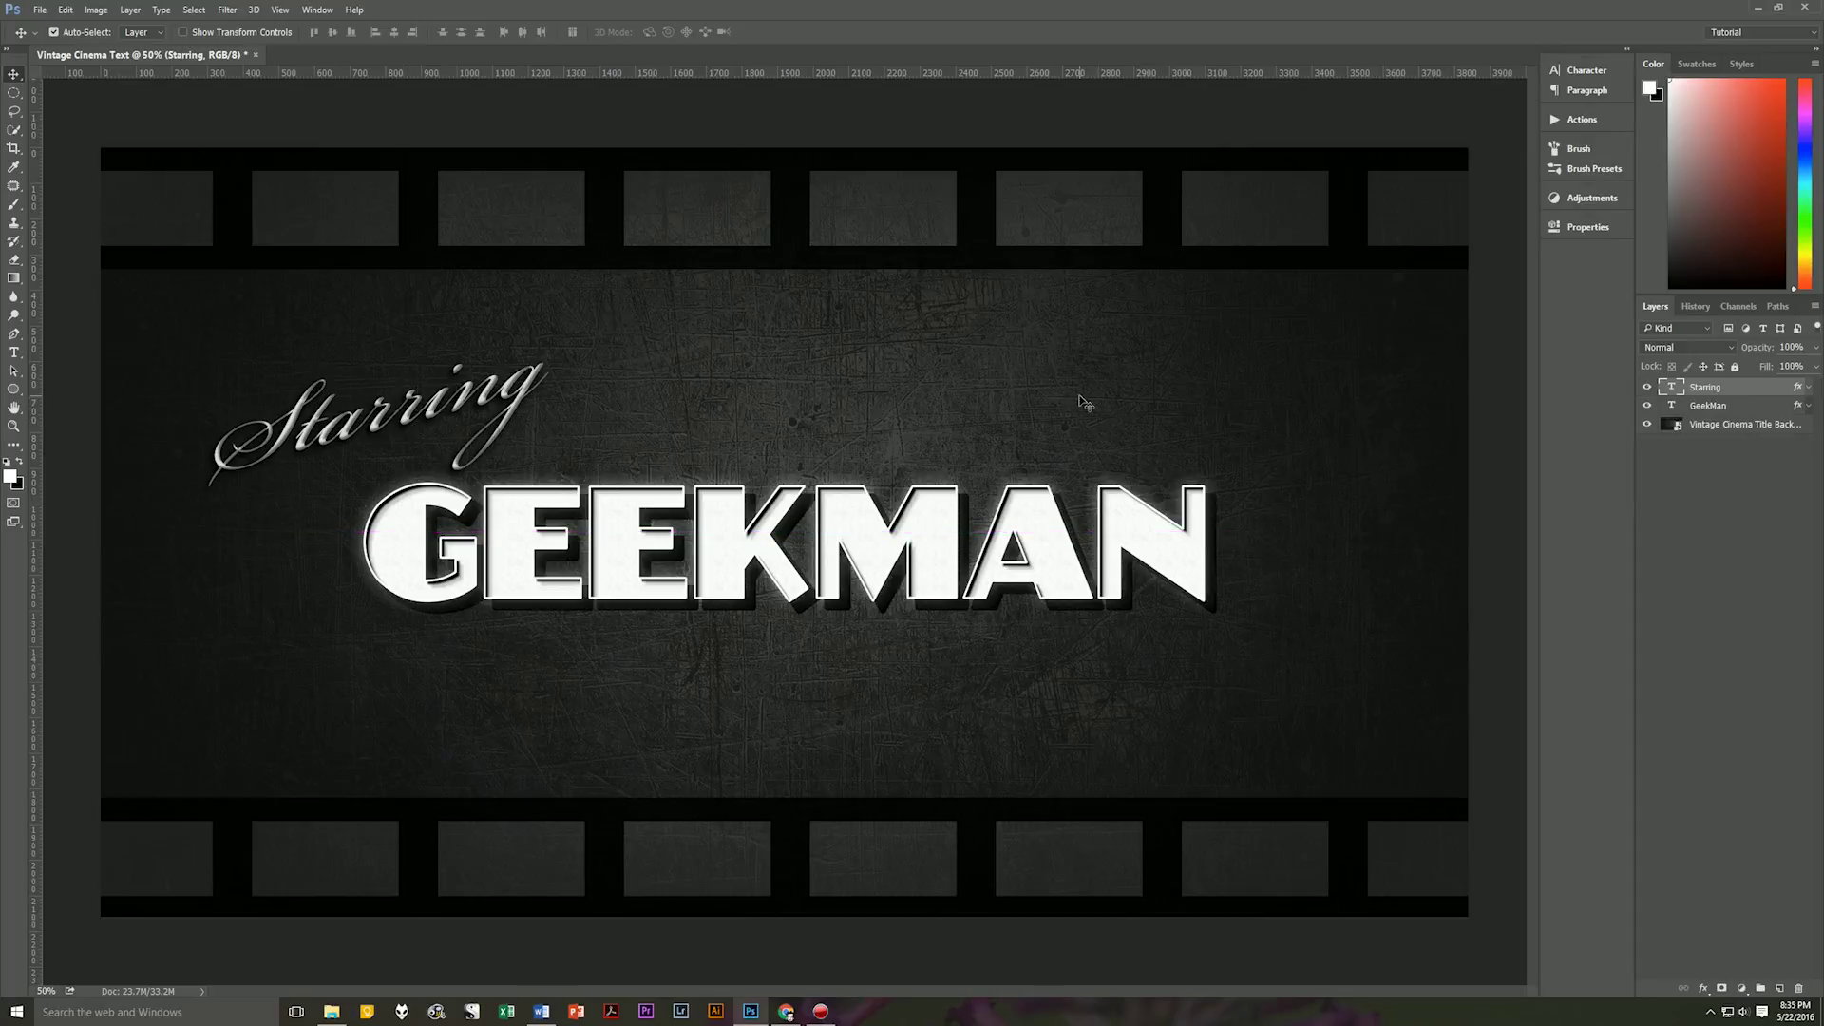